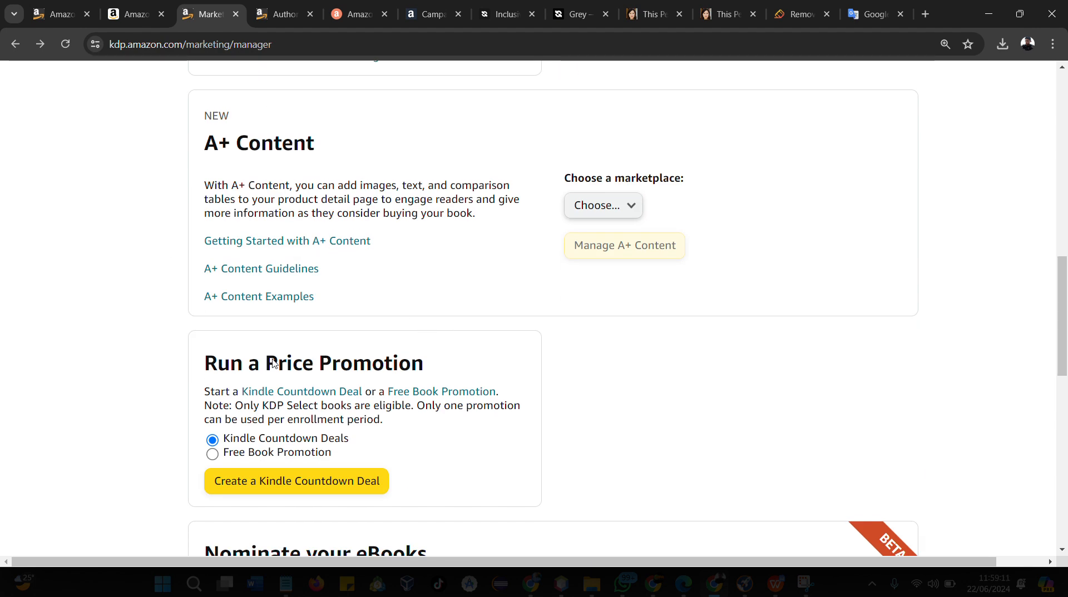
scroll(487, 328, down, 2)
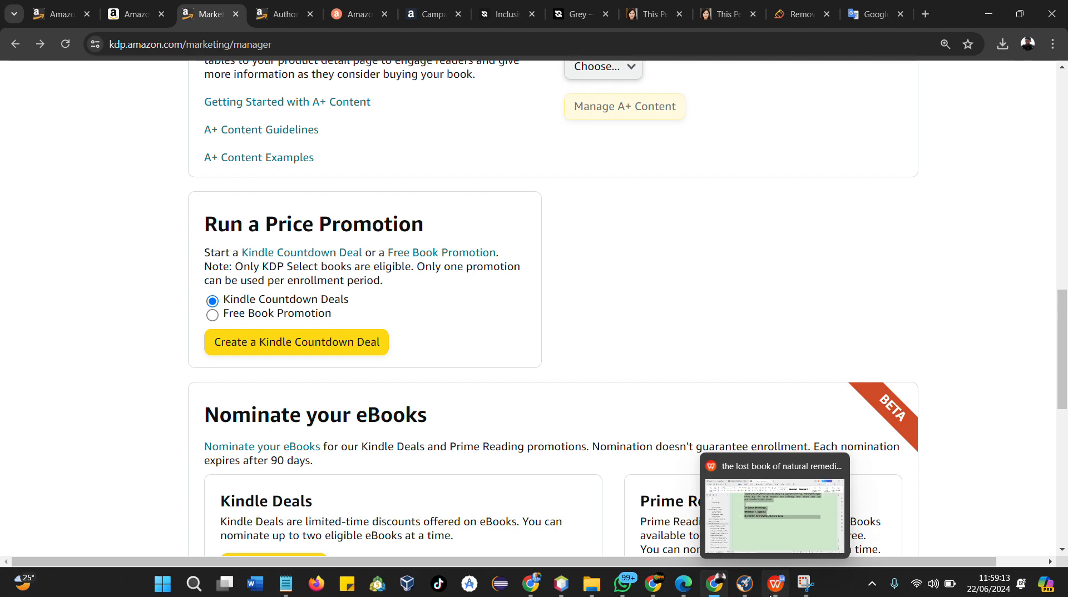
click(655, 589)
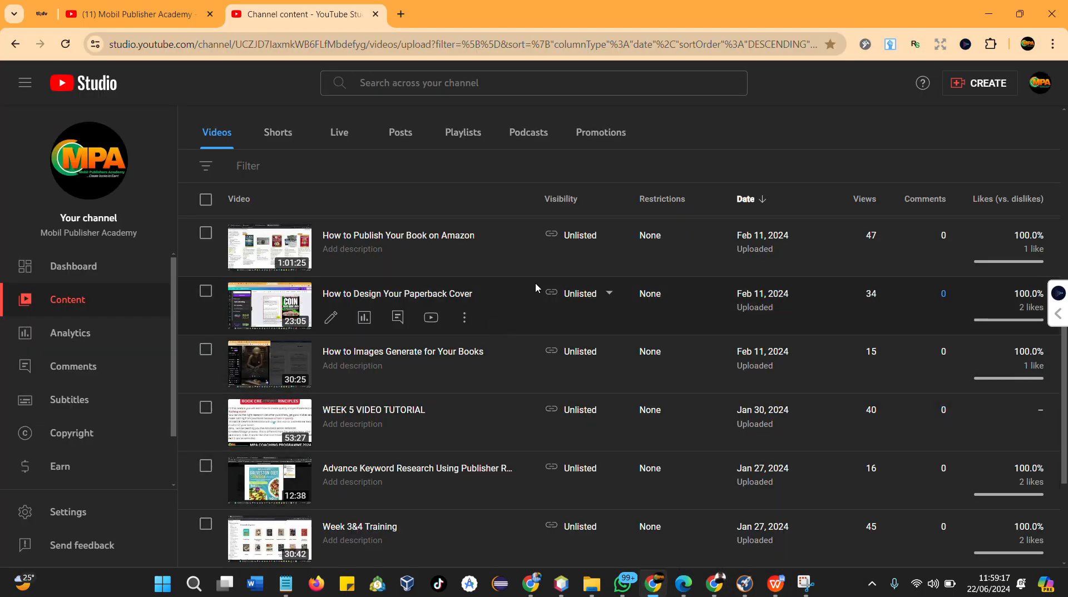
scroll(535, 285, down, 3)
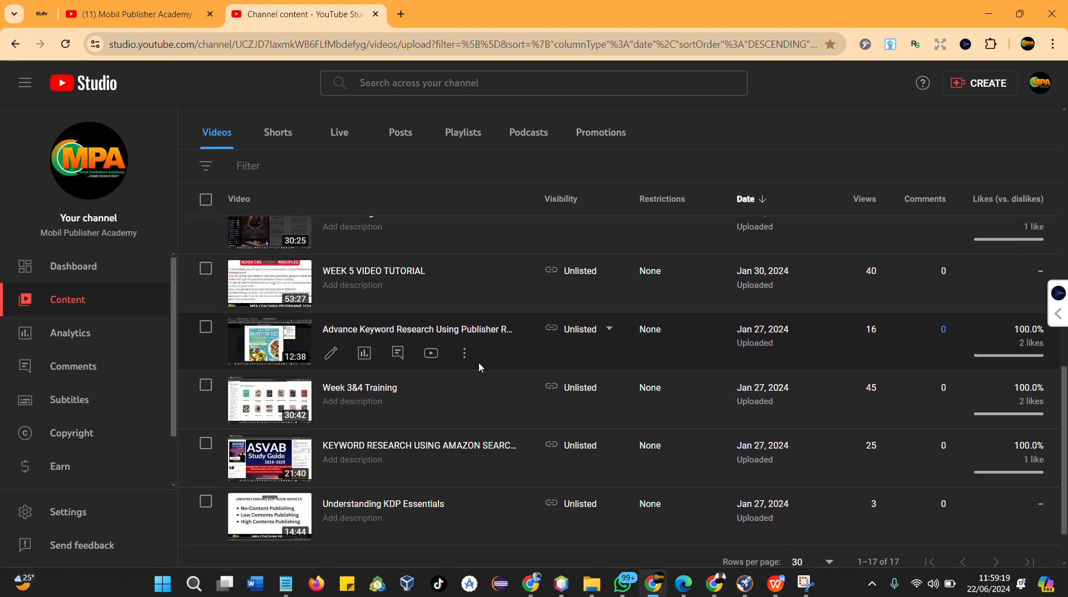
scroll(473, 362, up, 10)
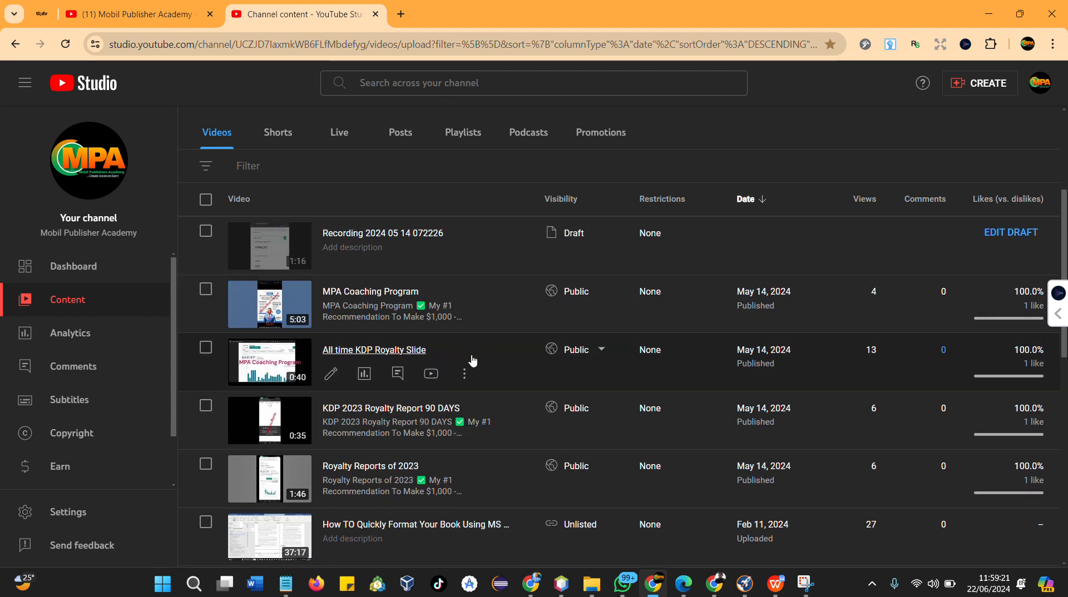
click(717, 591)
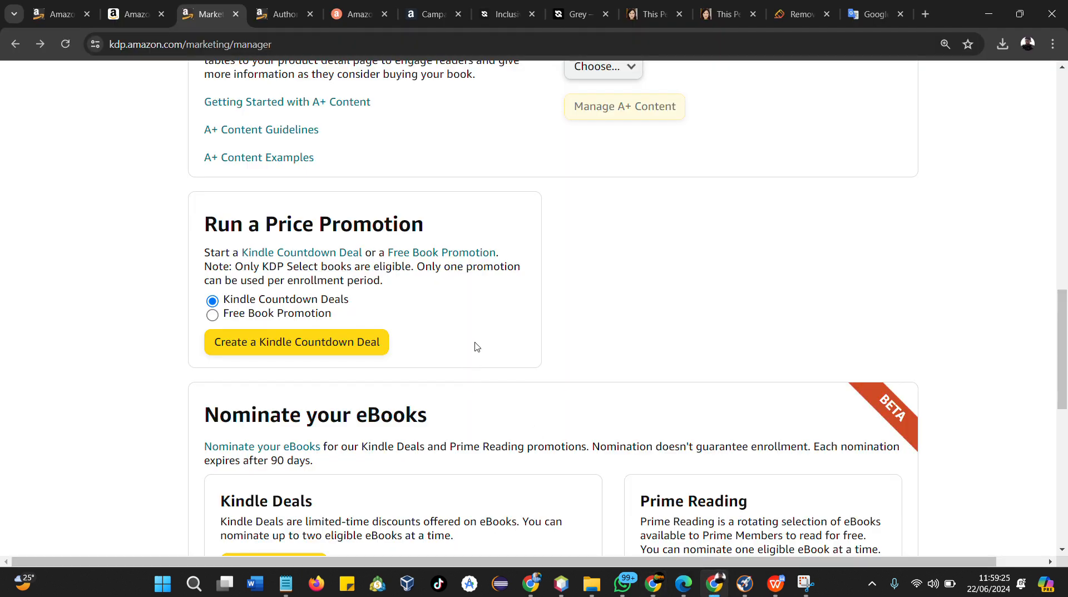
scroll(476, 347, up, 3)
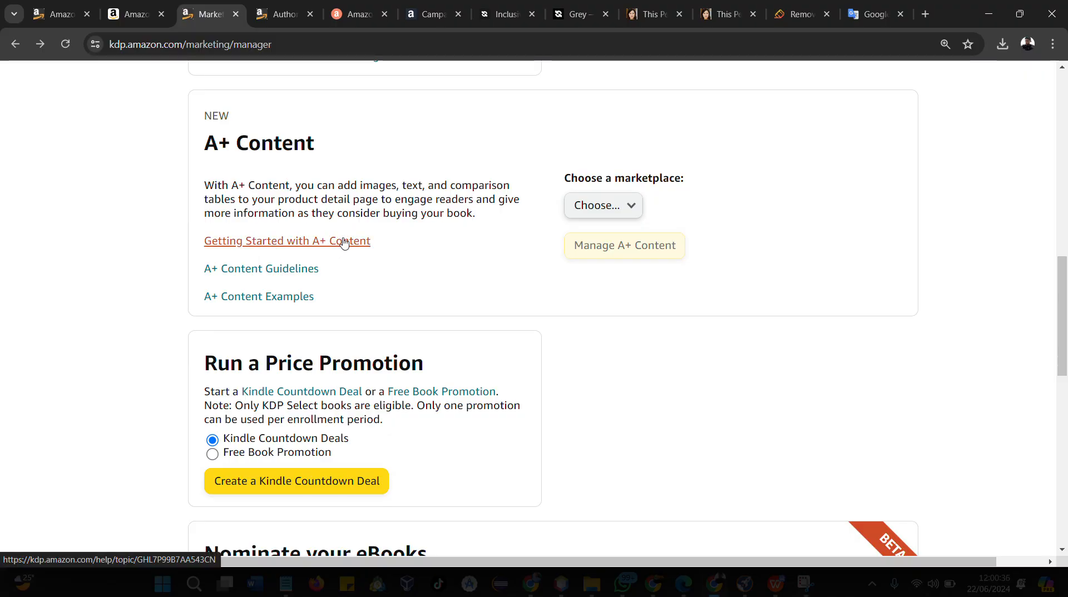
Close the extra browser tabs, keeping the KDP, Amazon.com, Marketing Resources and Google Translate tabs open
click(309, 15)
click(310, 15)
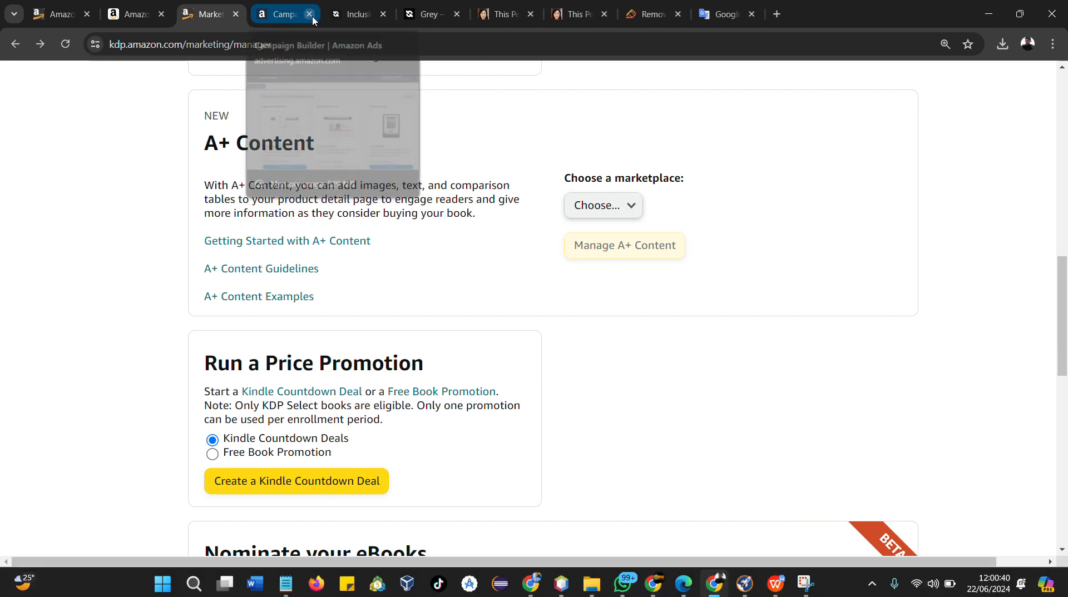
click(309, 14)
click(309, 15)
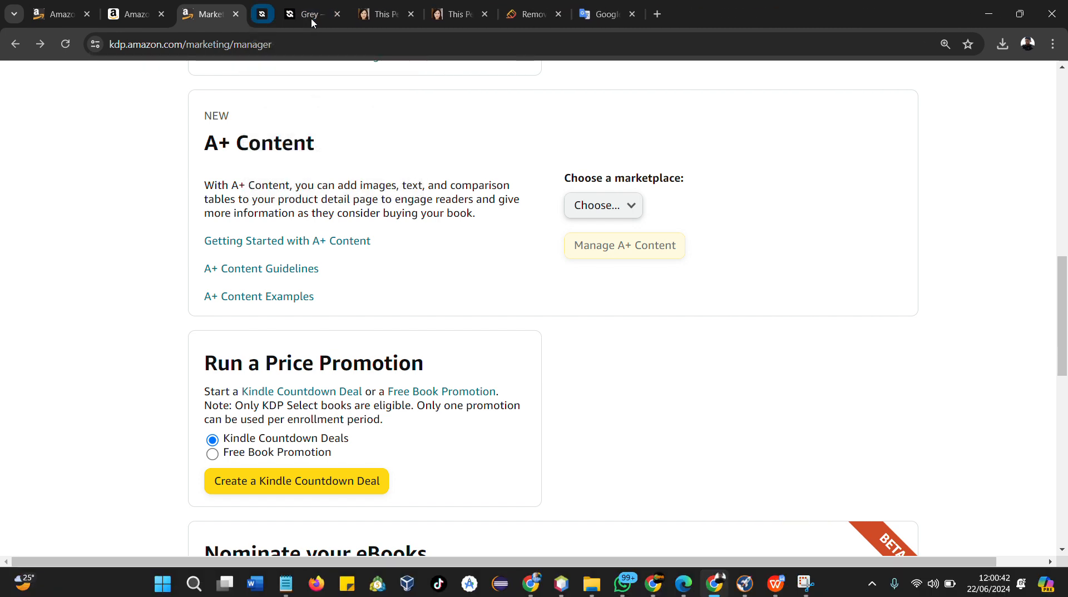
click(312, 16)
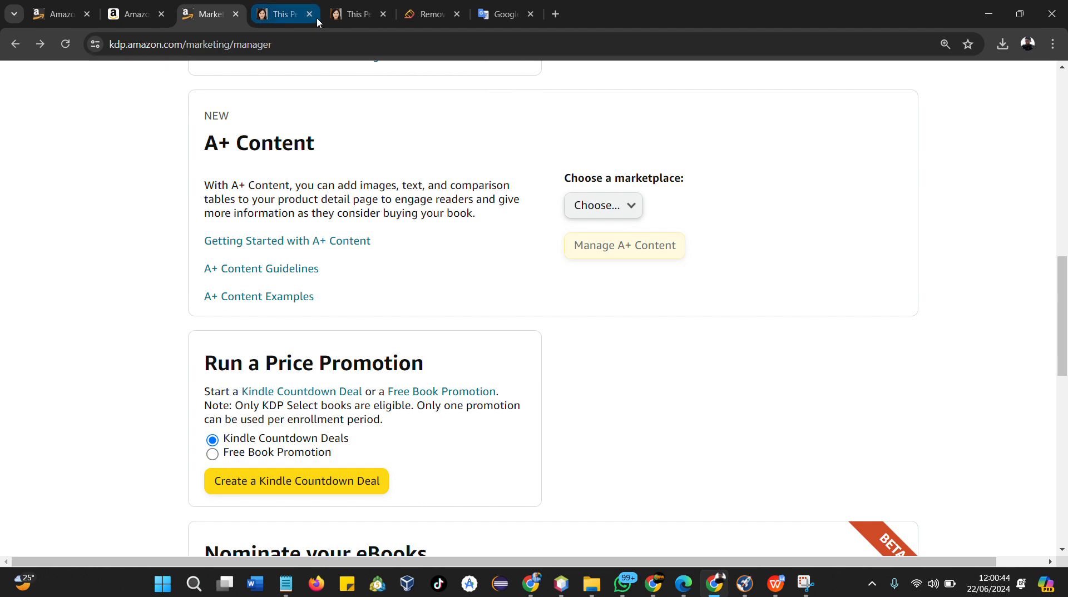
click(318, 21)
click(309, 16)
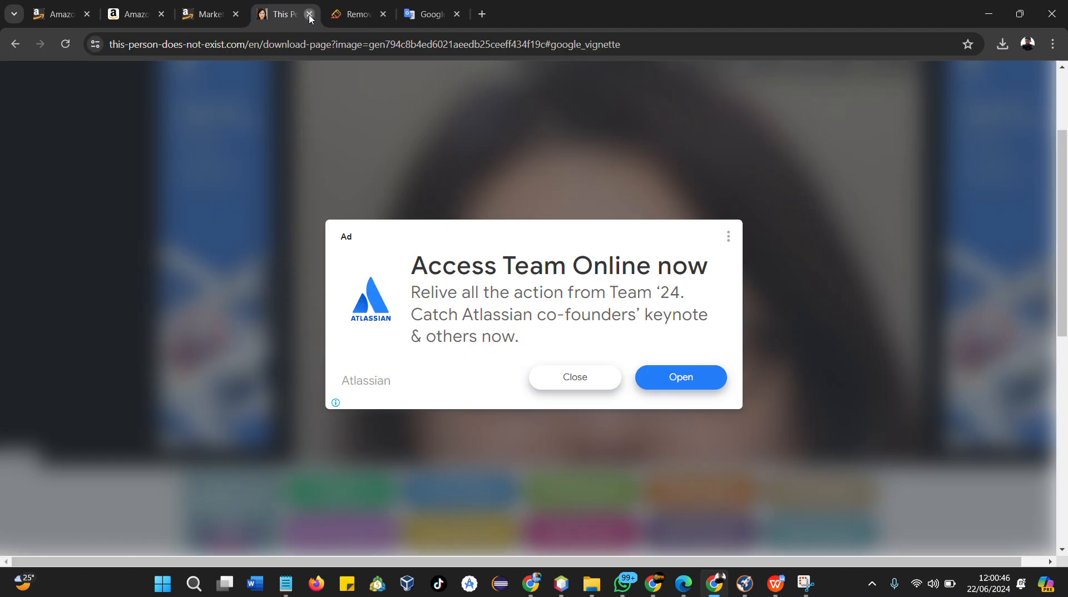
click(309, 15)
click(310, 16)
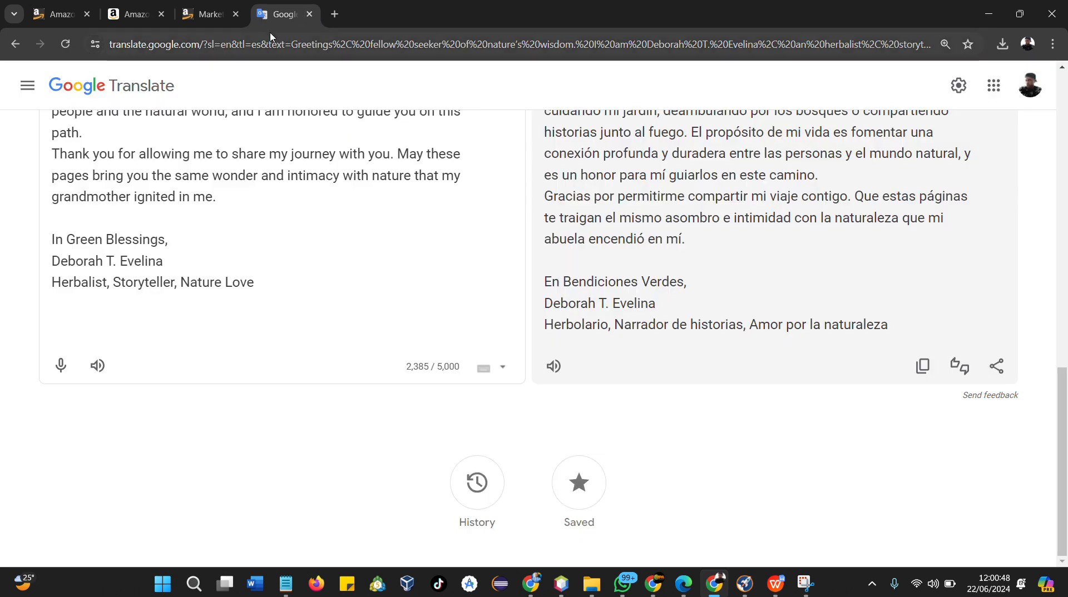
click(223, 21)
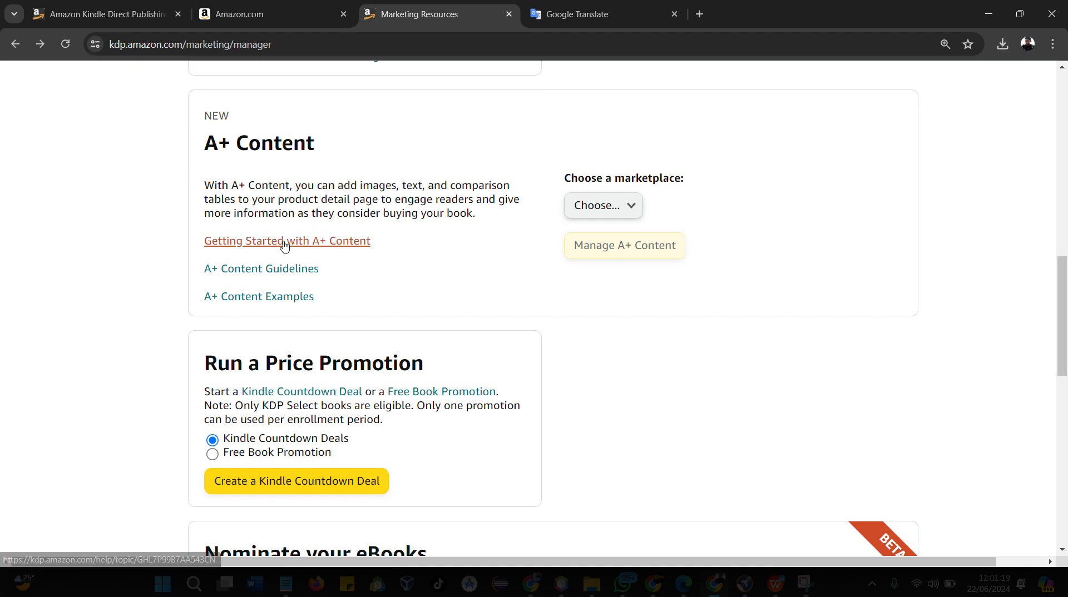
Open the Getting Started with A+ Content link in a new tab and close the Amazon.com tab
right_click(266, 248)
key(Escape)
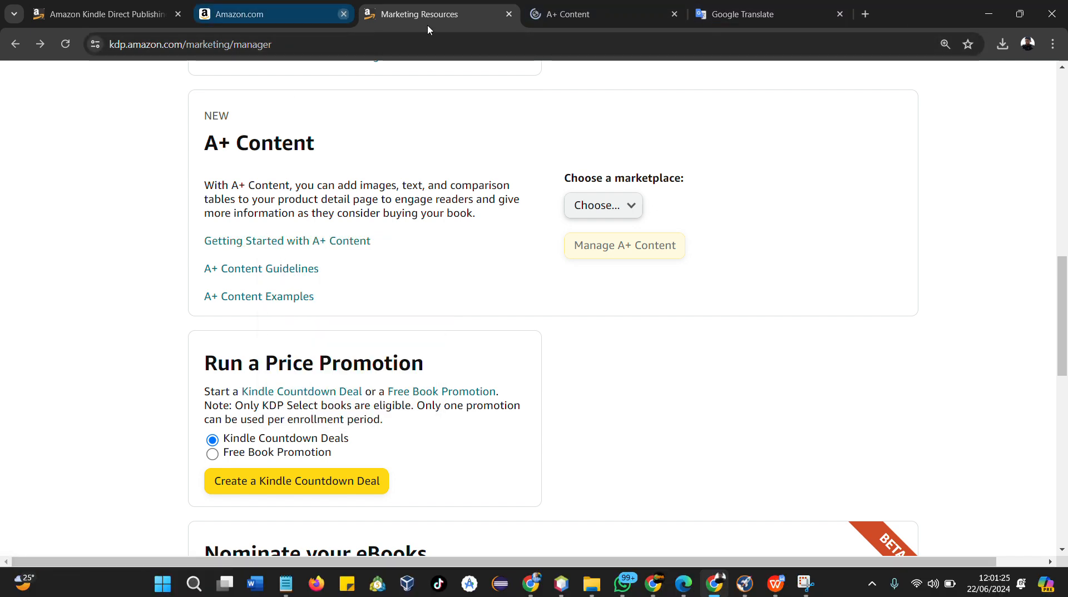
click(340, 15)
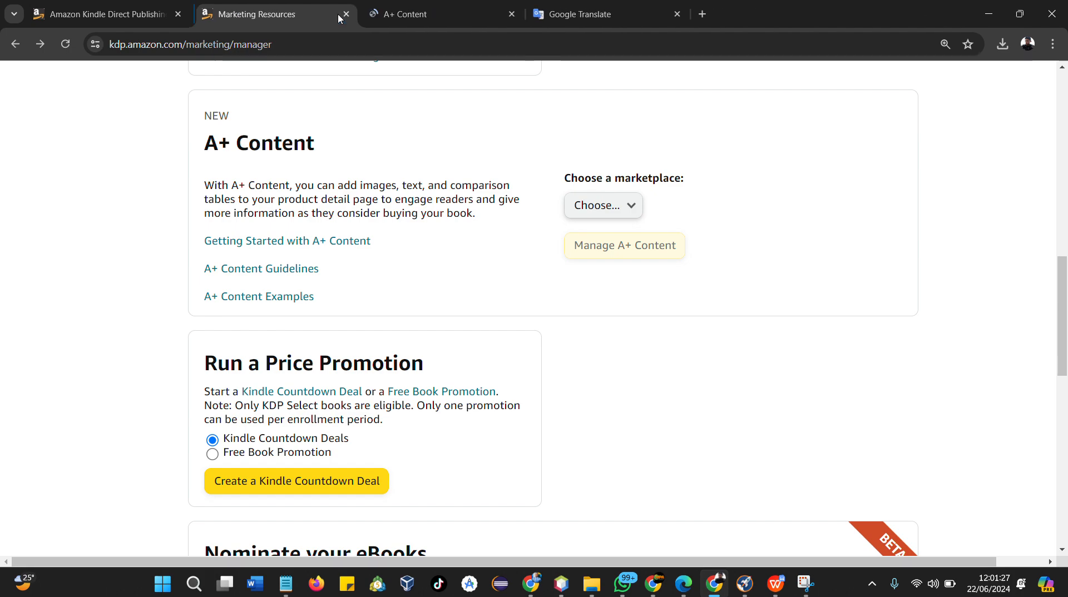
Review the How it works section of the A+ Content help page
click(406, 15)
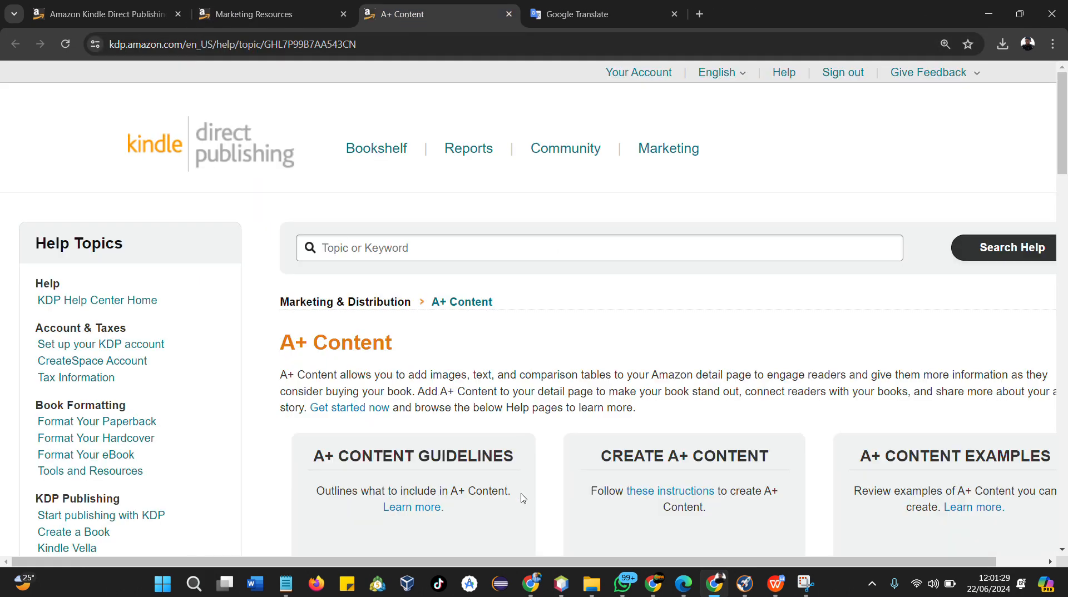
scroll(523, 498, down, 7)
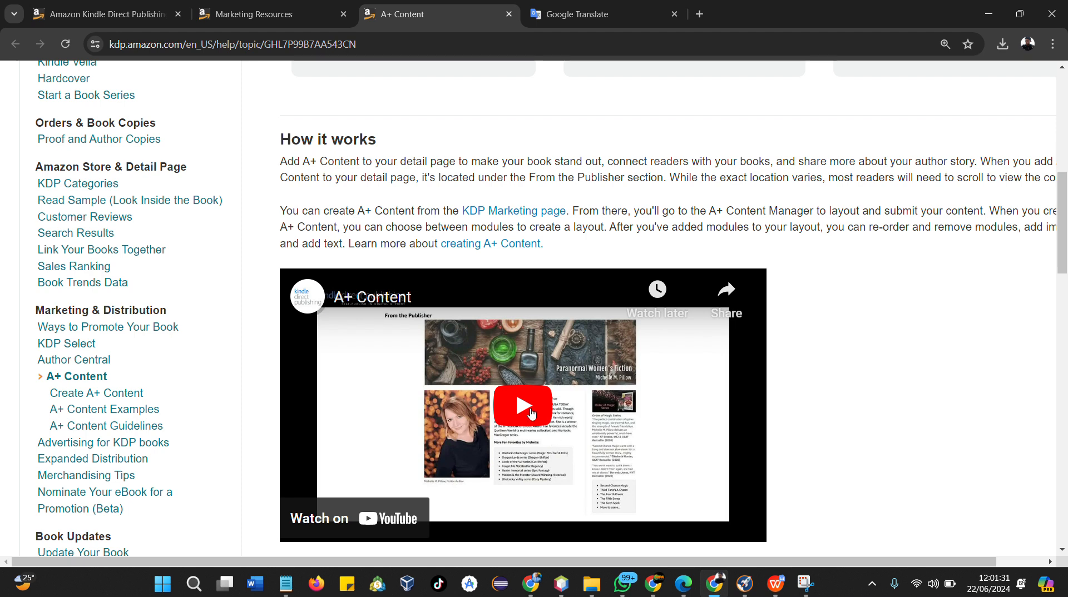
scroll(531, 414, down, 1)
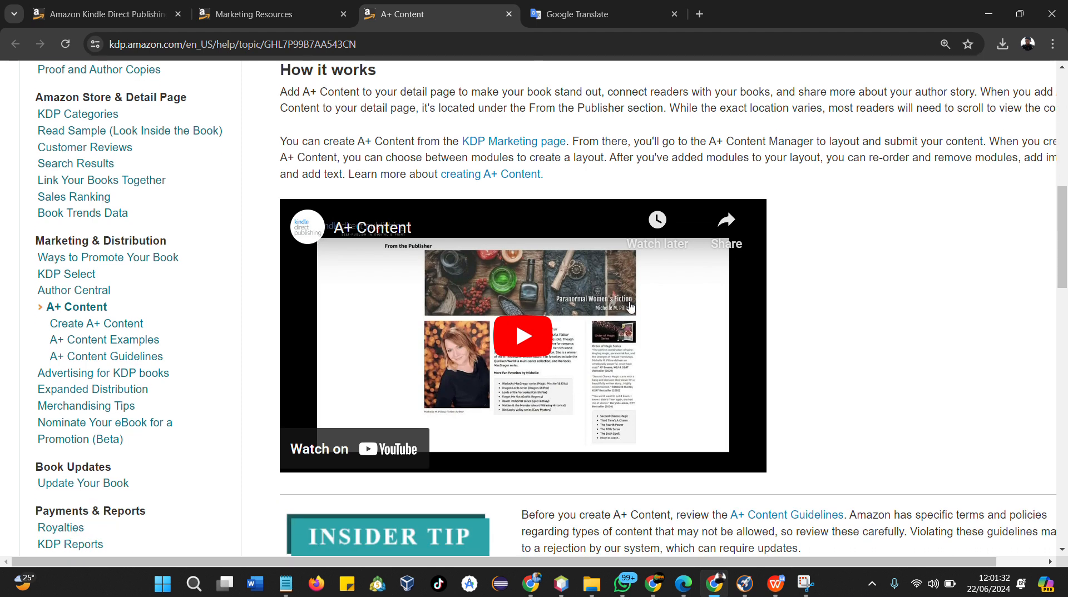
Open the A+ Content Guidelines link from the Marketing Resources page in a new tab
click(222, 14)
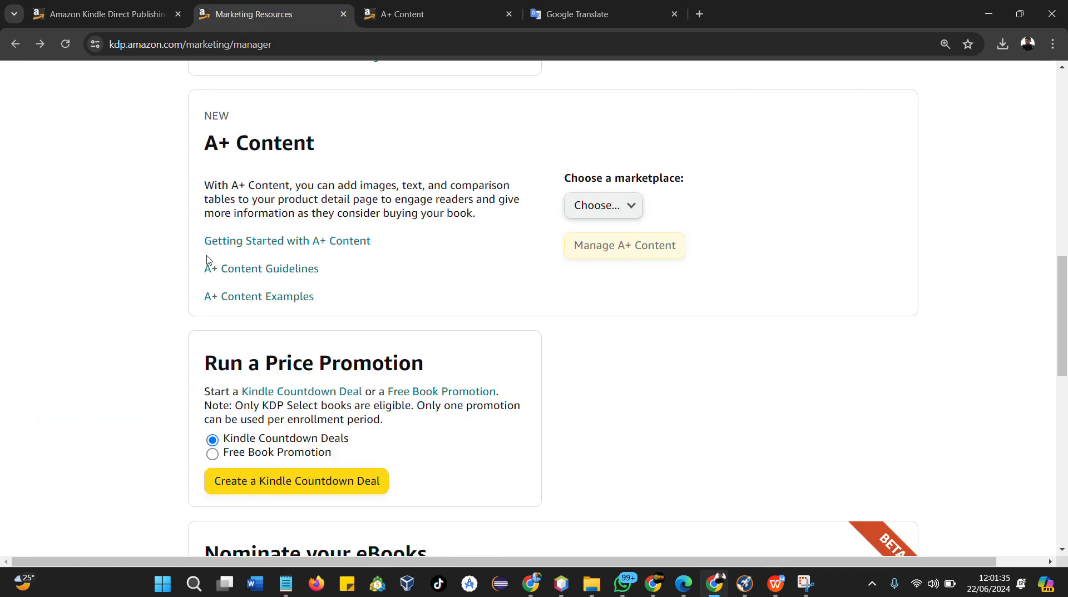
right_click(262, 274)
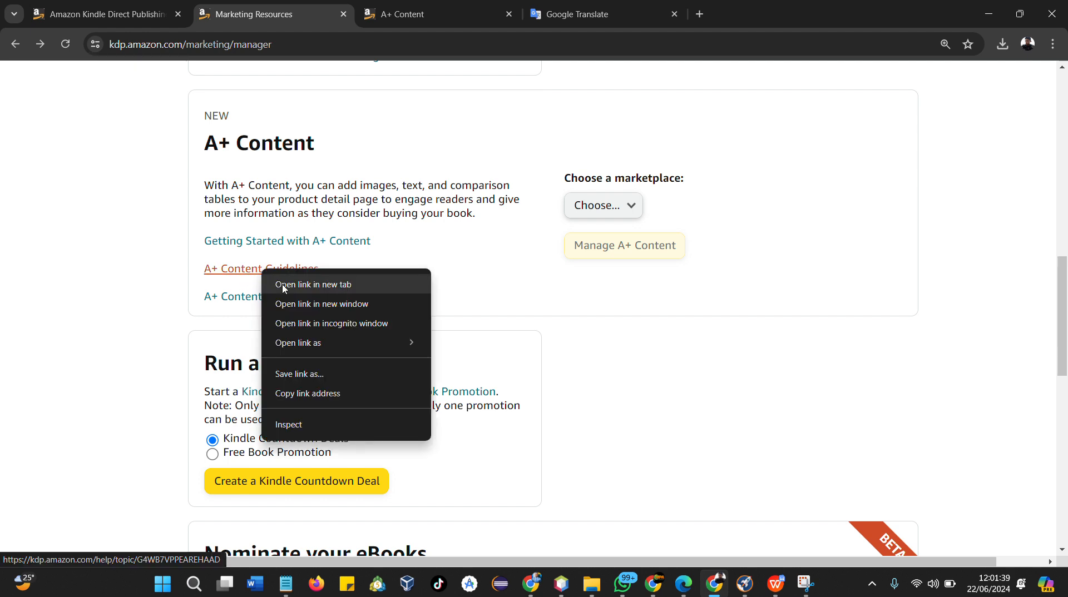
click(311, 285)
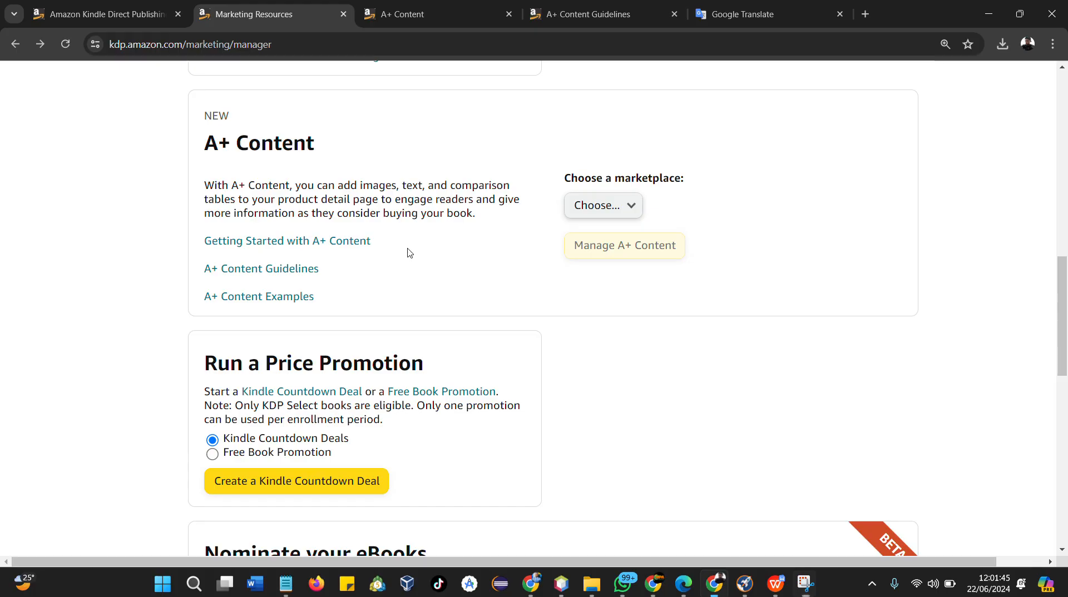
Read the A+ Content help page's frequently asked questions about detail pages and supported marketplaces
click(383, 15)
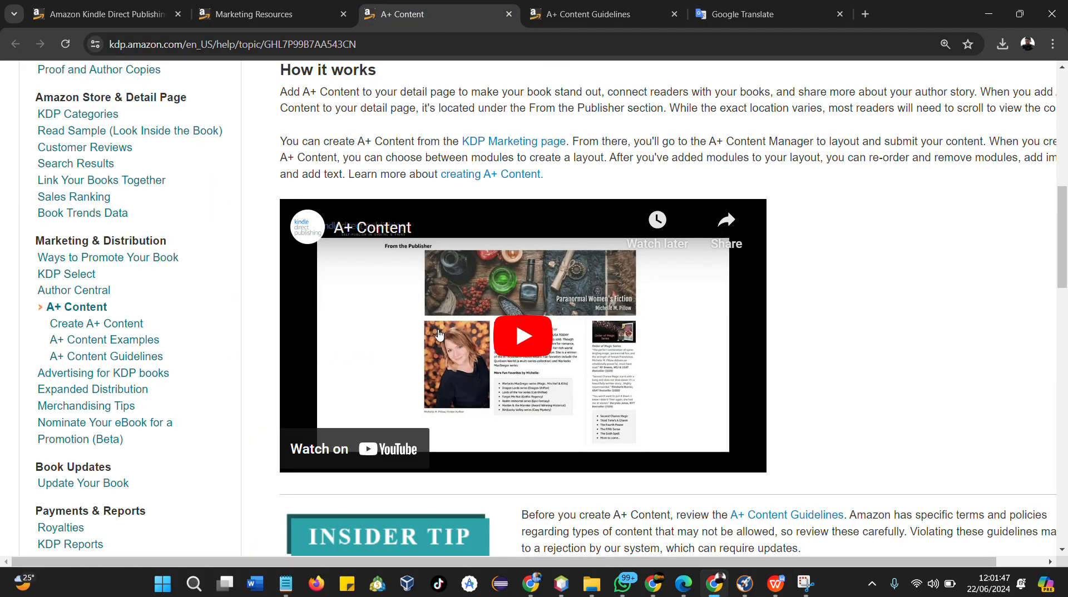
scroll(507, 296, down, 6)
scroll(508, 293, down, 1)
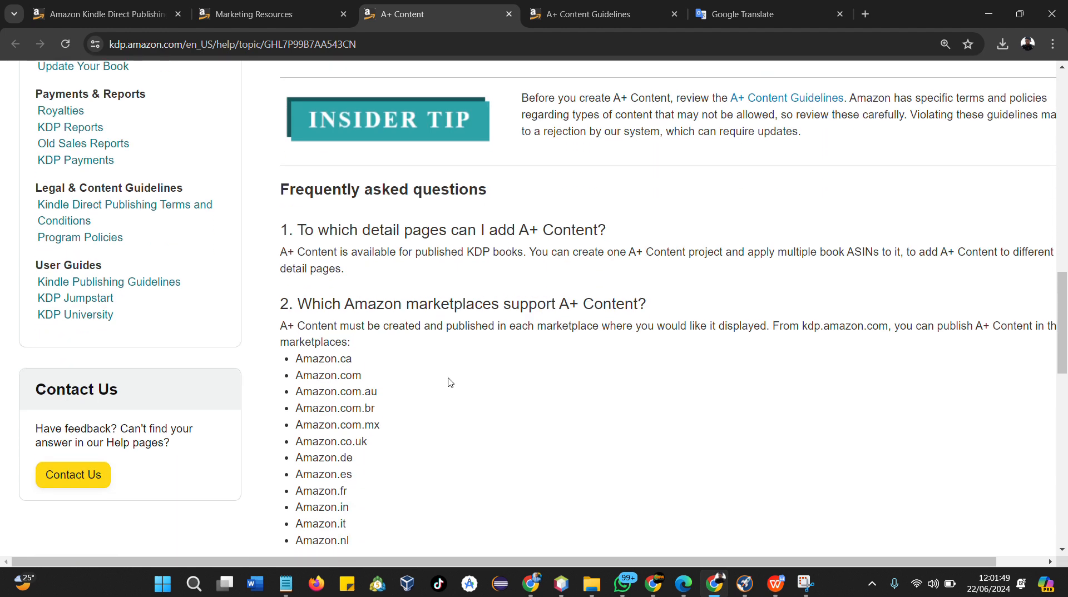
scroll(374, 317, down, 2)
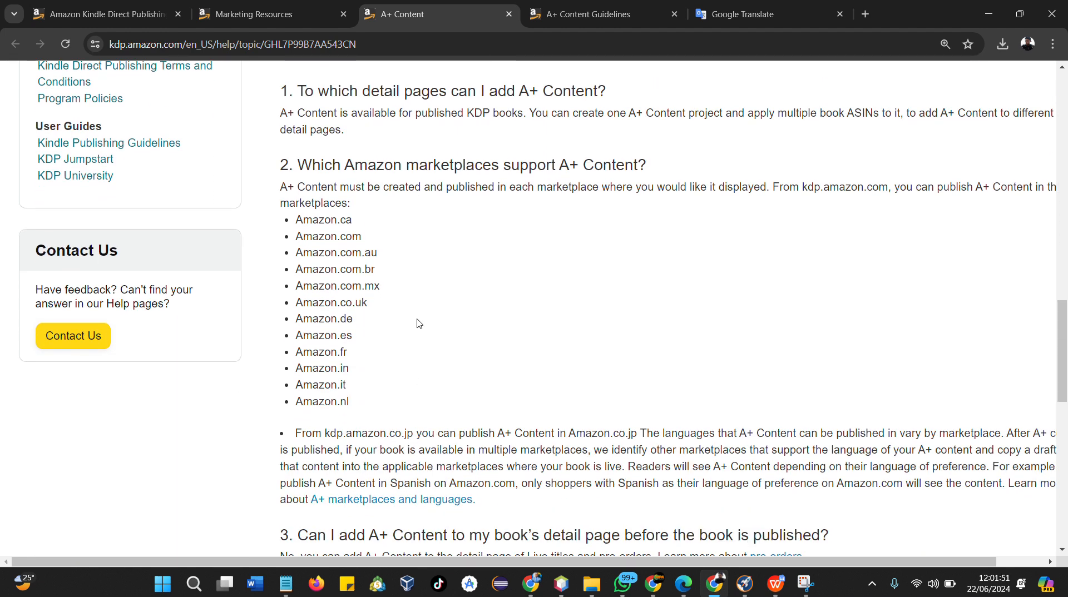
Open the A+ Content Examples help page from the Marketing Resources page
click(250, 16)
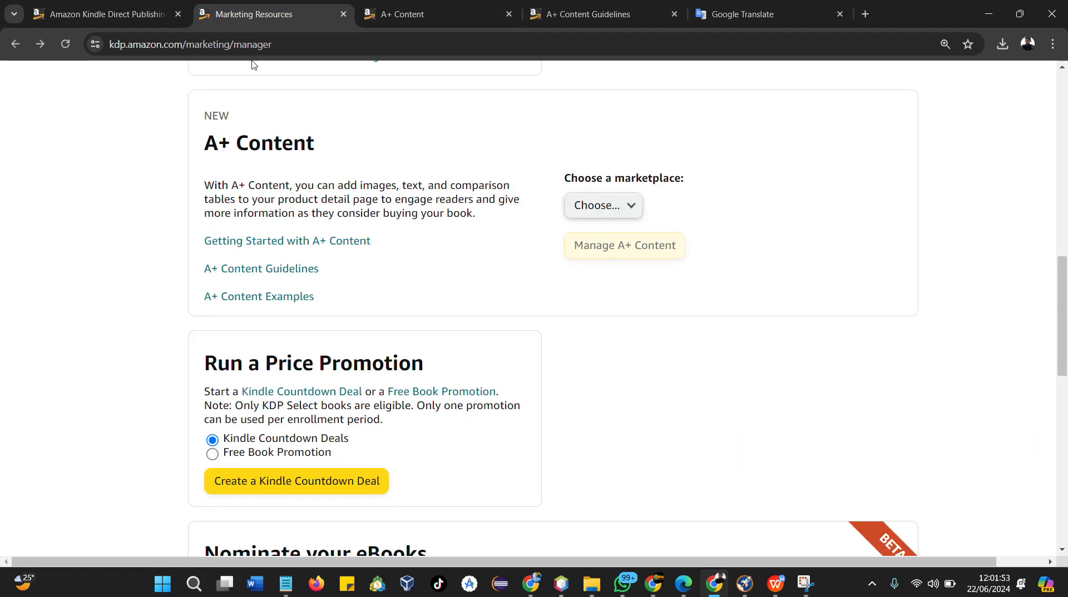
scroll(392, 318, down, 1)
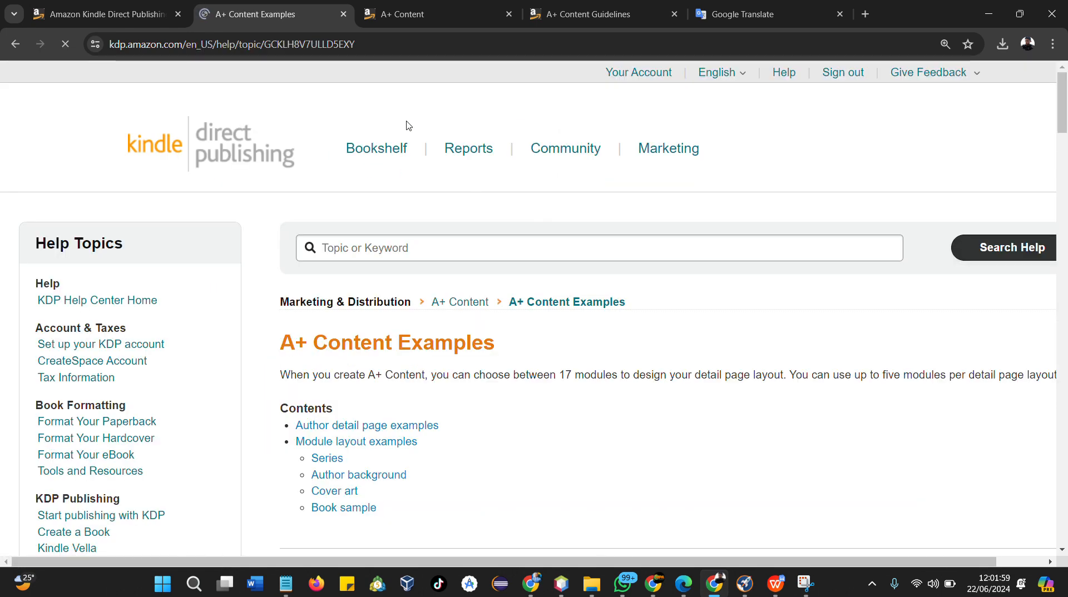
scroll(512, 321, down, 6)
scroll(960, 378, down, 2)
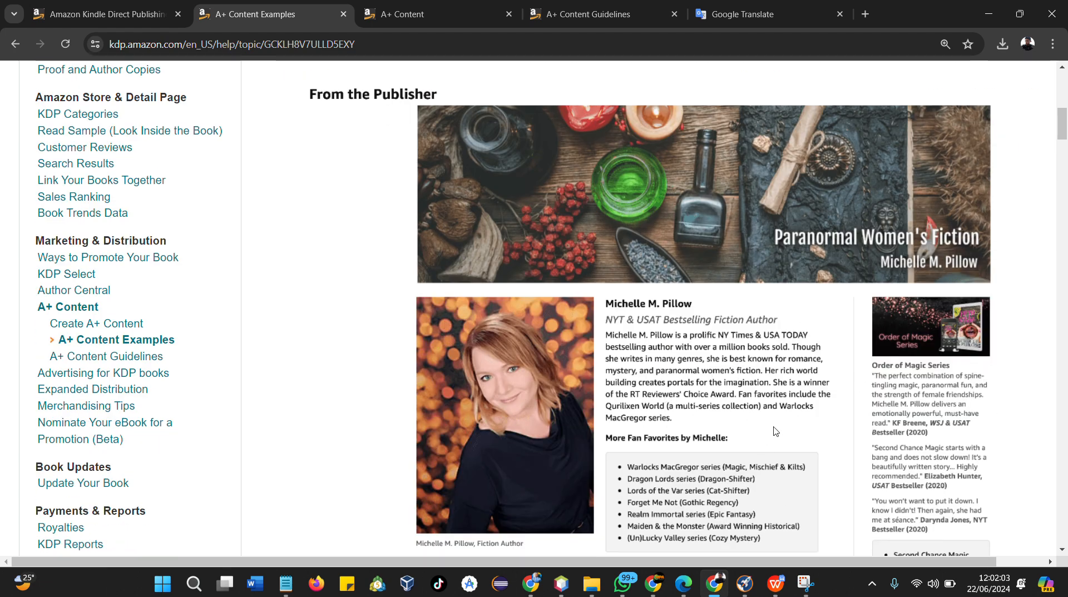
Examine the Michelle M. Pillow author detail page example under From the Publisher
scroll(774, 431, up, 2)
scroll(774, 431, down, 1)
scroll(733, 378, down, 1)
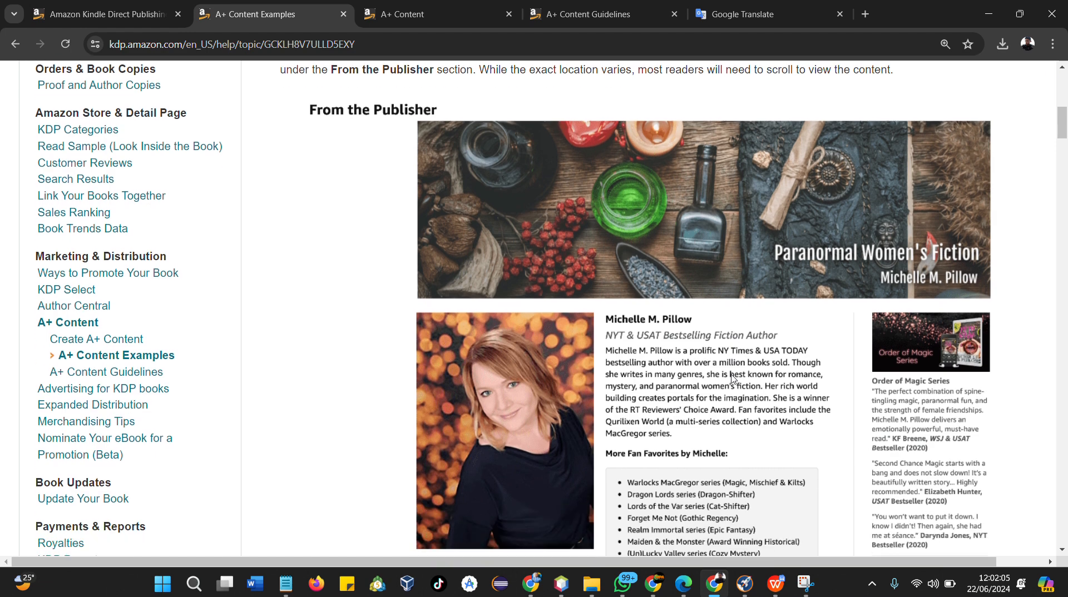
scroll(732, 378, down, 1)
scroll(732, 378, up, 3)
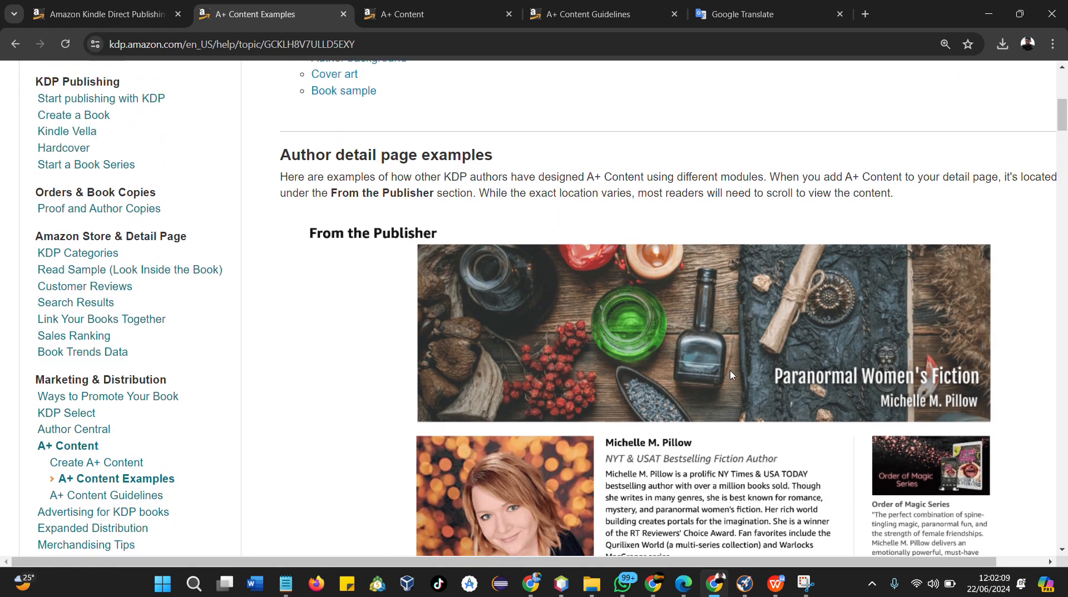
scroll(731, 371, down, 2)
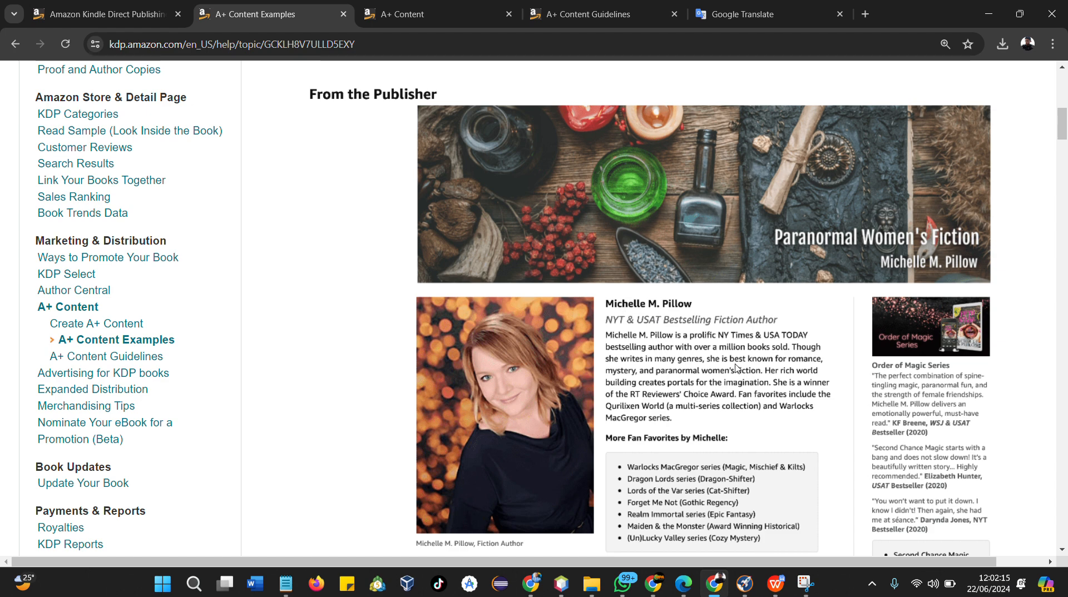
scroll(658, 395, down, 2)
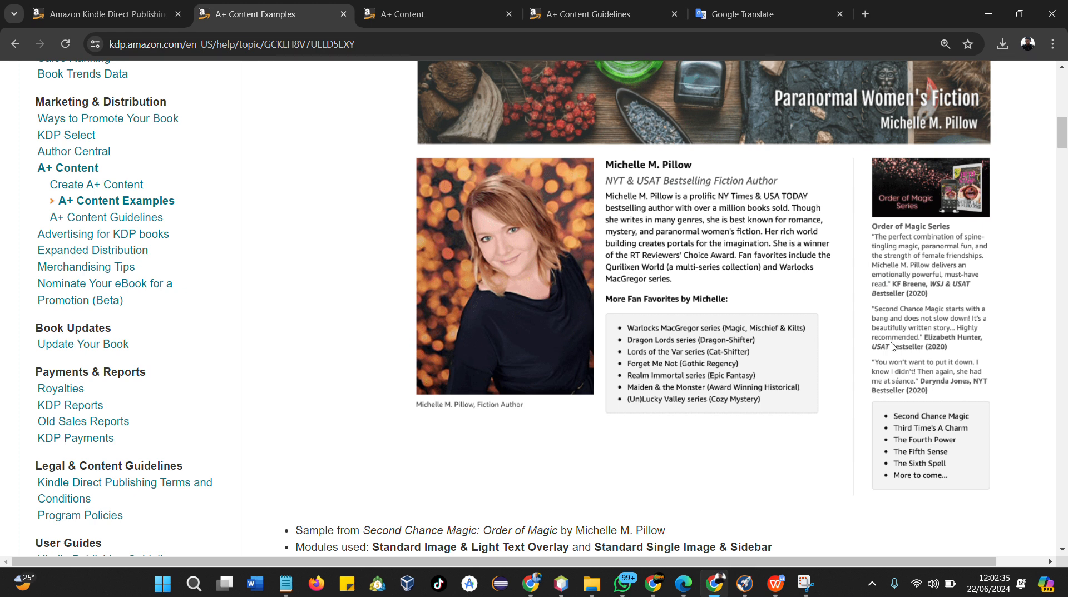
scroll(901, 383, up, 1)
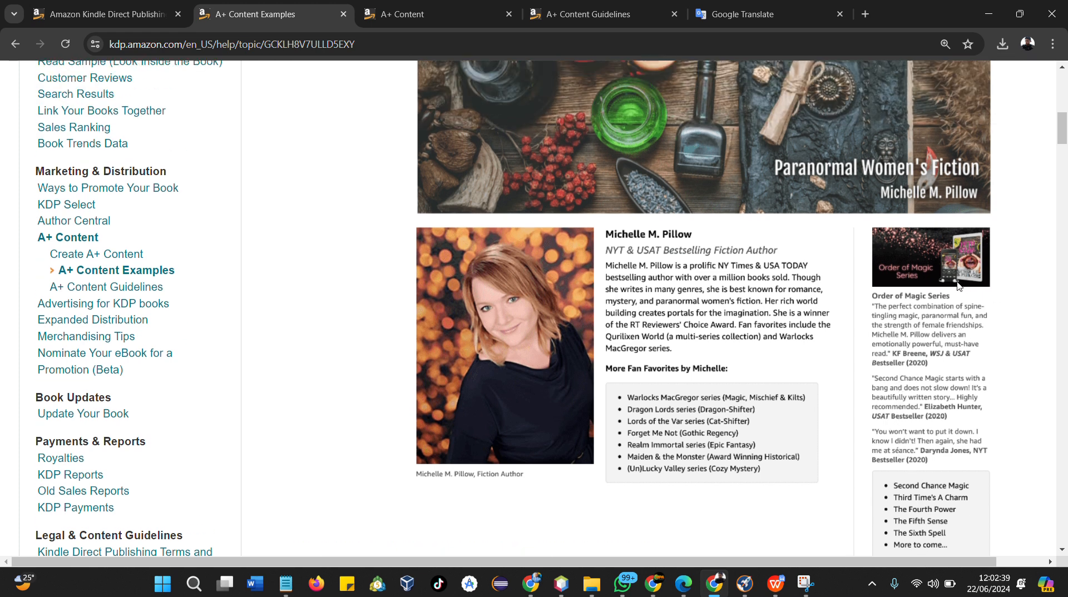
scroll(895, 383, up, 2)
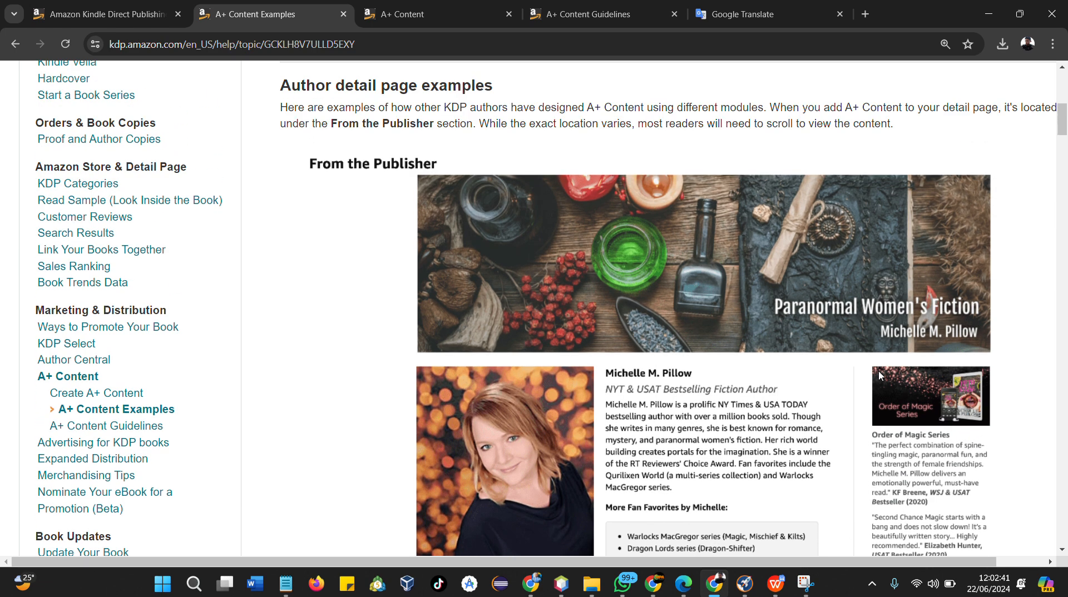
scroll(753, 420, down, 2)
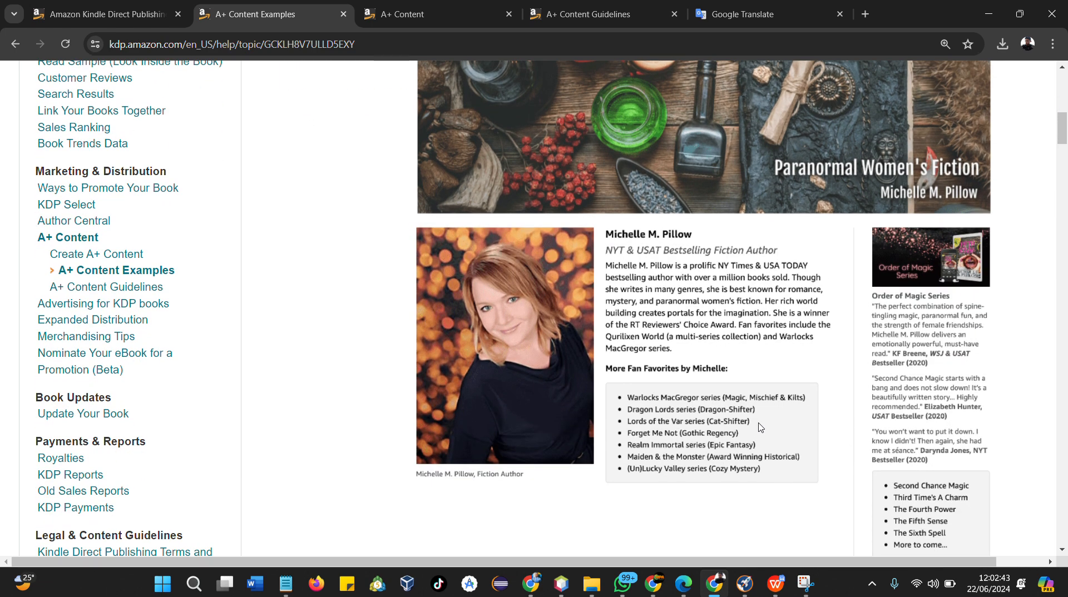
scroll(298, 5, up, 2)
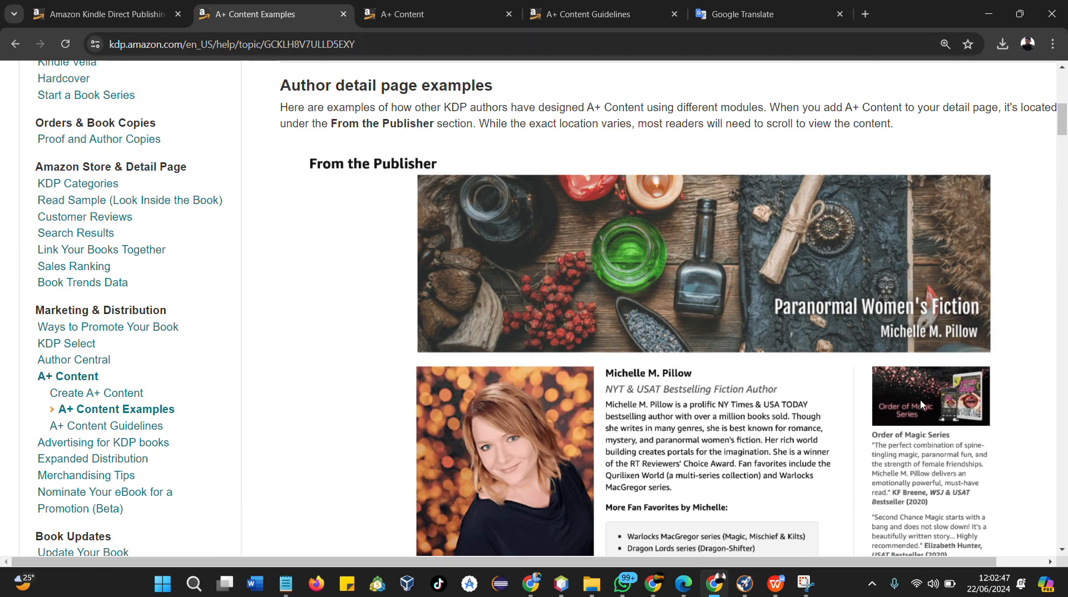
scroll(705, 374, down, 10)
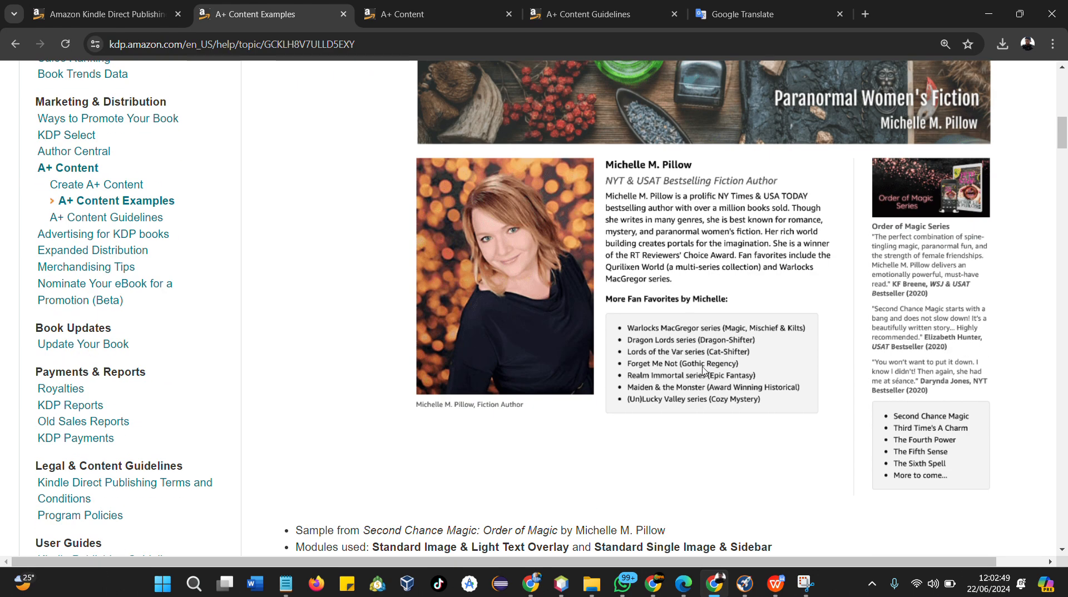
Revisit the A+ Content help page and return to the top of the A+ Content Examples page
scroll(704, 368, up, 5)
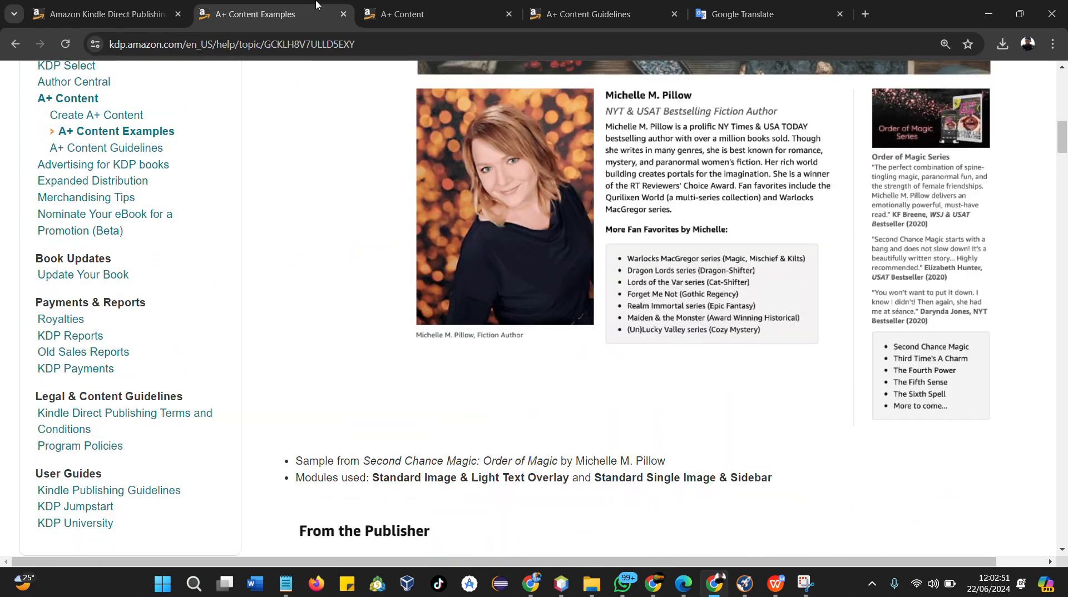
click(384, 18)
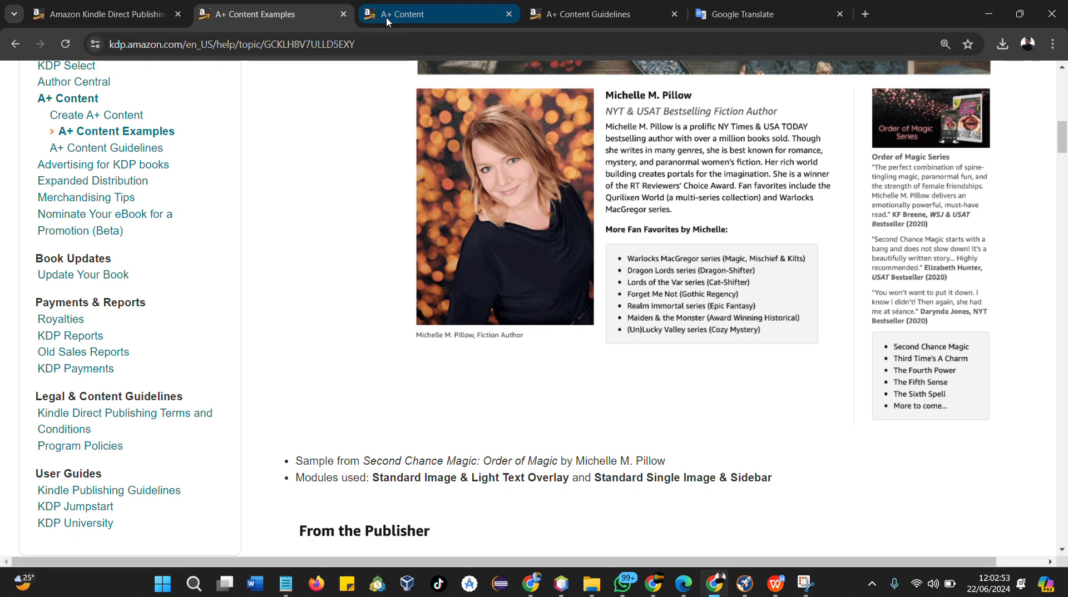
scroll(308, 107, up, 4)
scroll(307, 107, up, 1)
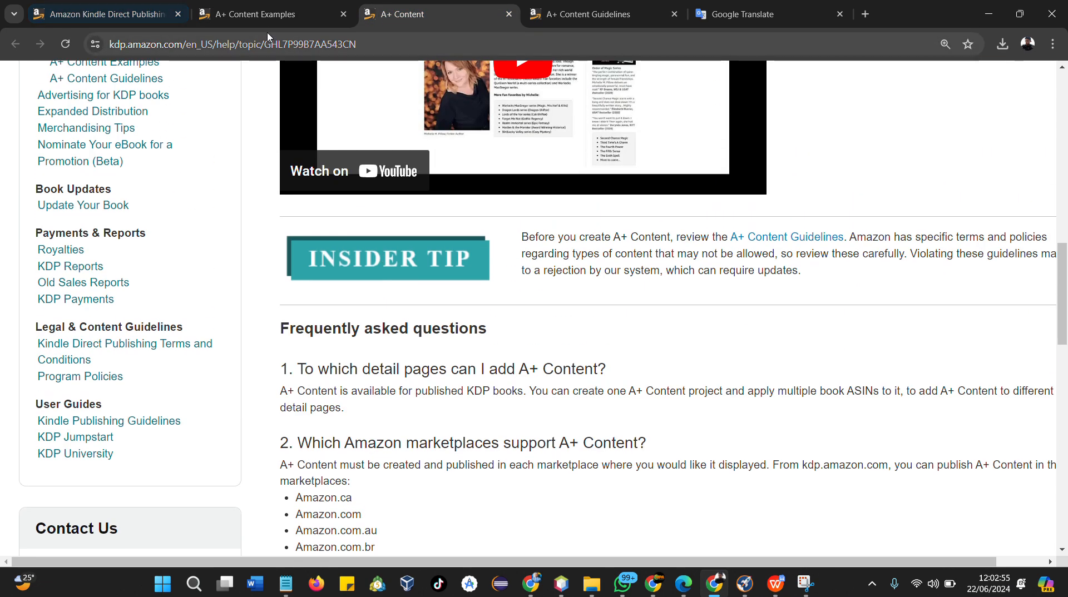
click(272, 14)
scroll(484, 387, up, 10)
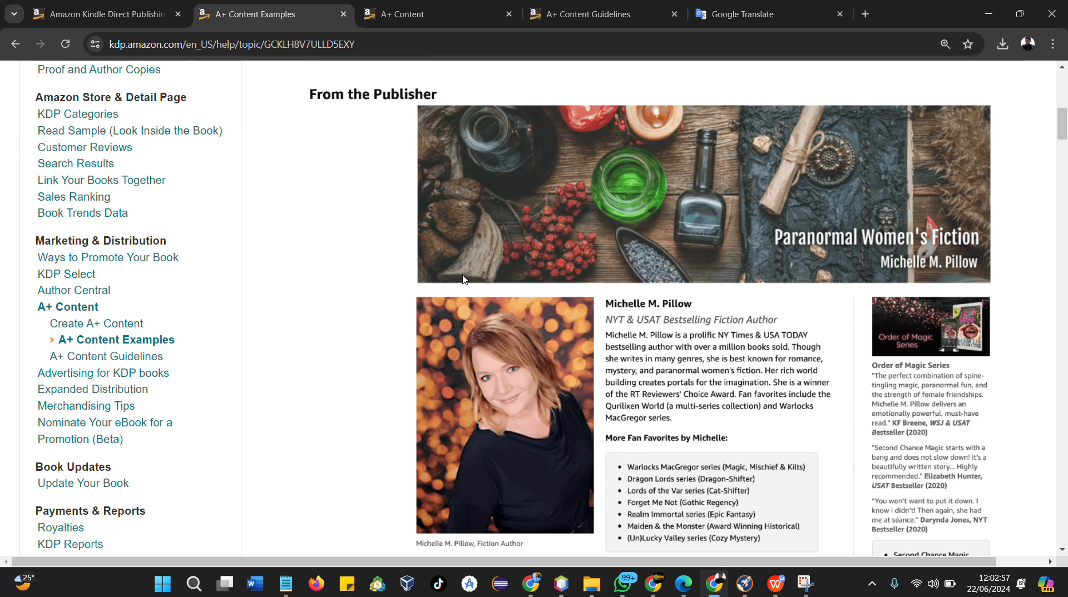
Close the A+ Content Examples and A+ Content help tabs and return to the A+ Content Guidelines tab
click(343, 14)
click(344, 15)
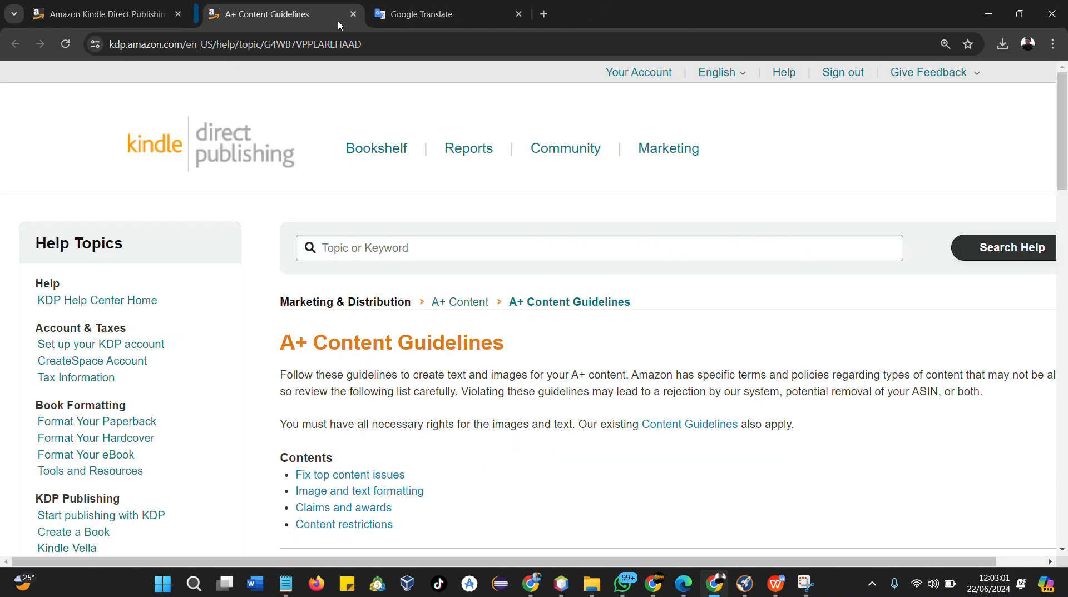
click(103, 14)
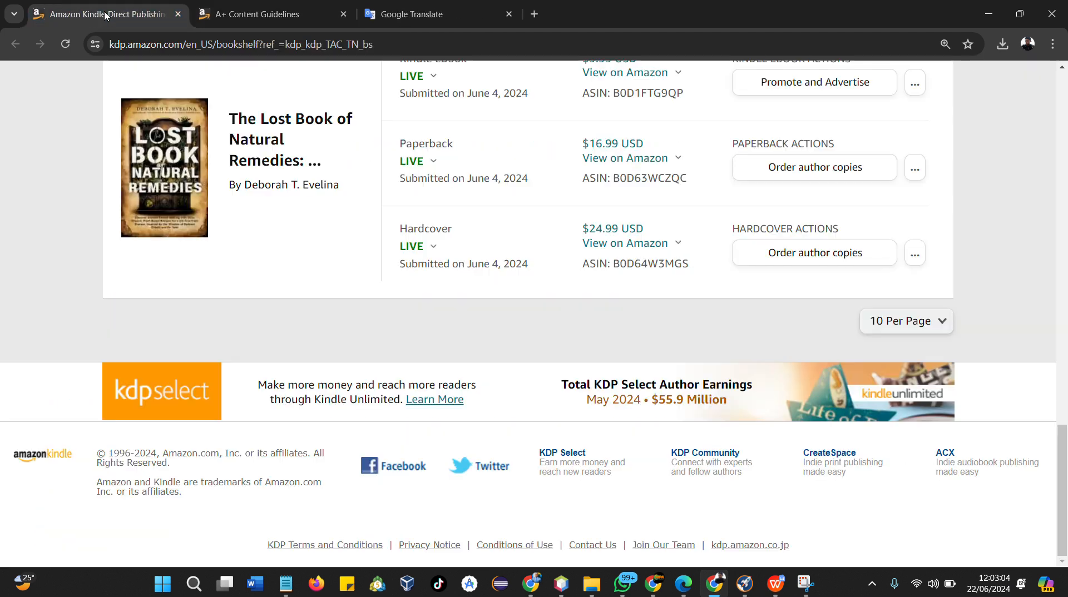
click(233, 17)
scroll(447, 369, down, 2)
scroll(634, 147, up, 2)
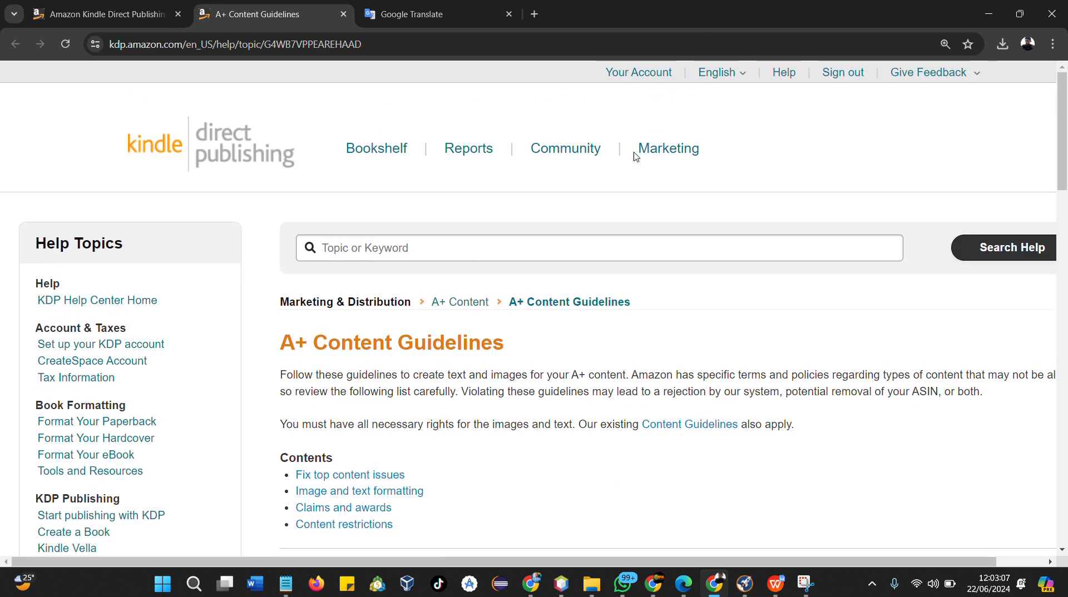
Open the Marketing page, choose the Amazon.com marketplace for A+ Content and open Manage A+ Content
click(655, 149)
scroll(424, 334, down, 12)
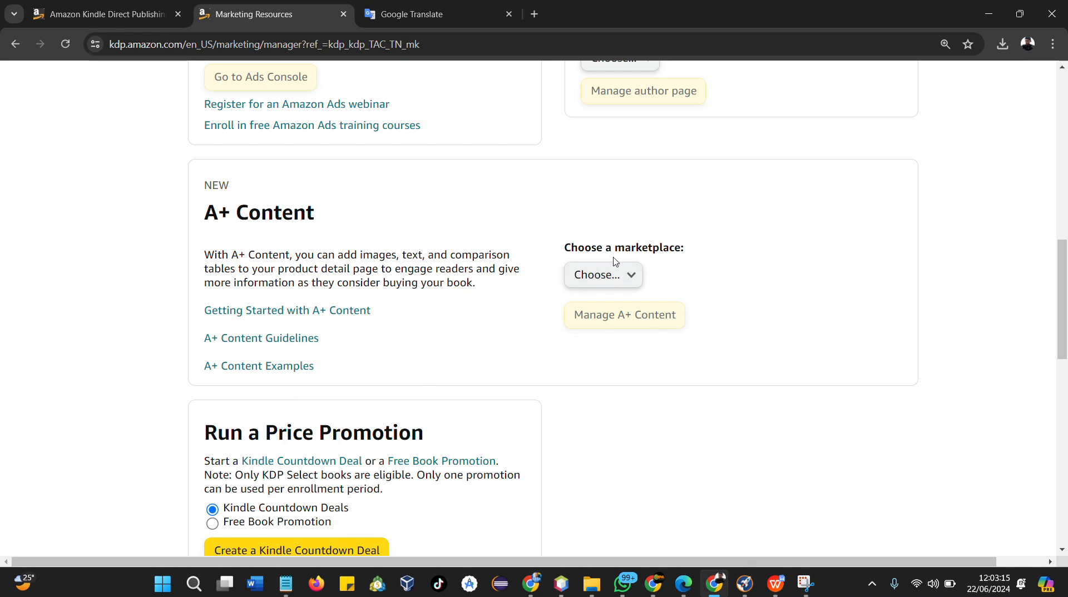
click(630, 275)
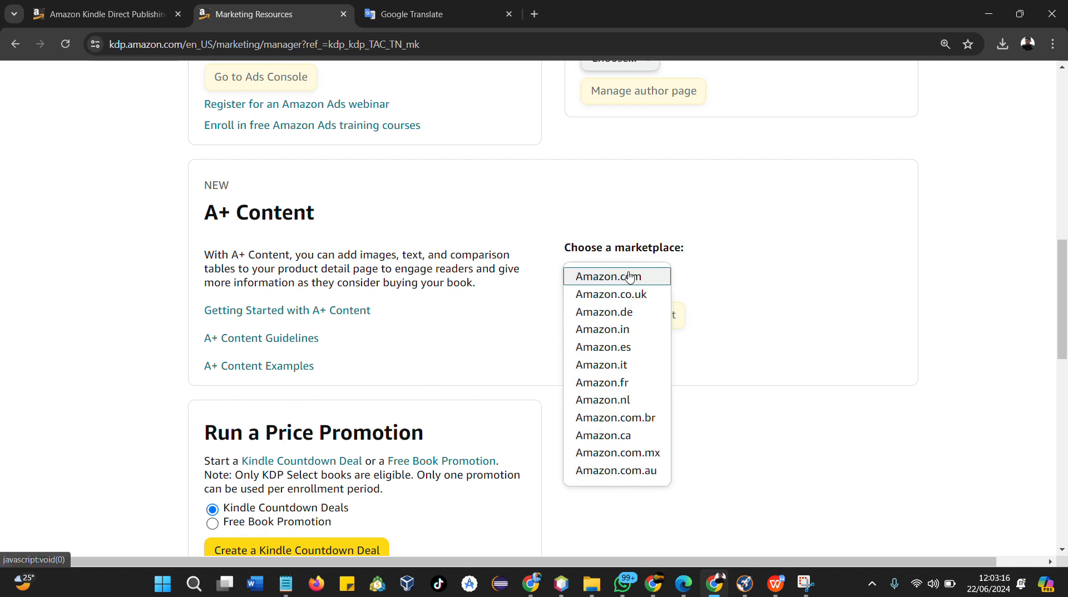
click(655, 283)
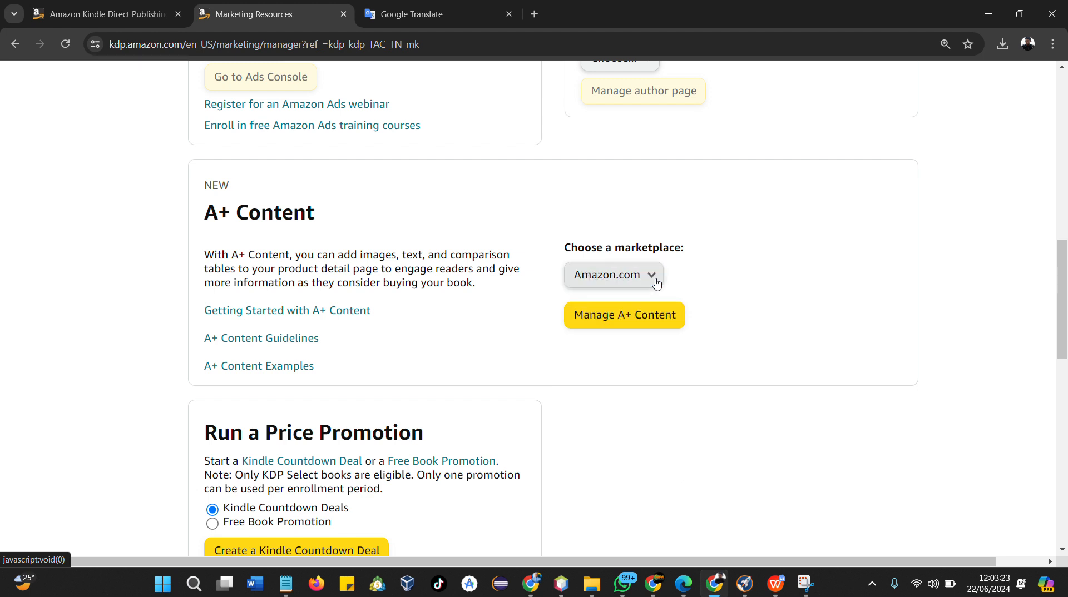
click(617, 323)
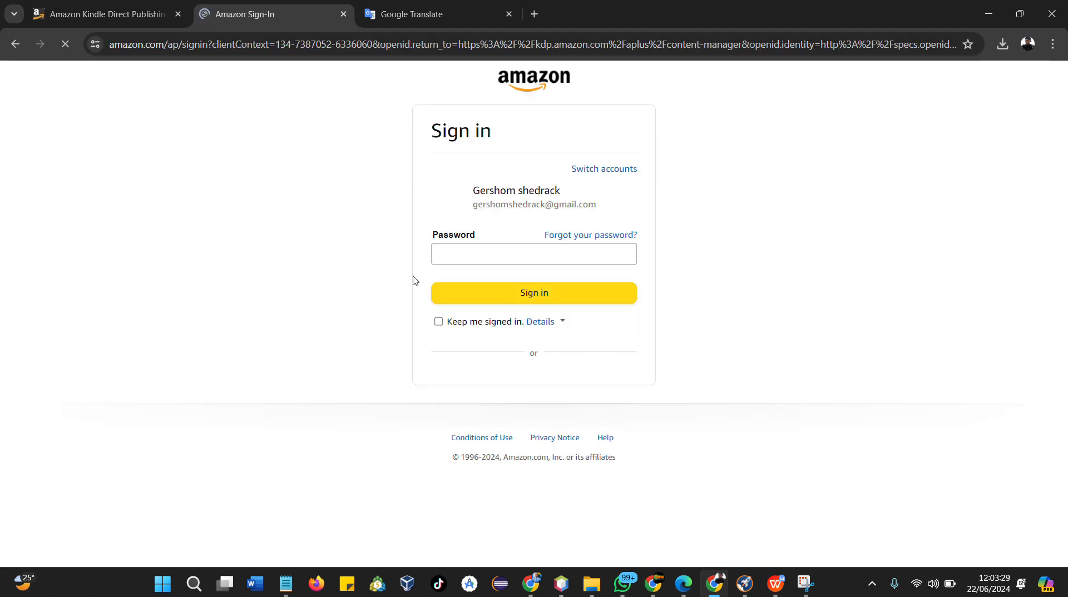
Sign in to Amazon by filling the password field with the account's saved password
click(502, 264)
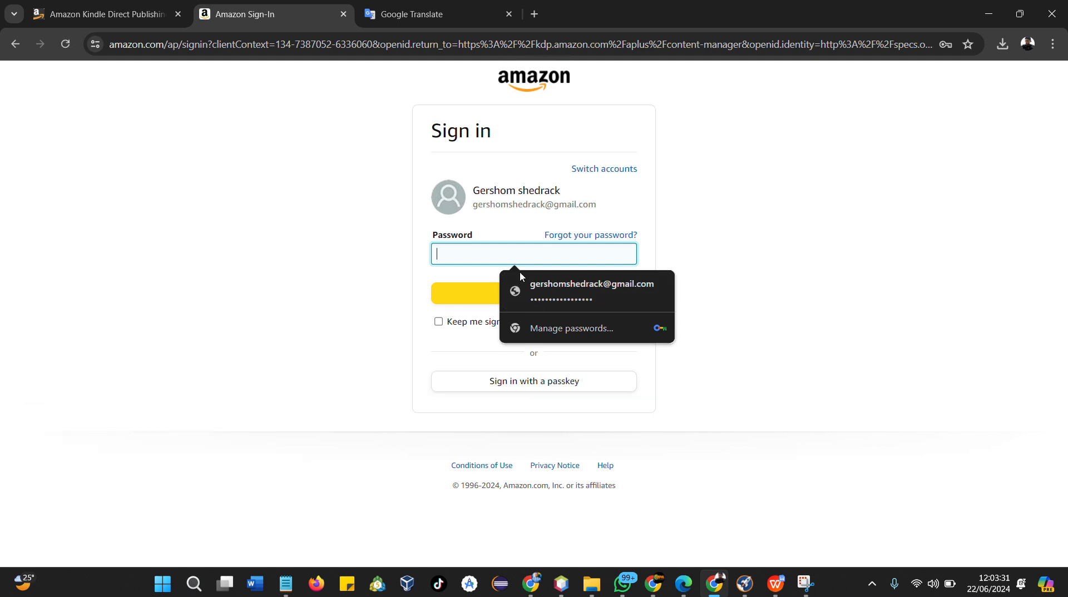
click(543, 295)
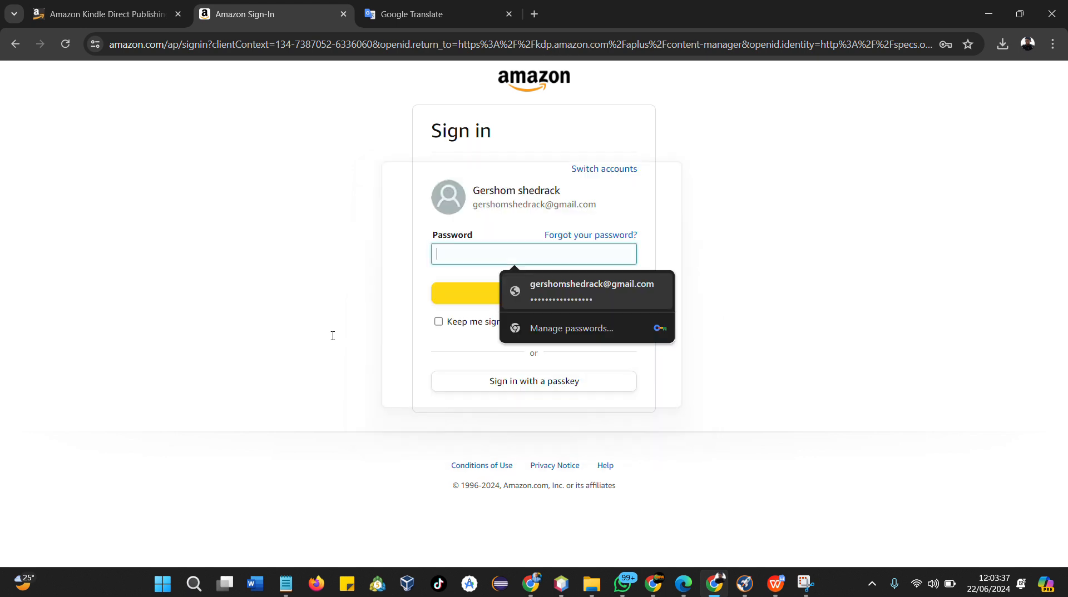
click(578, 296)
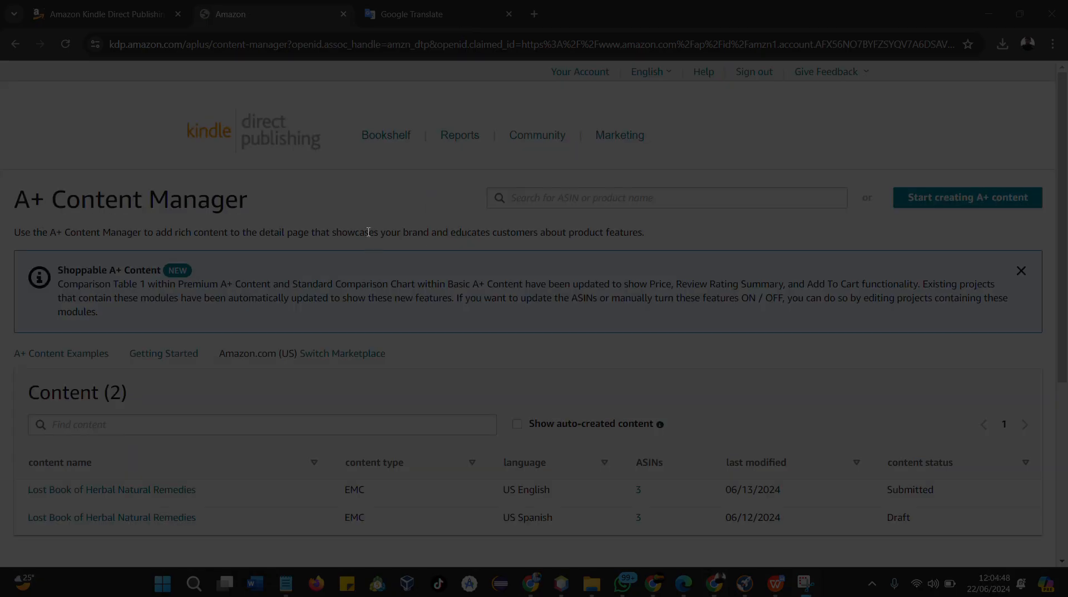
Dismiss the Shoppable A+ Content notice and open the US English Lost Book of Herbal Natural Remedies content
scroll(368, 307, down, 1)
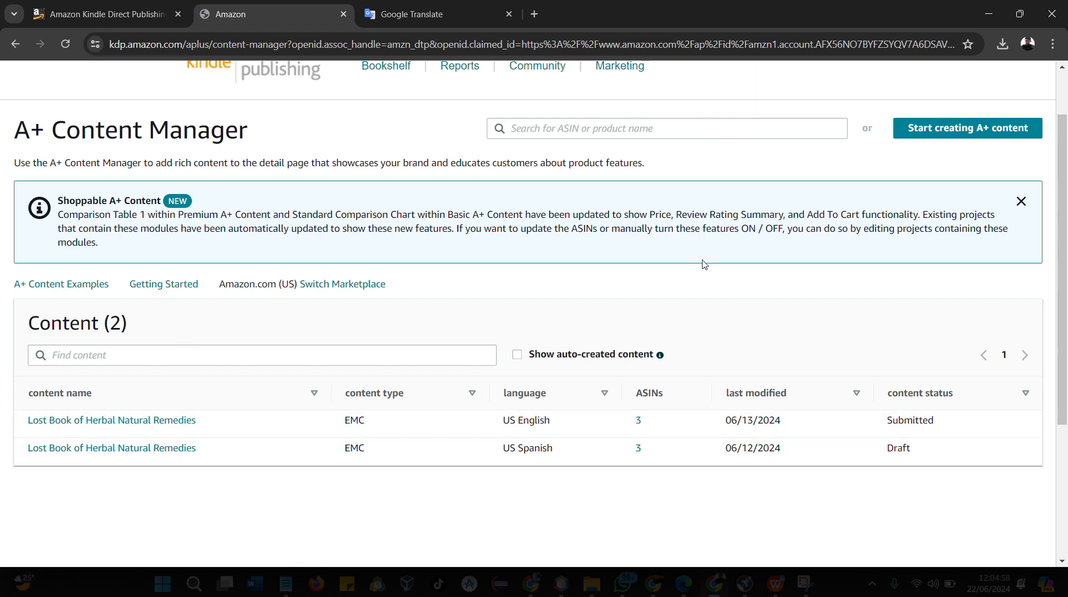
click(1021, 203)
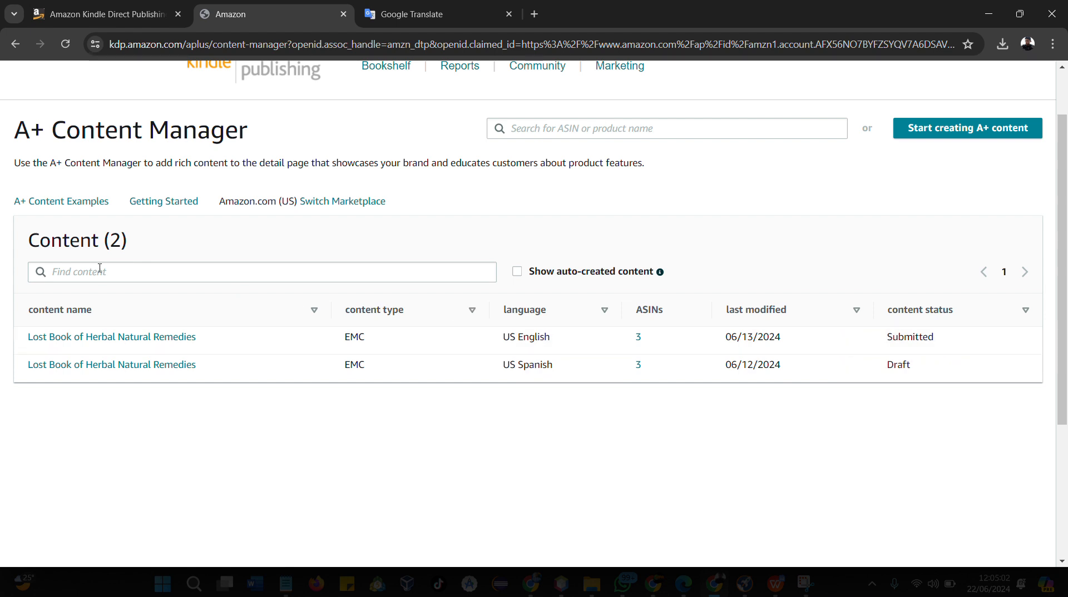
click(128, 339)
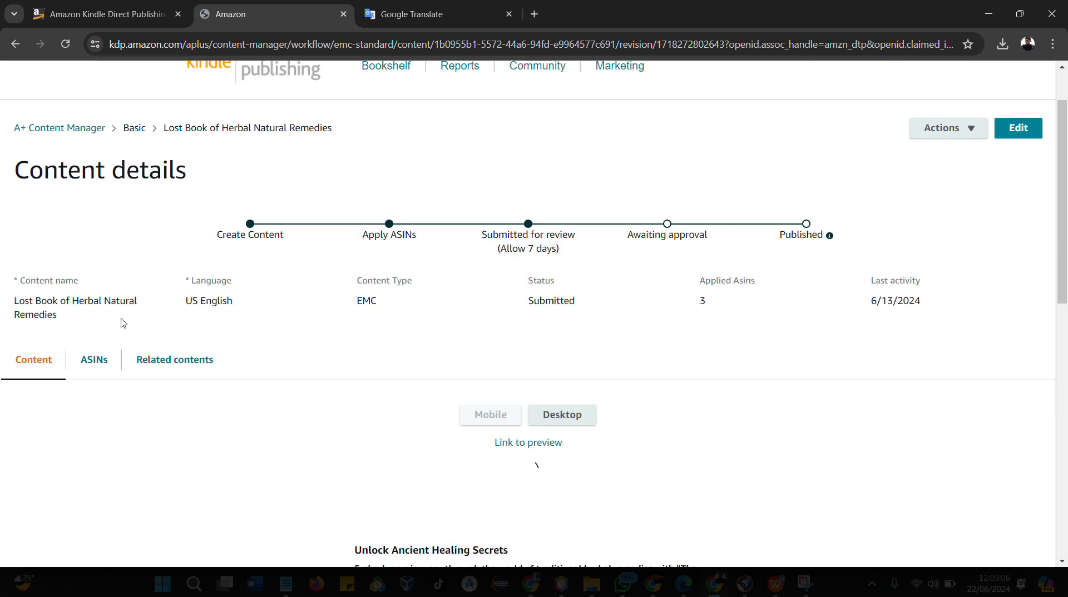
Review the content's applied ASINs and related language variations, then return to its content view
scroll(309, 302, down, 2)
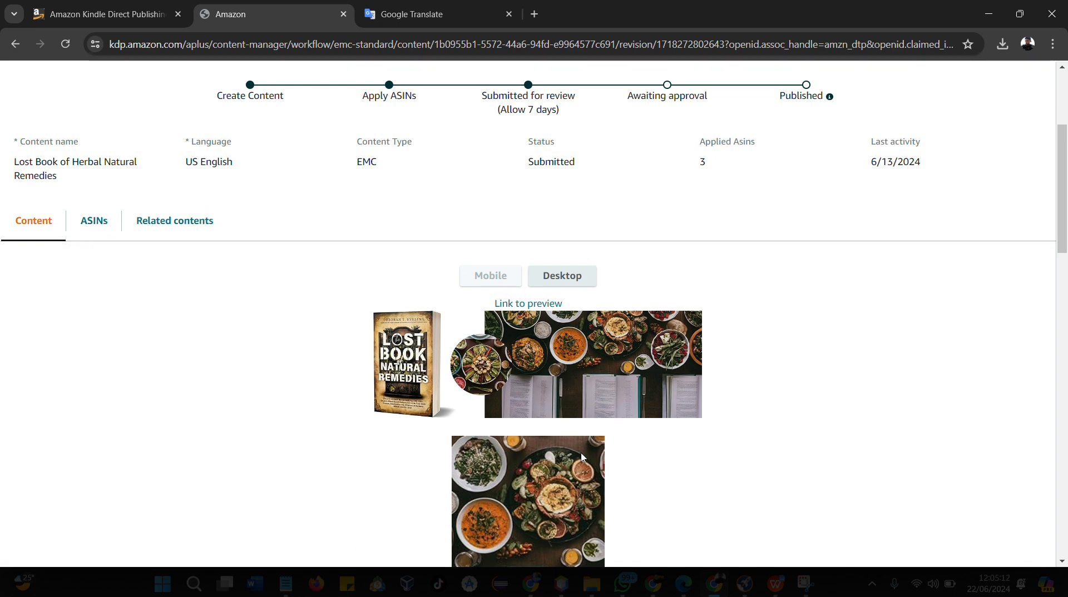
click(95, 230)
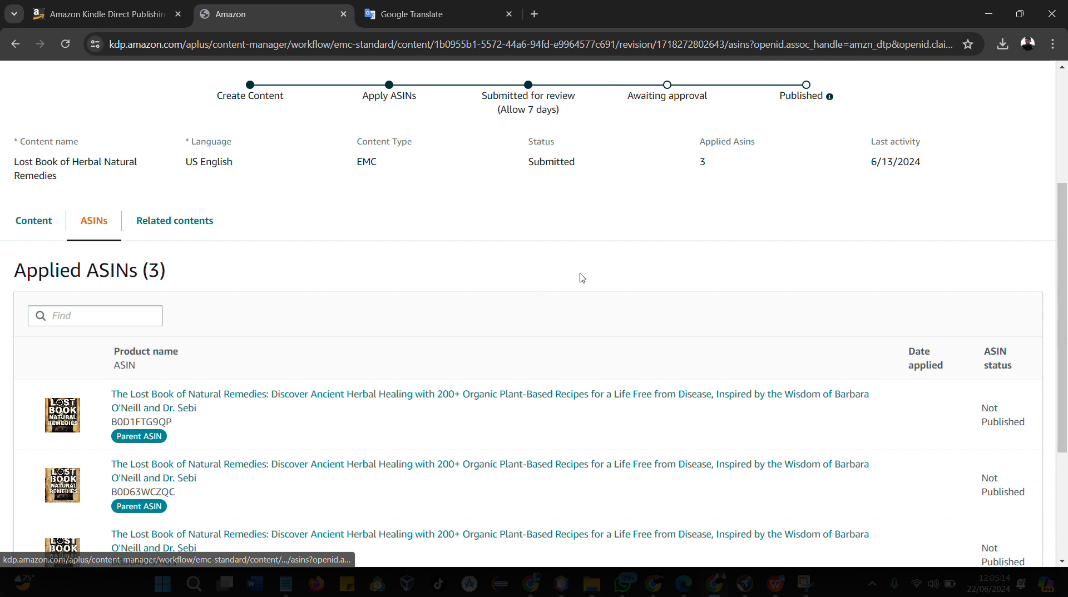
scroll(579, 279, down, 1)
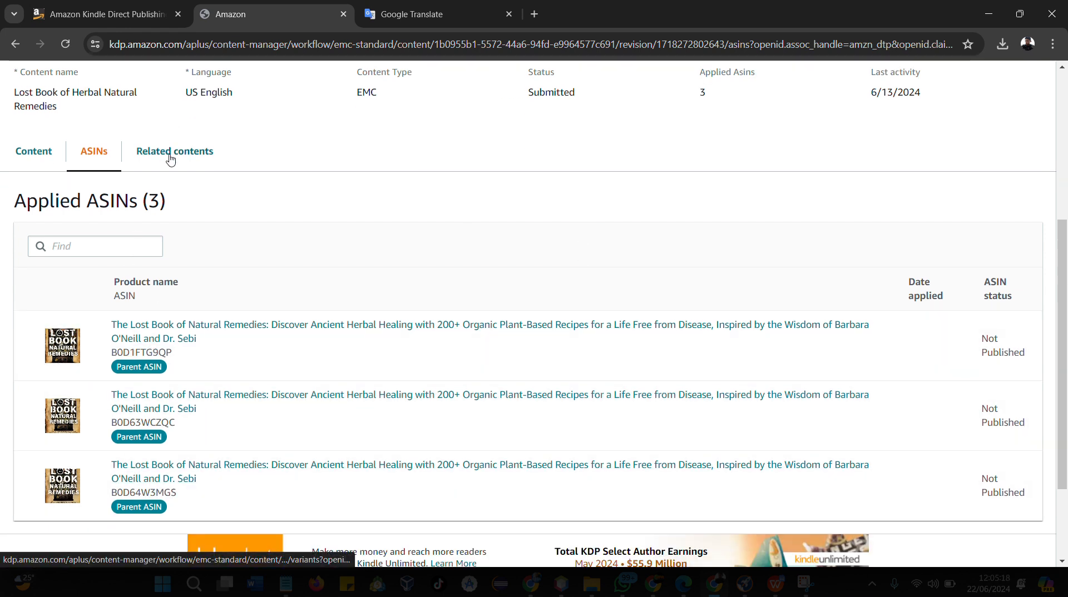
click(171, 159)
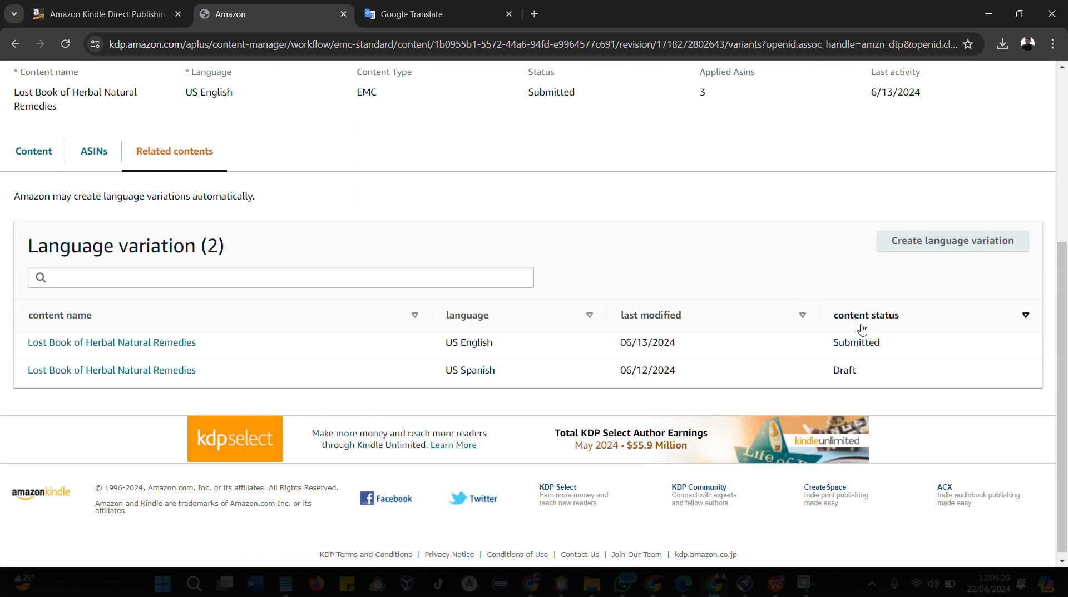
scroll(429, 202, up, 3)
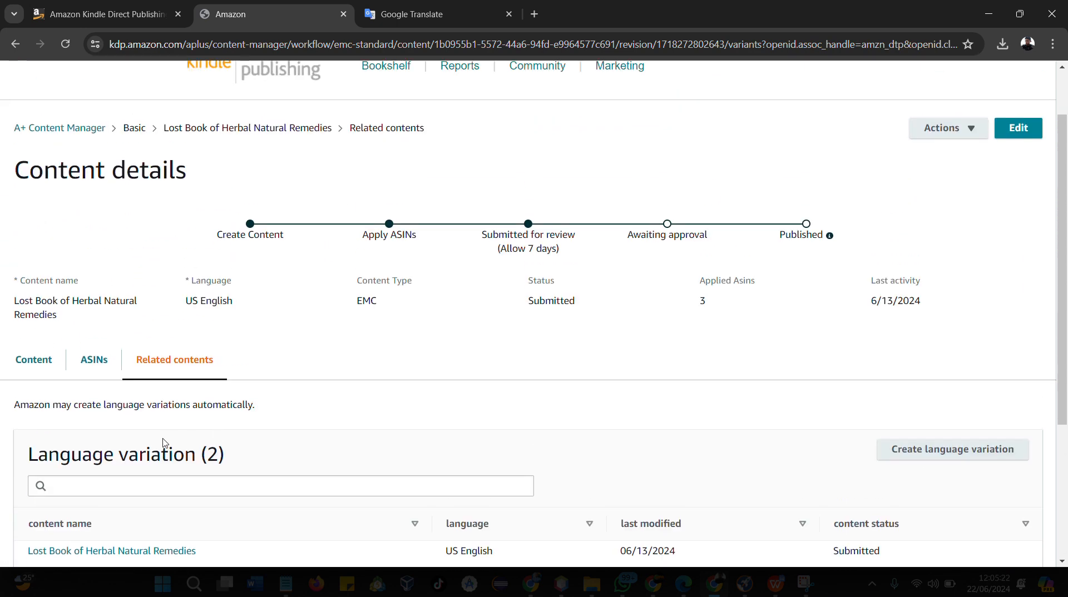
click(100, 356)
scroll(165, 309, down, 2)
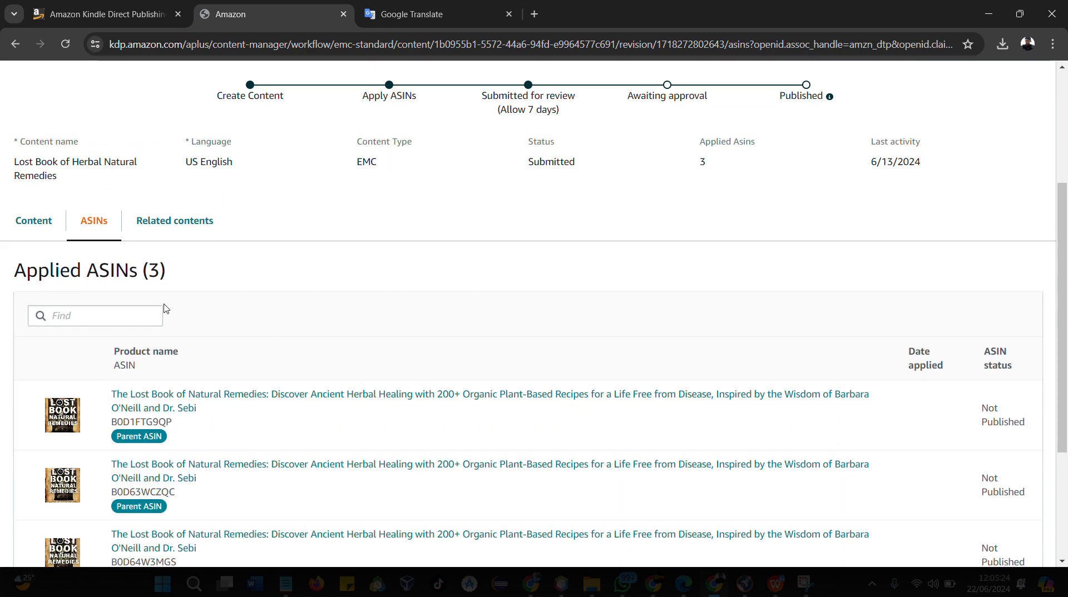
click(35, 233)
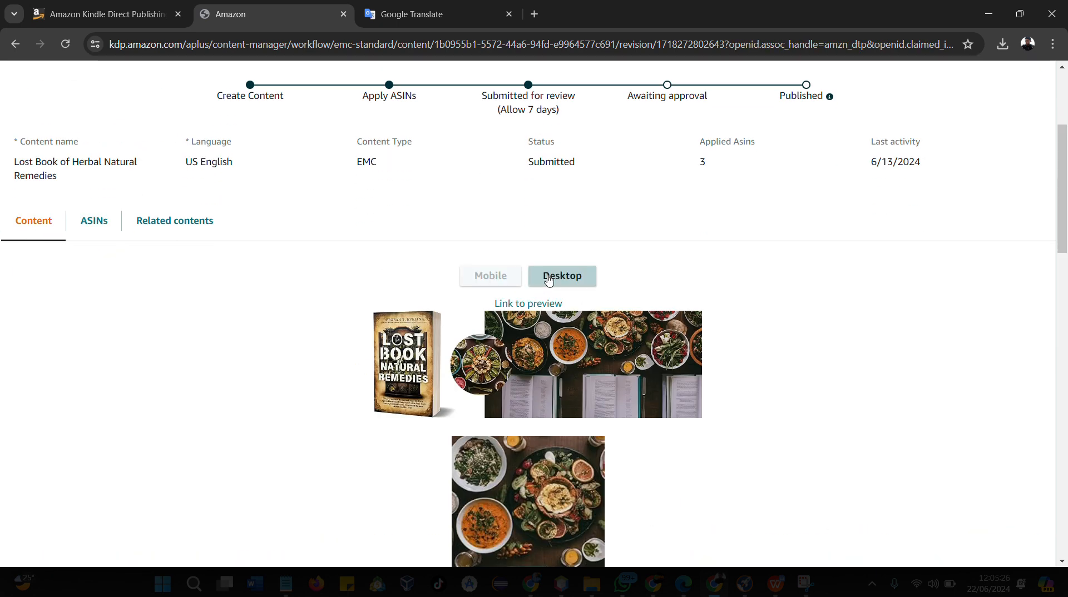
Switch the content preview to Desktop and scroll through the A+ modules
scroll(614, 275, down, 1)
click(559, 210)
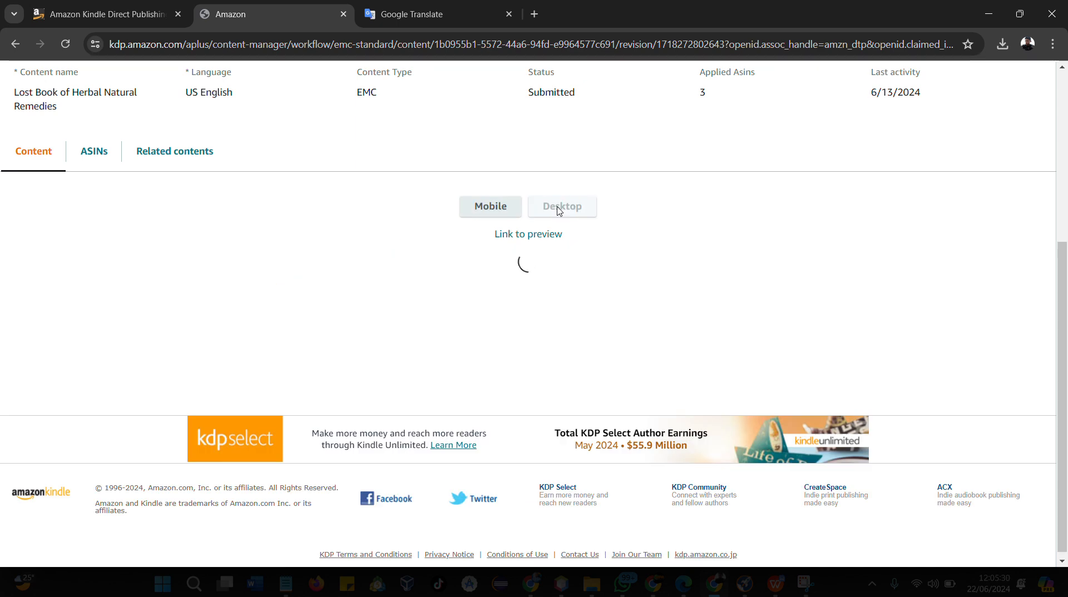
scroll(227, 351, down, 1)
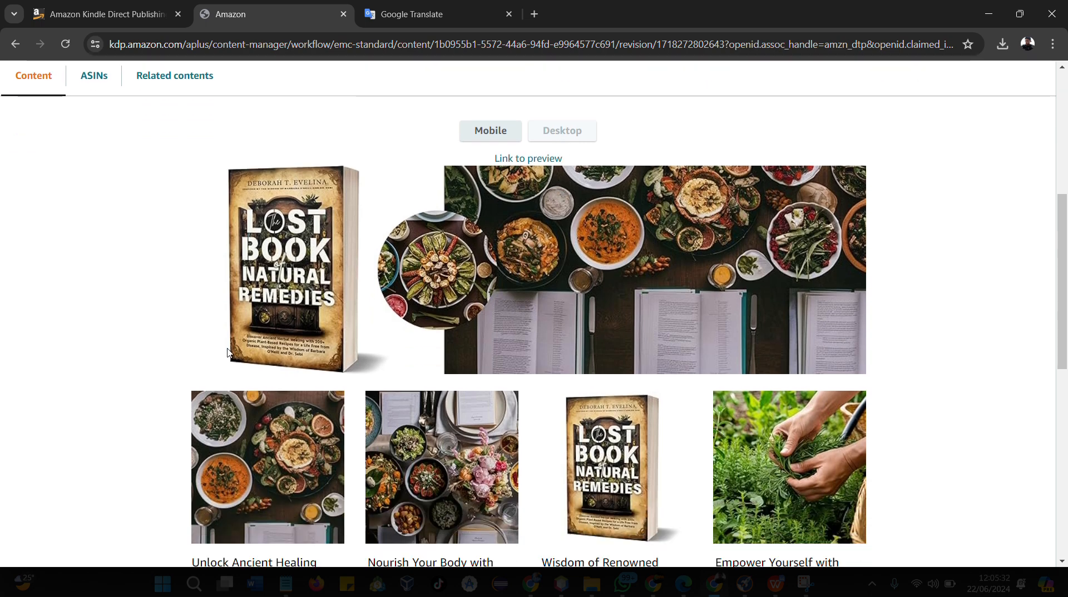
scroll(478, 345, down, 1)
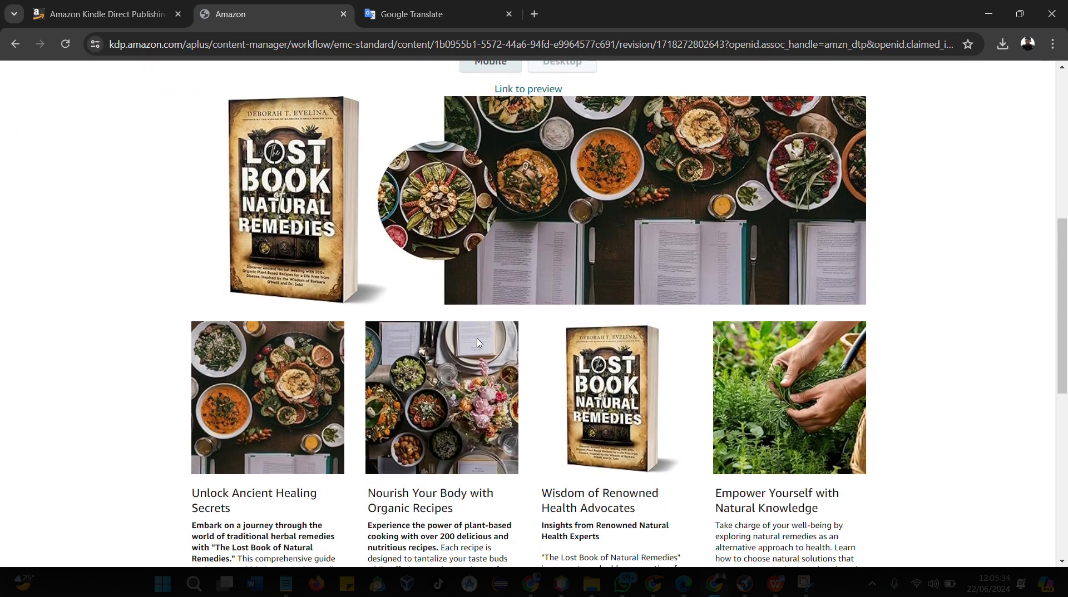
scroll(479, 339, down, 1)
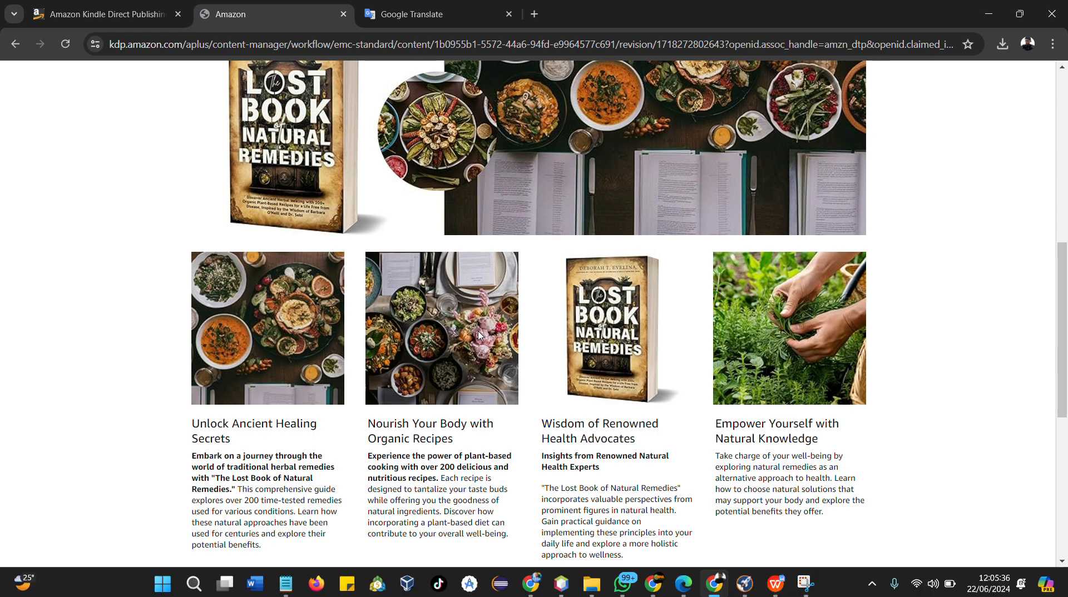
scroll(478, 334, down, 3)
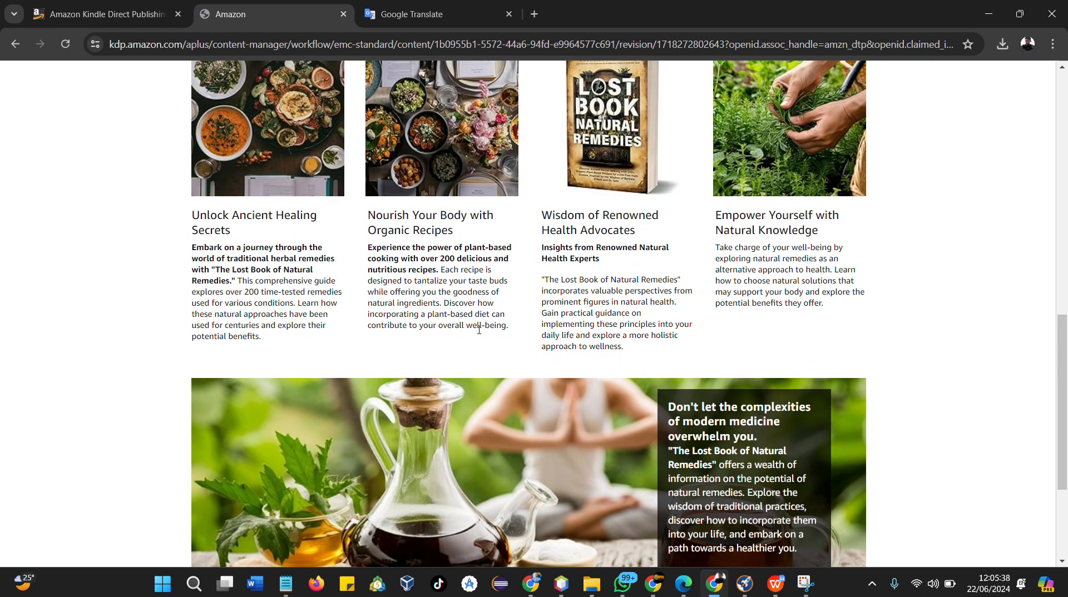
scroll(478, 329, up, 2)
scroll(434, 371, down, 3)
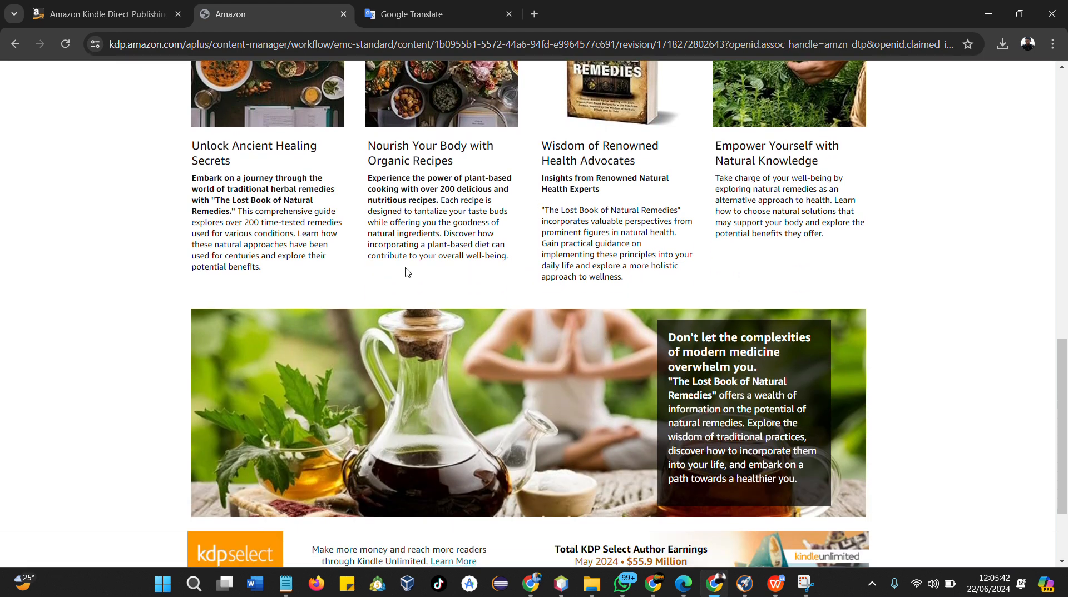
scroll(423, 300, down, 1)
scroll(515, 314, up, 1)
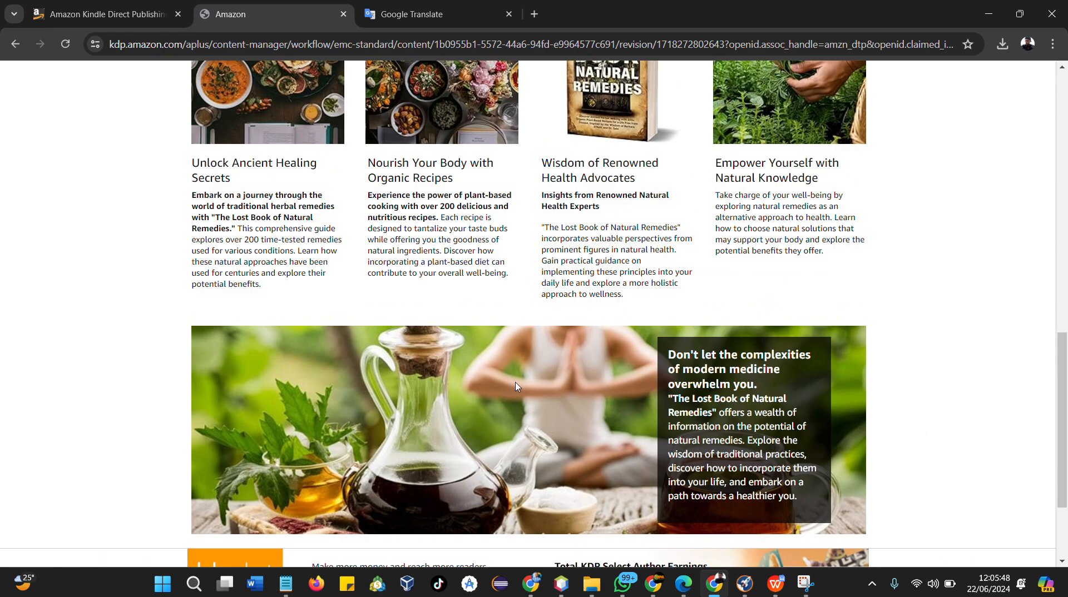
scroll(516, 385, up, 3)
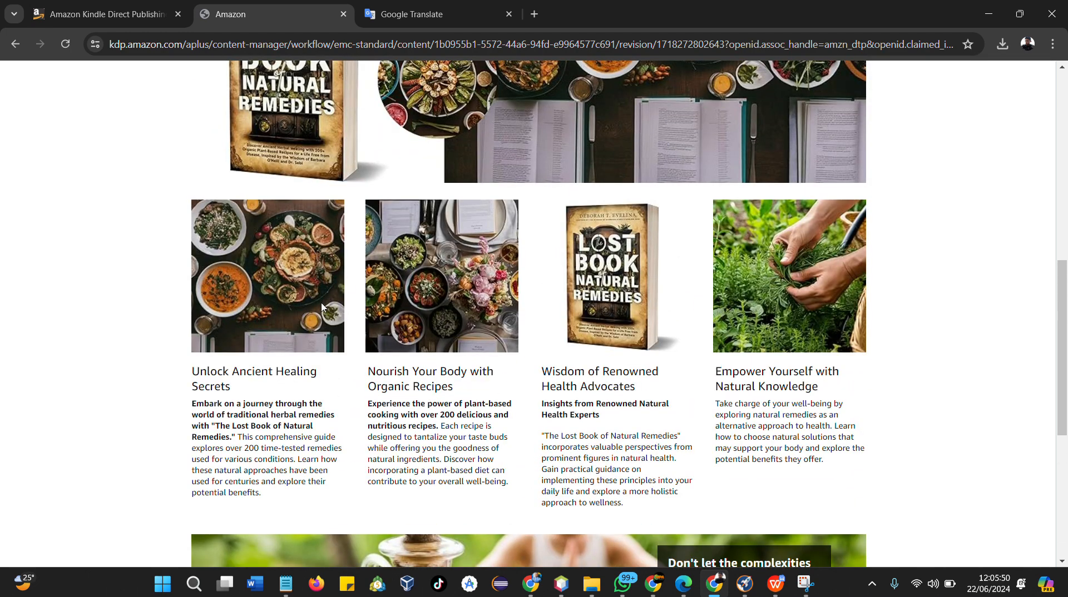
scroll(529, 303, up, 2)
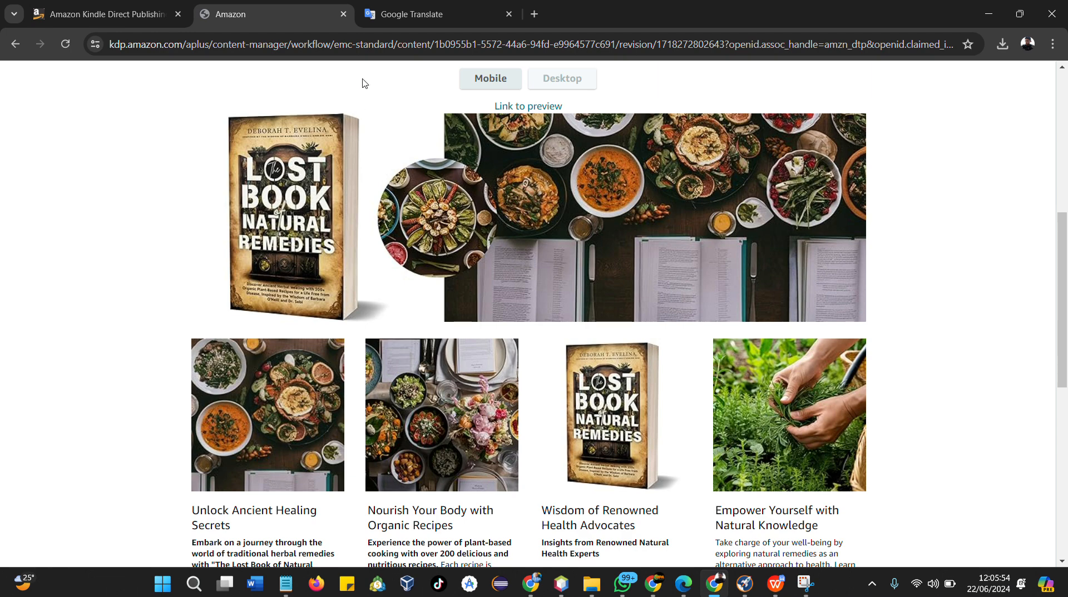
Search Google for "diy mockup" from the Google Translate tab
click(383, 15)
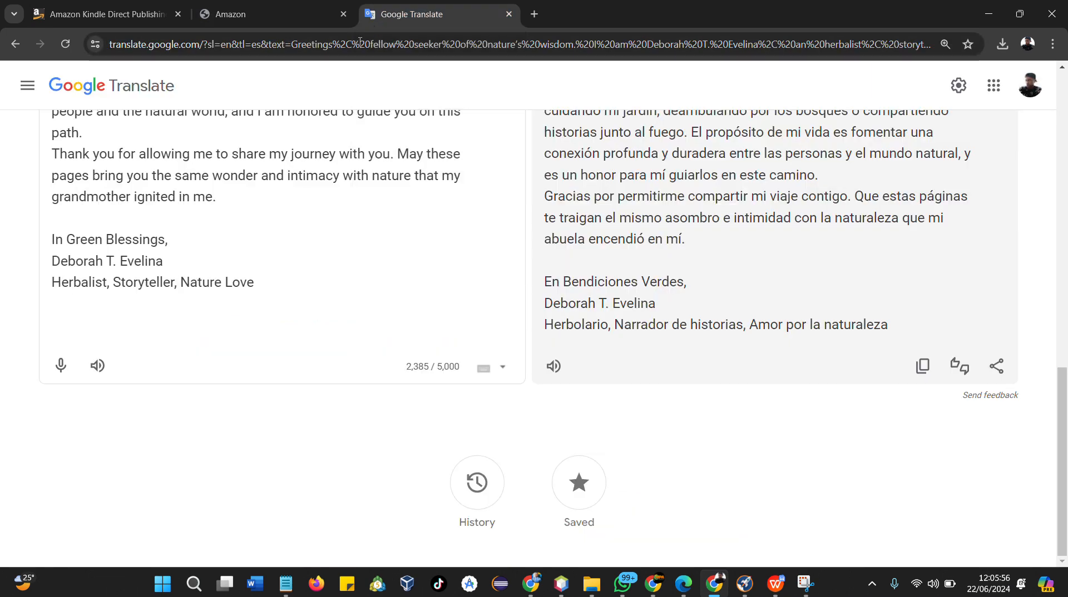
scroll(560, 95, up, 2)
click(312, 47)
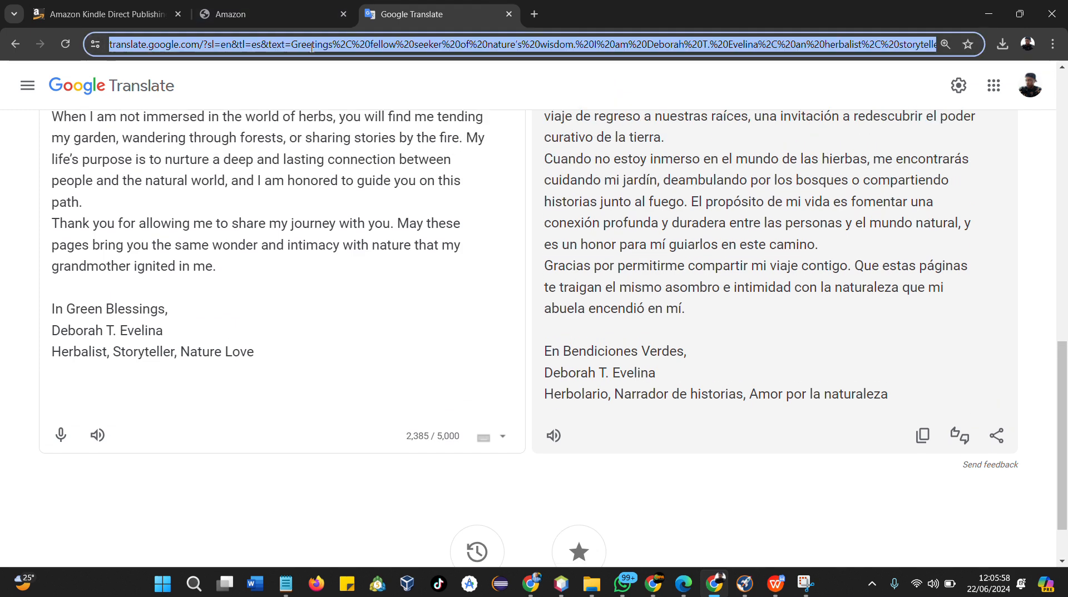
text(diy)
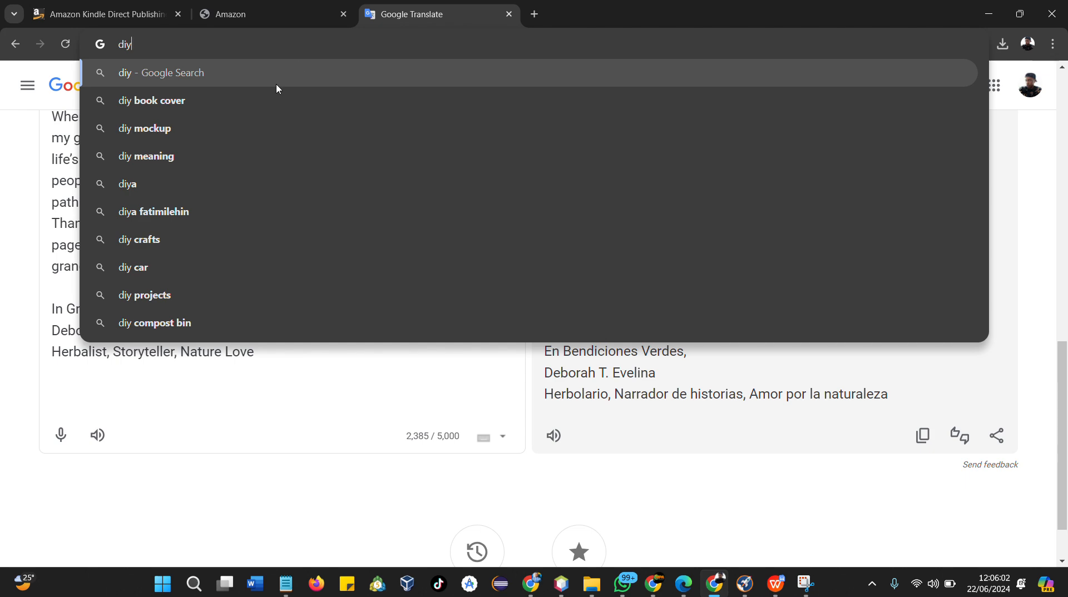
click(174, 128)
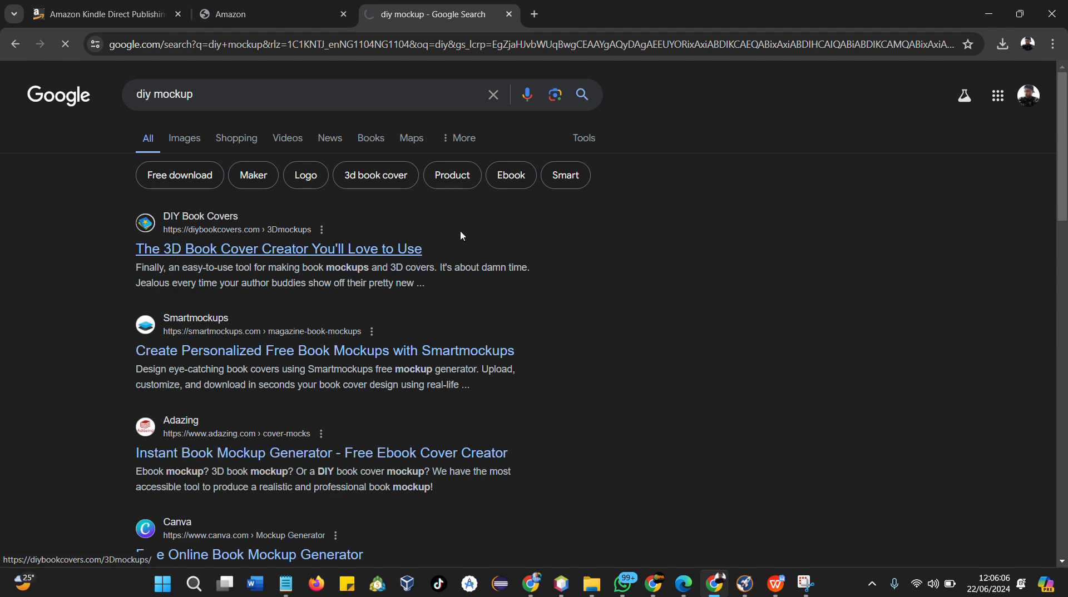
Open the DIY Book Covers 3D mockup creator and view its Single mockup templates
scroll(345, 256, down, 1)
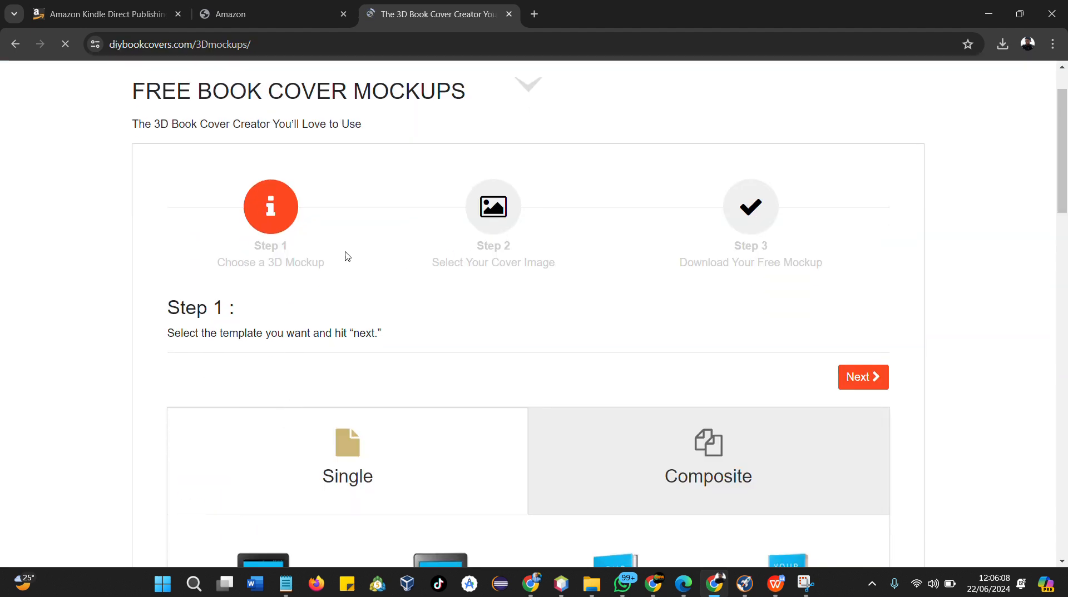
scroll(337, 243, down, 3)
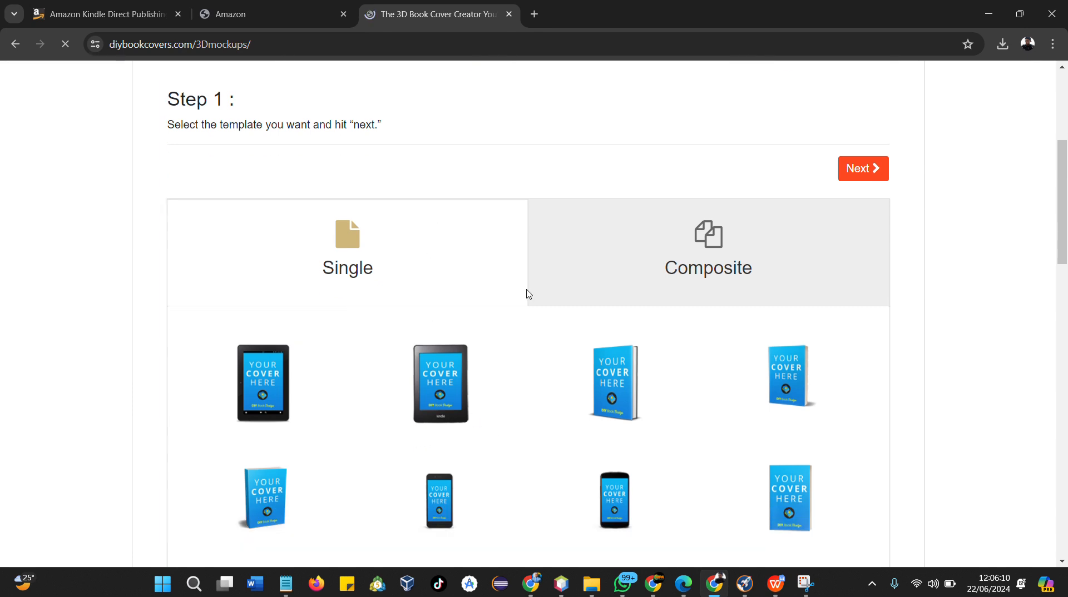
click(325, 269)
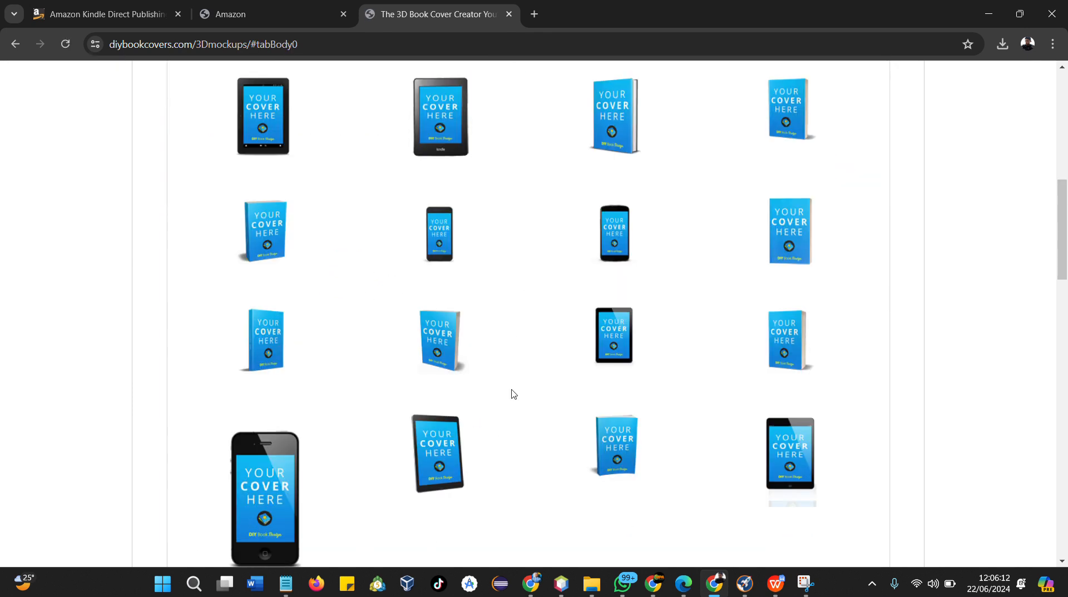
click(256, 14)
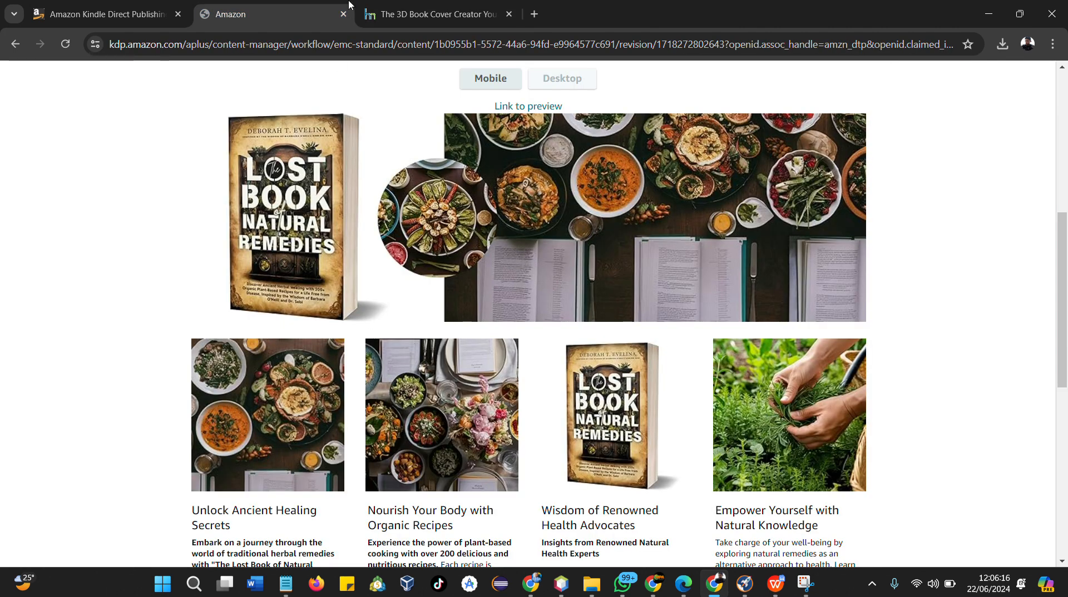
click(428, 14)
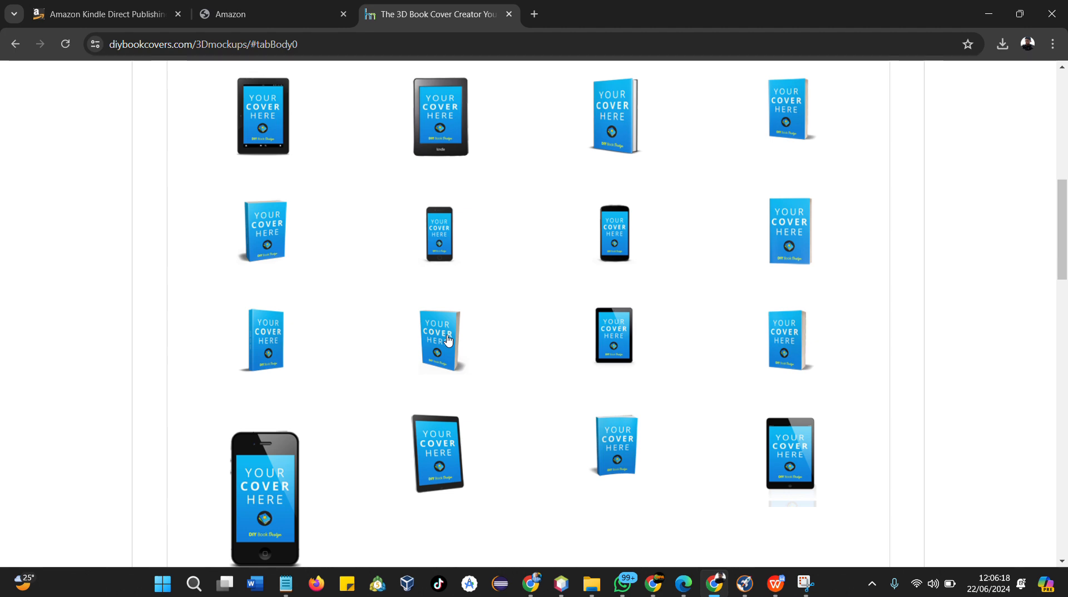
click(247, 5)
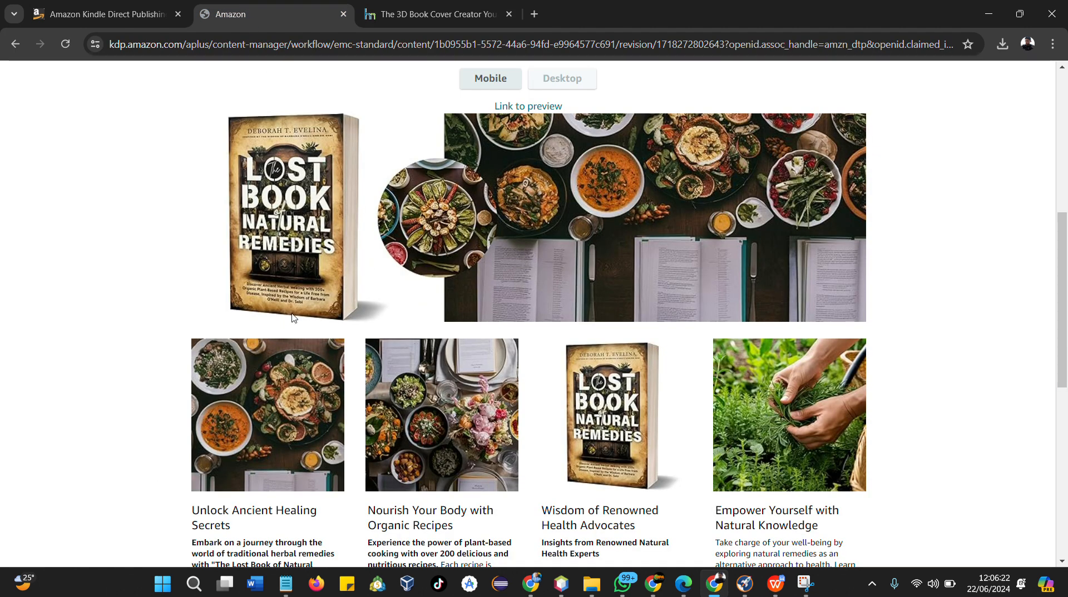
click(368, 20)
Switch to the Composite templates, pick a composite mockup and continue to the cover image step
scroll(577, 278, up, 4)
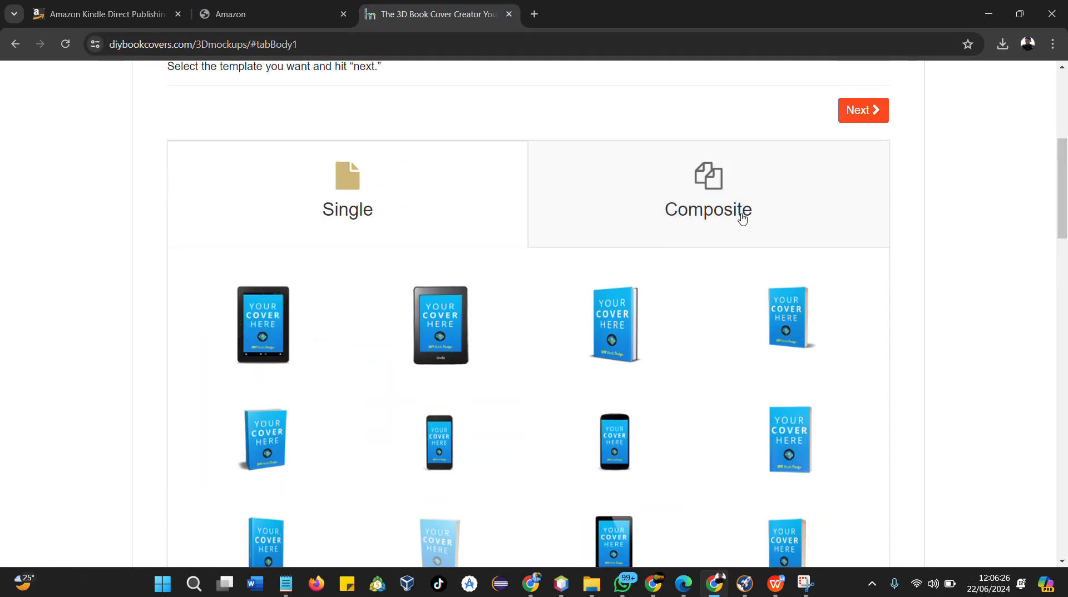
click(742, 218)
scroll(611, 333, down, 4)
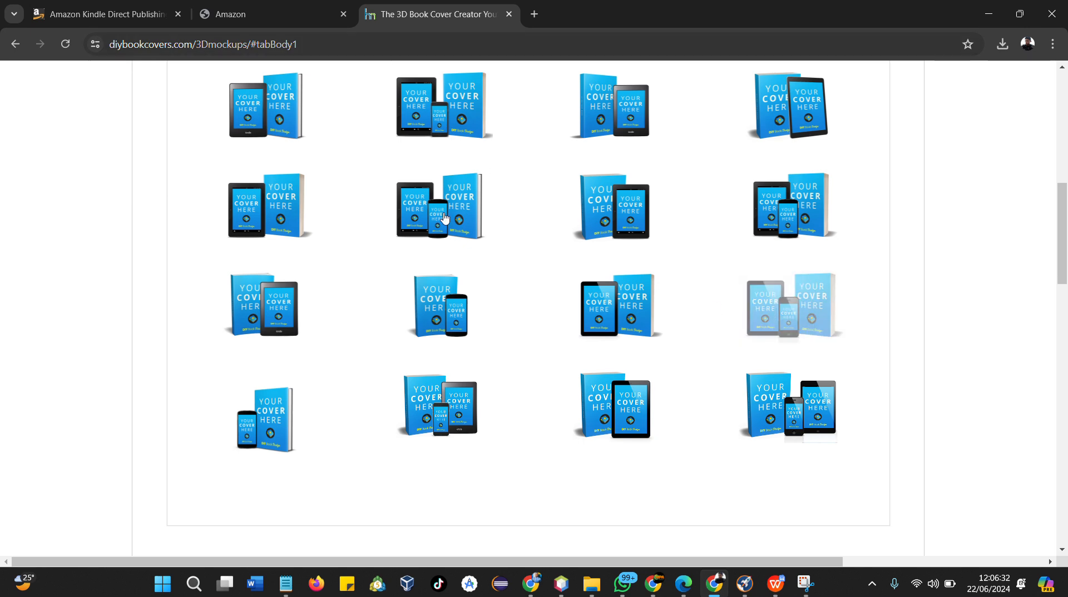
scroll(451, 222, up, 4)
scroll(460, 228, up, 3)
click(882, 328)
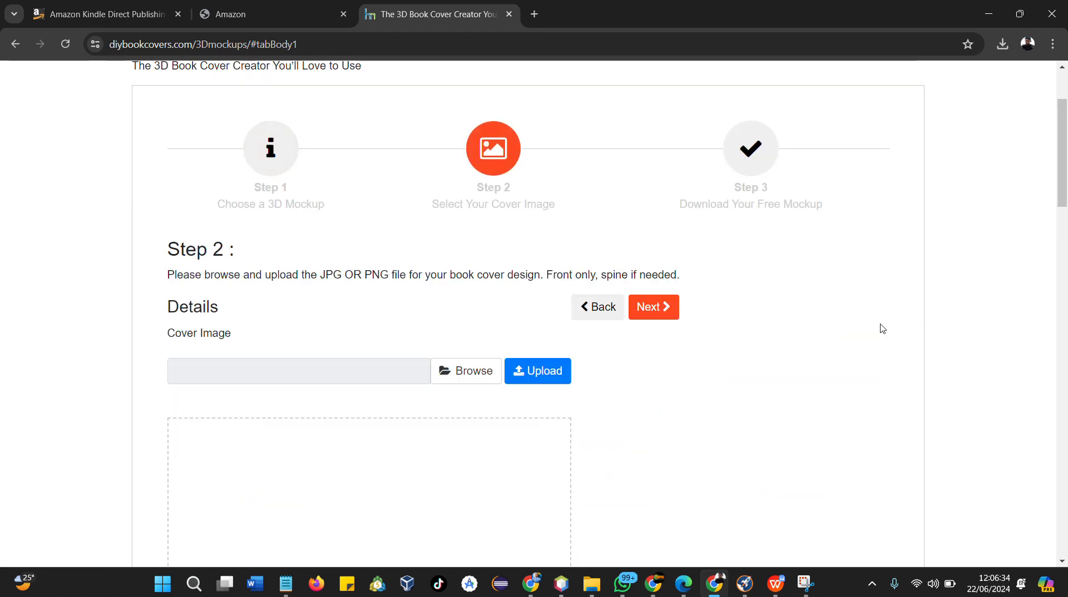
Open the cover image file browser and navigate into the Herbal folder in Downloads
scroll(489, 316, down, 1)
click(471, 310)
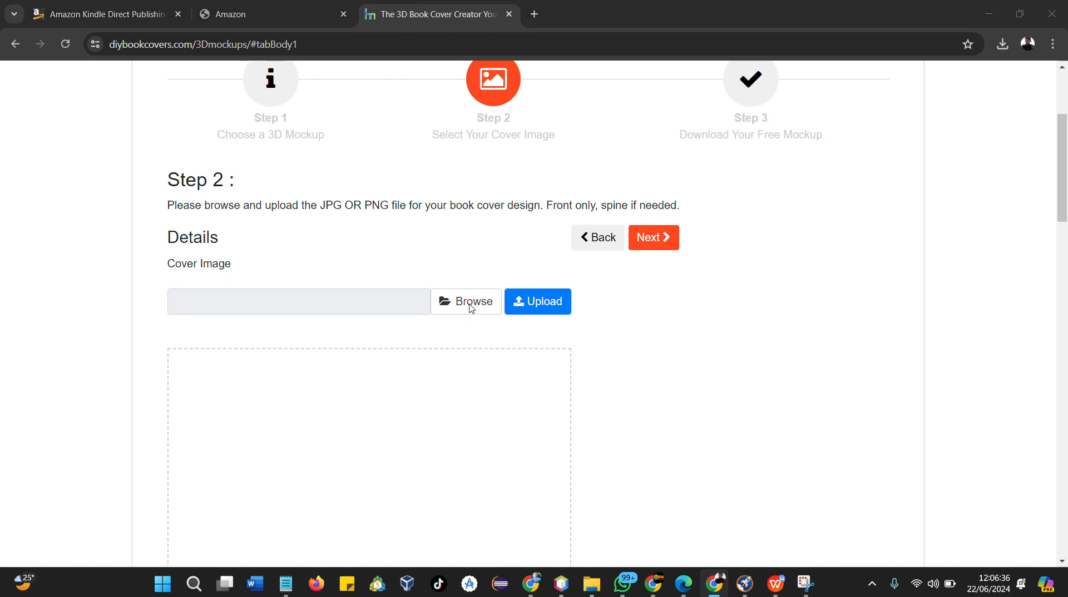
scroll(194, 211, down, 1)
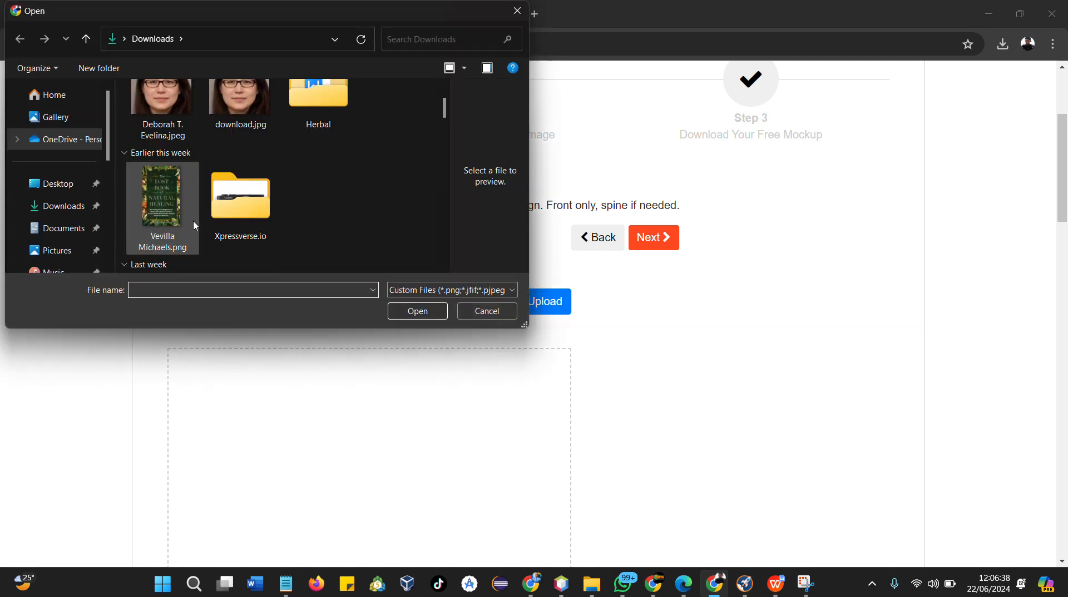
scroll(170, 203, down, 3)
scroll(176, 199, down, 2)
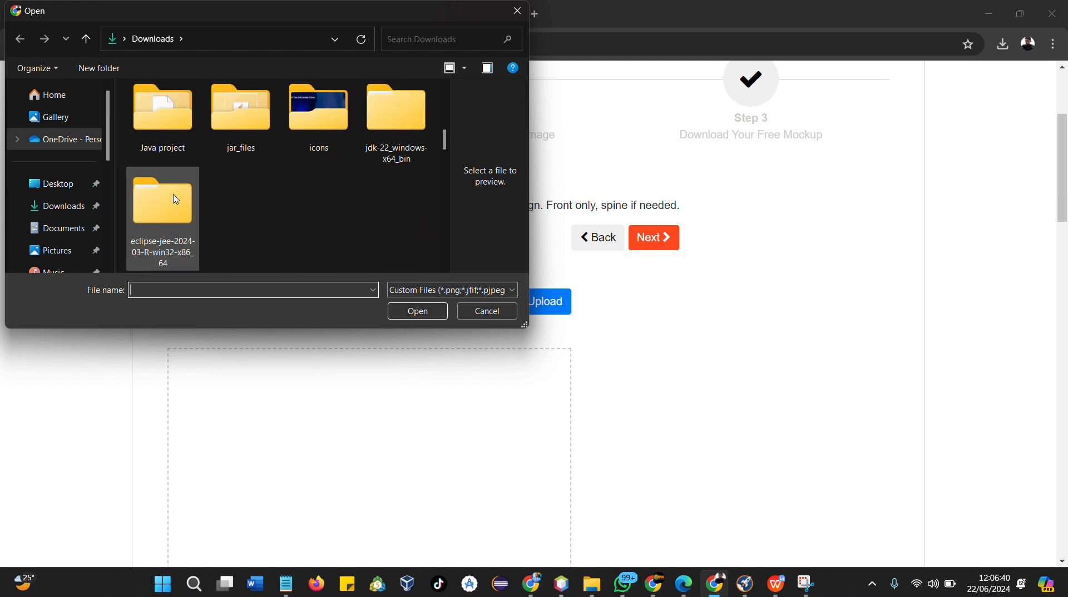
scroll(176, 199, up, 4)
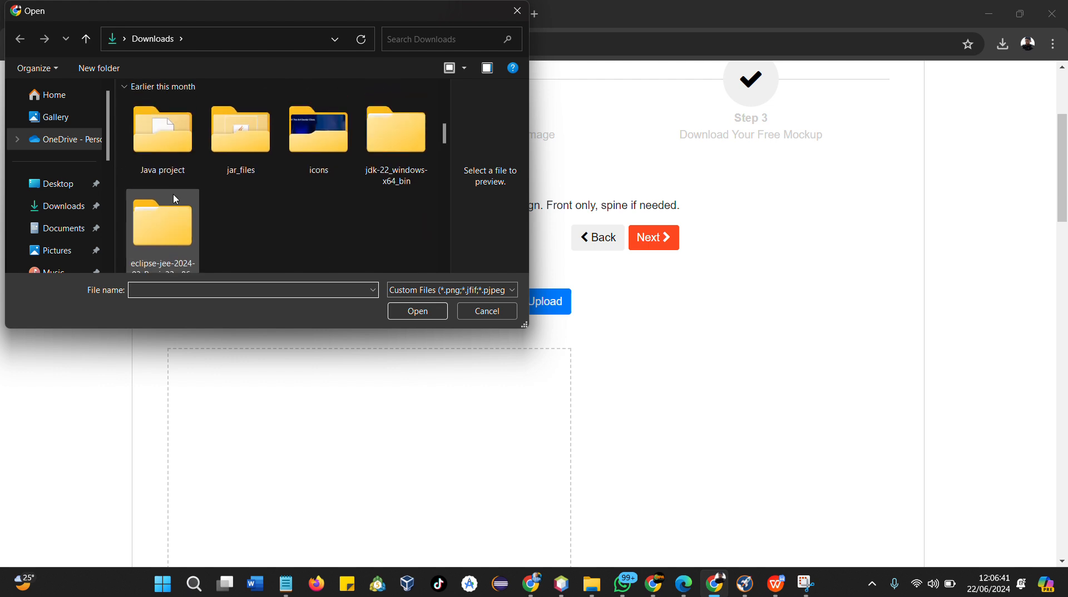
click(47, 209)
scroll(239, 189, down, 1)
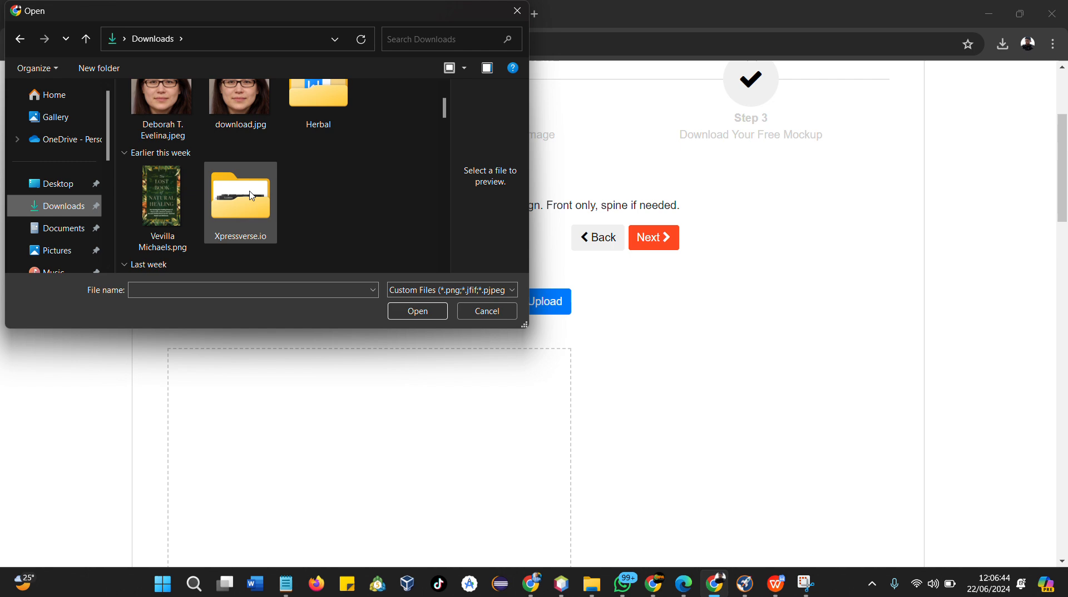
click(347, 108)
double_click(347, 109)
scroll(247, 183, down, 1)
scroll(247, 183, up, 1)
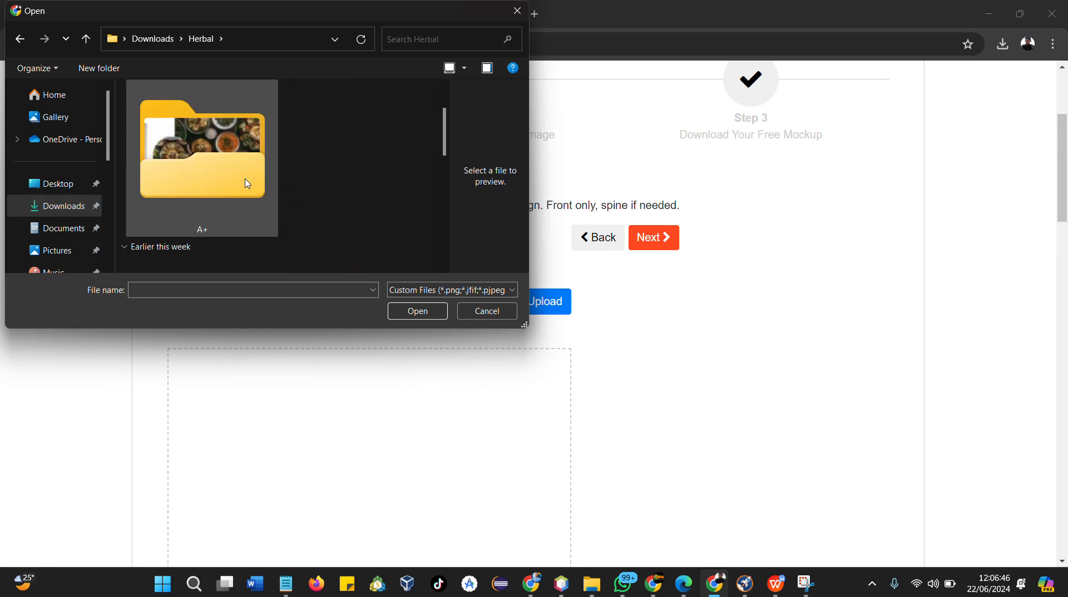
Select The Lost Book of Natural Remedies.jpg from the Herbal folder as the cover image
click(247, 184)
double_click(247, 183)
scroll(188, 199, down, 1)
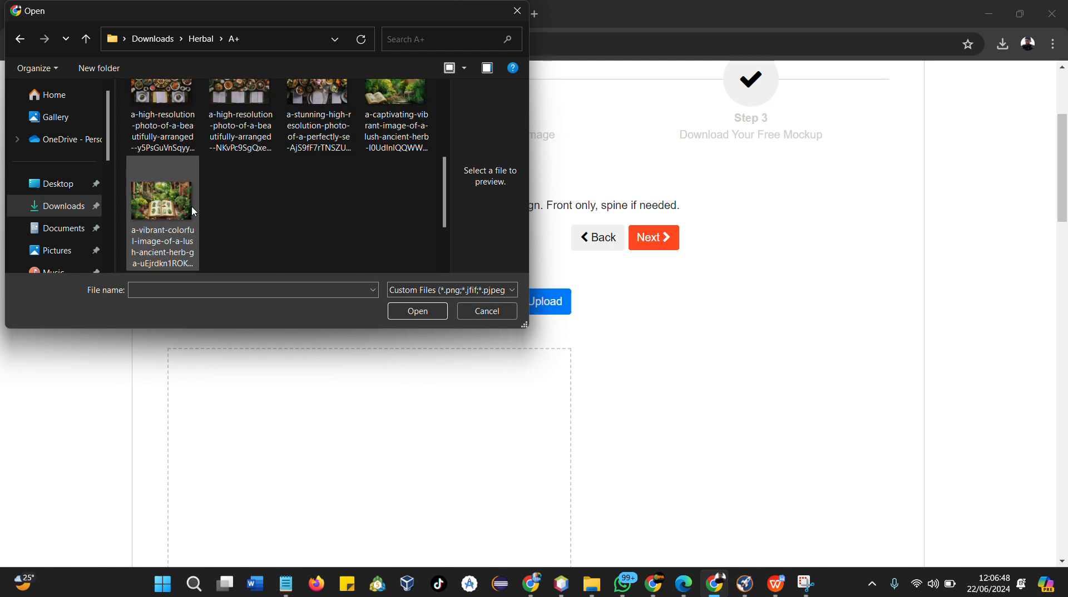
scroll(123, 170, up, 1)
click(19, 49)
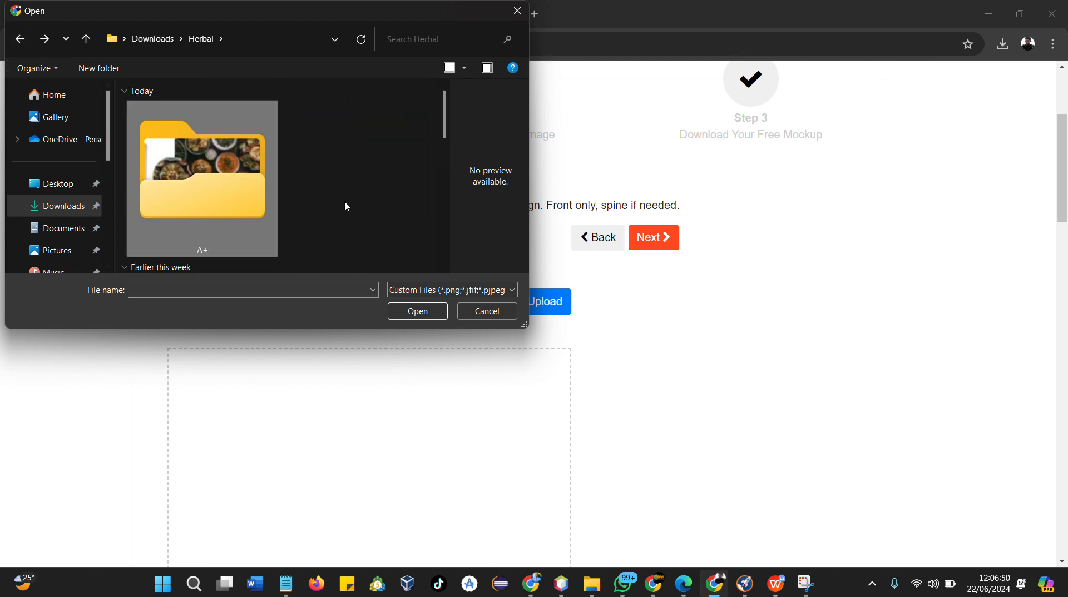
scroll(296, 230, down, 1)
scroll(295, 230, down, 2)
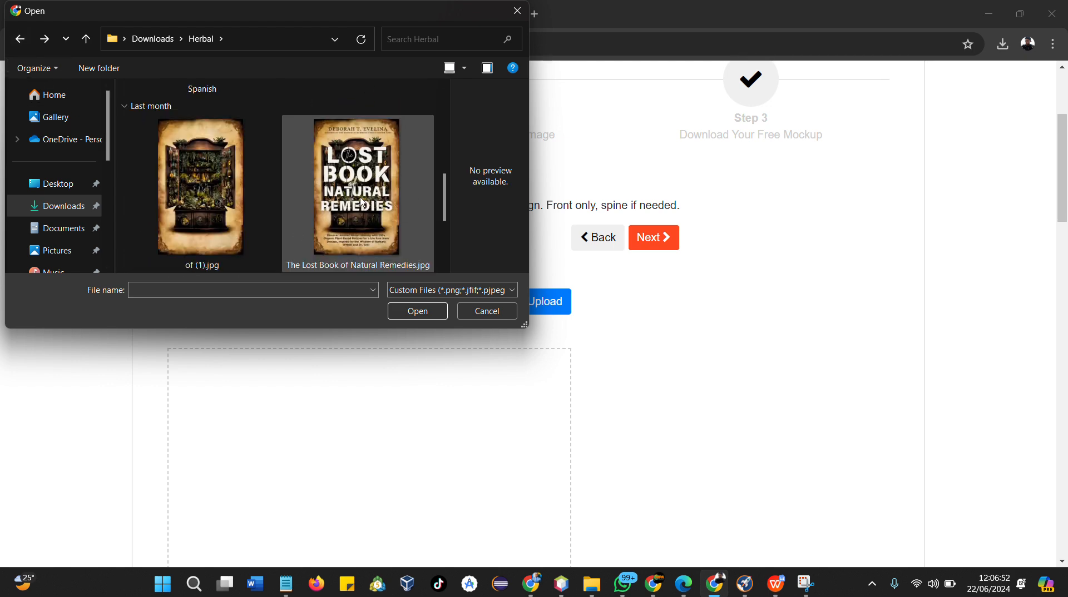
click(295, 230)
click(414, 316)
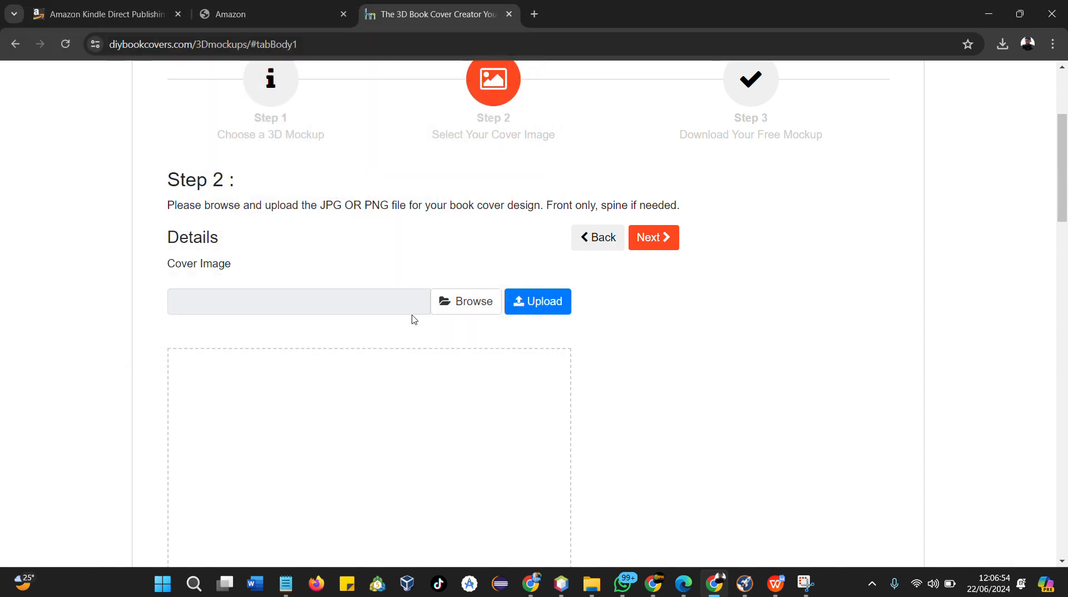
Upload the selected cover image to the mockup creator
click(544, 310)
scroll(543, 308, down, 5)
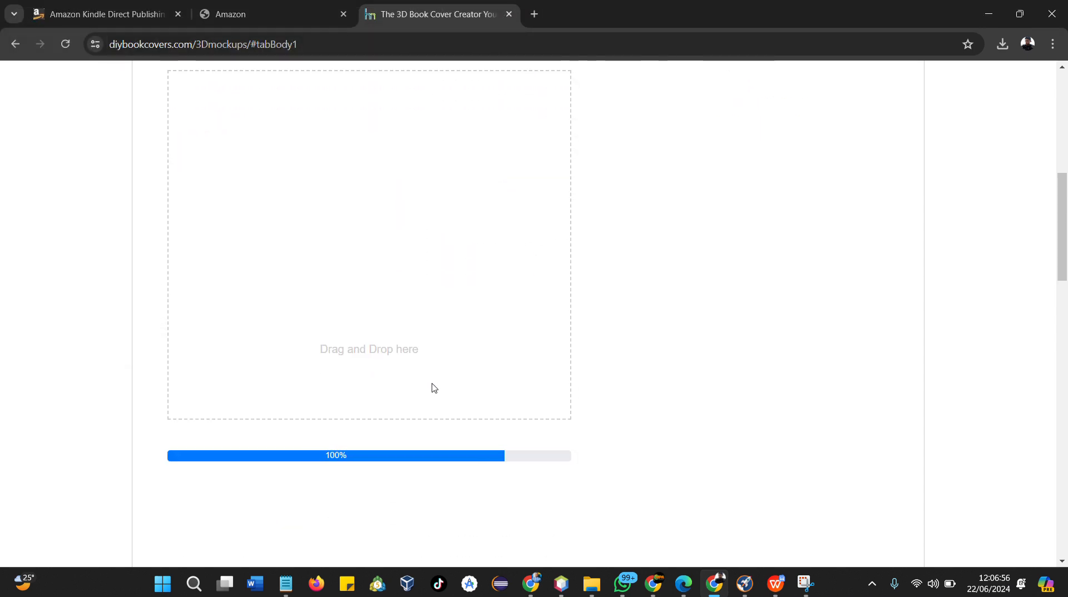
scroll(517, 350, up, 2)
scroll(517, 350, down, 4)
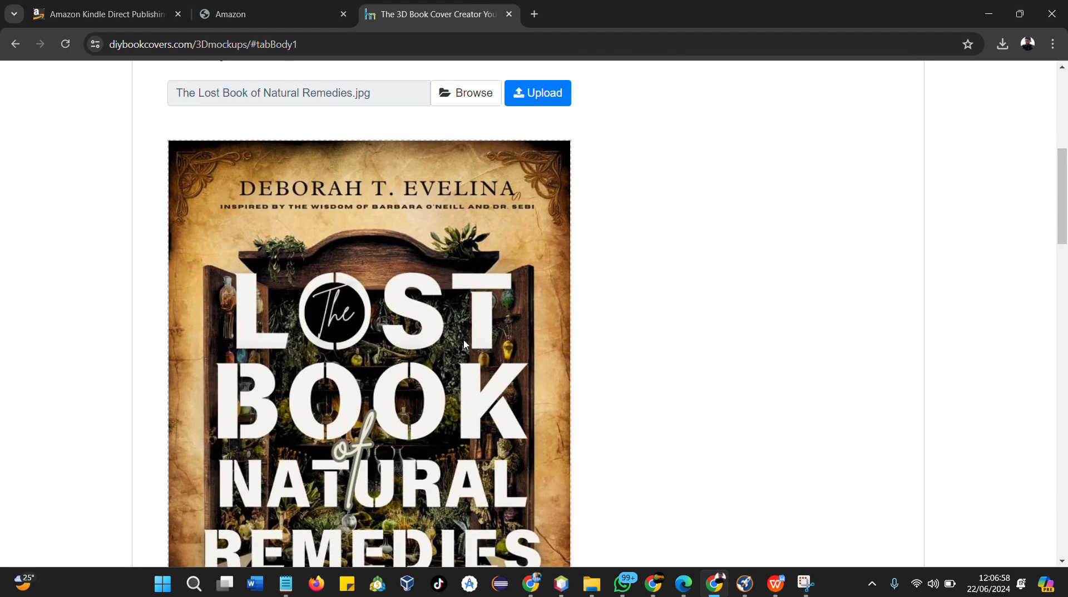
scroll(528, 383, down, 3)
scroll(719, 212, up, 10)
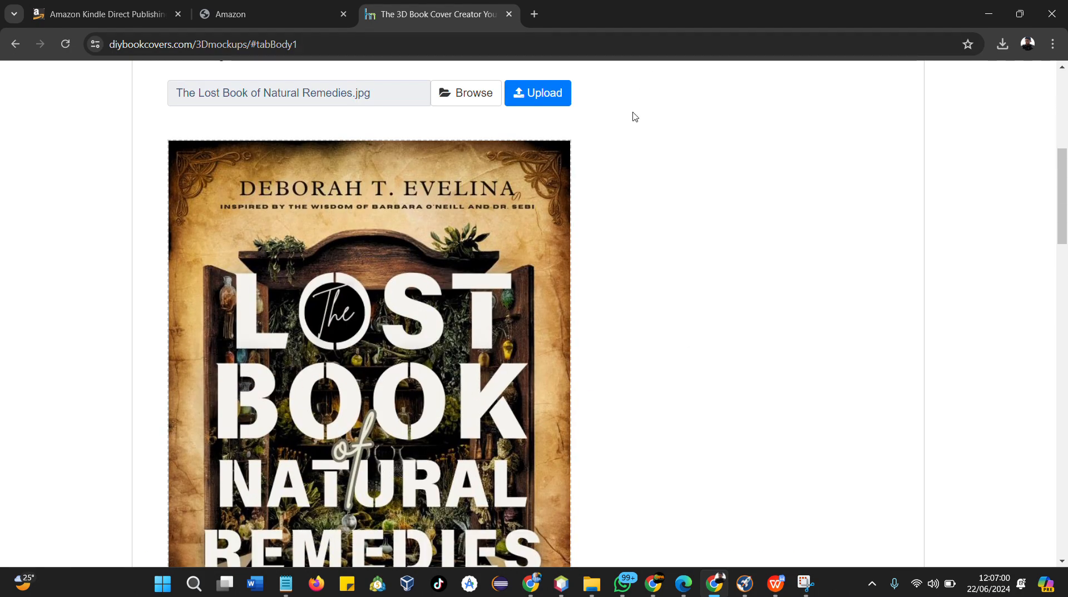
Continue to the download step and save the 3D mockup as a JPG
click(650, 307)
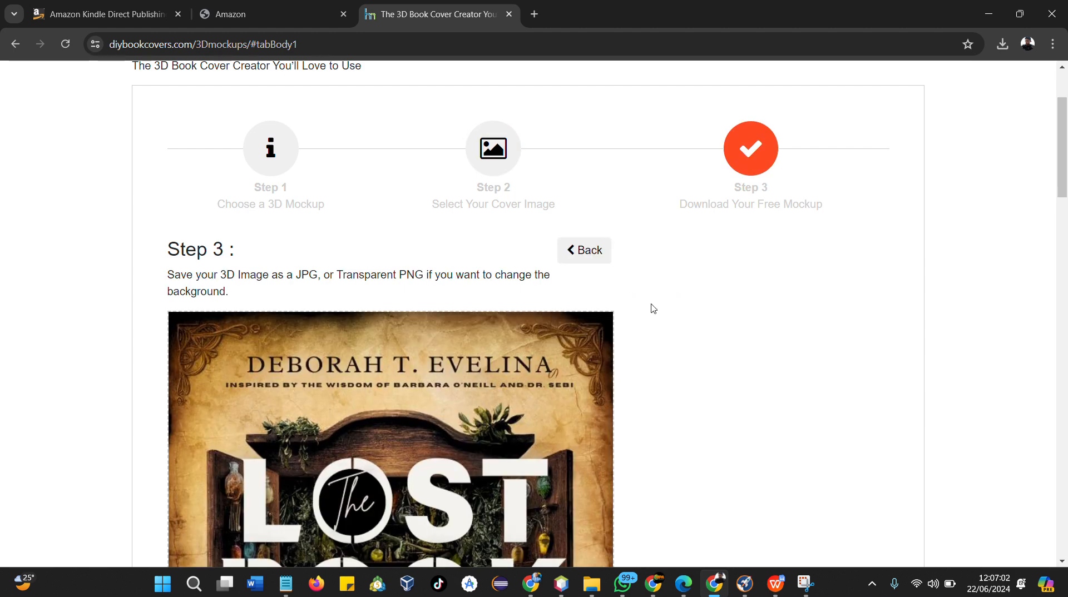
scroll(650, 308, down, 1)
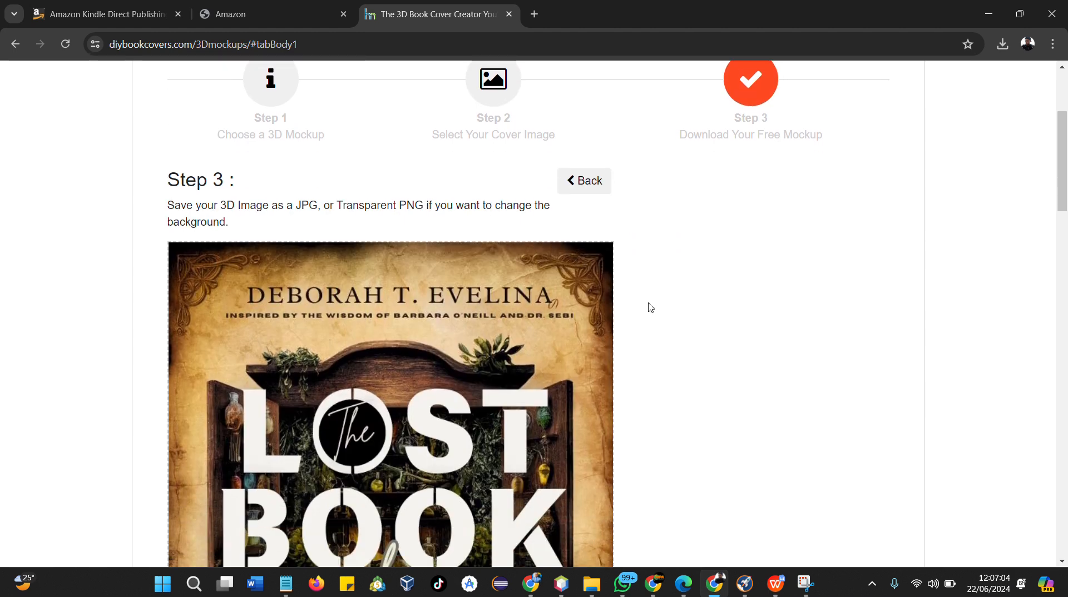
scroll(650, 308, down, 10)
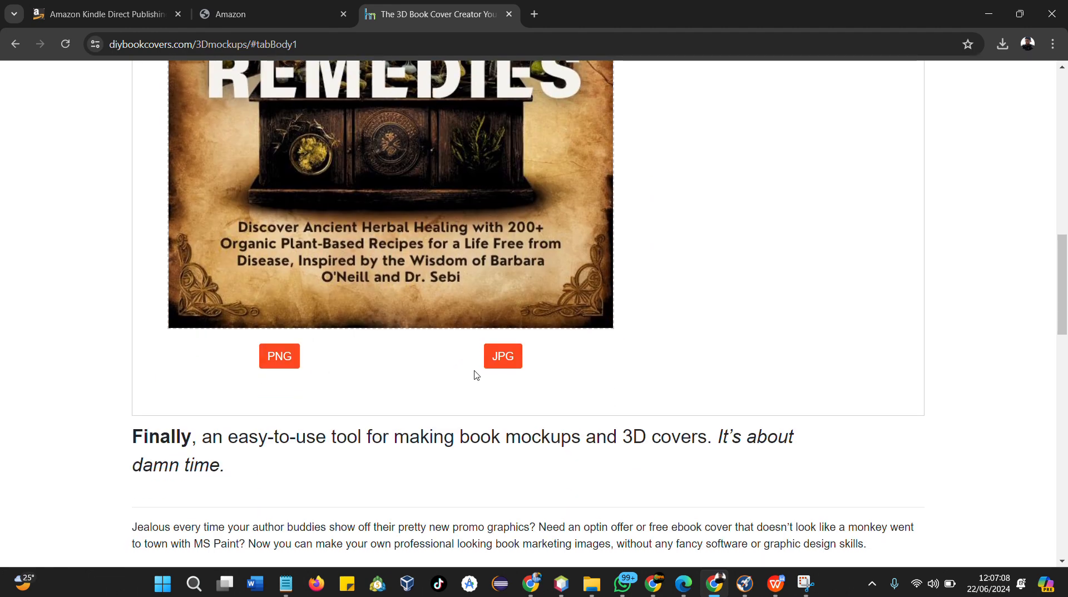
click(506, 361)
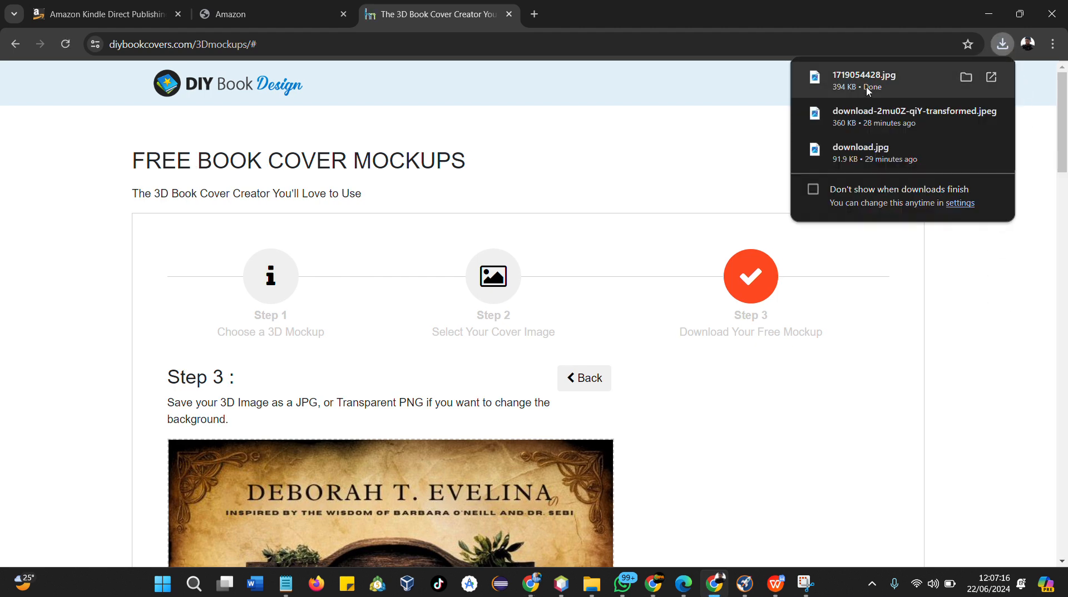
Show the downloaded mockup JPG in its Downloads folder in File Explorer
click(960, 80)
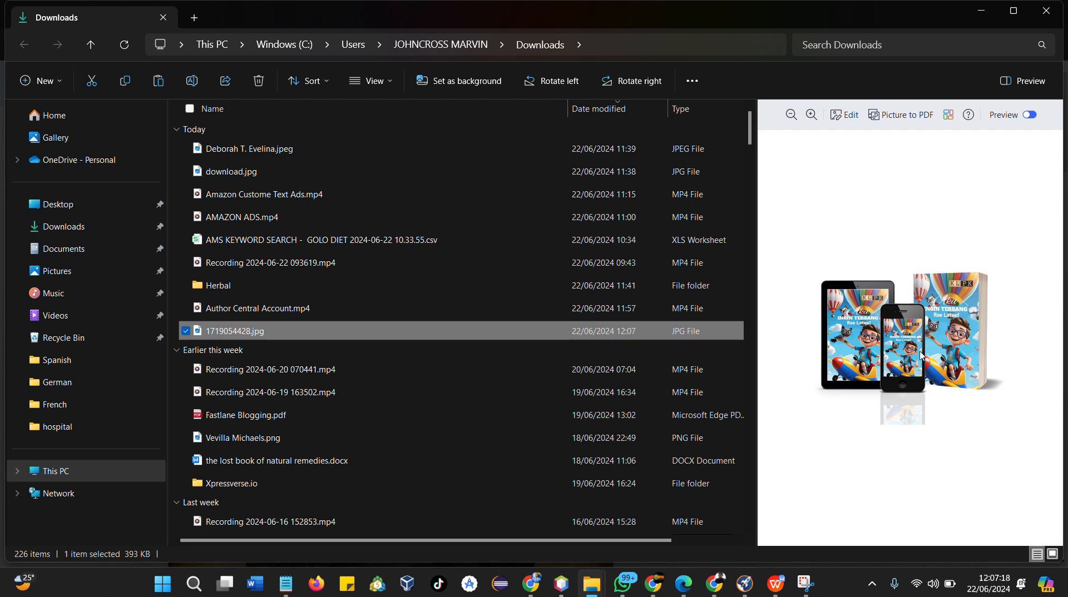
click(74, 231)
click(245, 245)
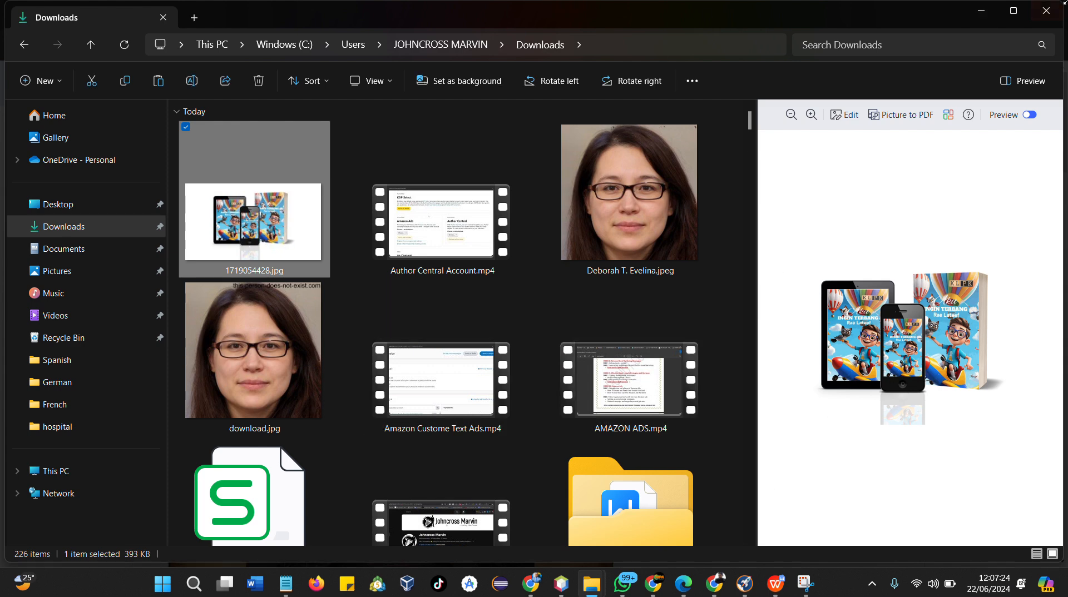
Return to the browser, download the mockup as a JPG again and open the downloads list
click(714, 590)
scroll(480, 397, down, 10)
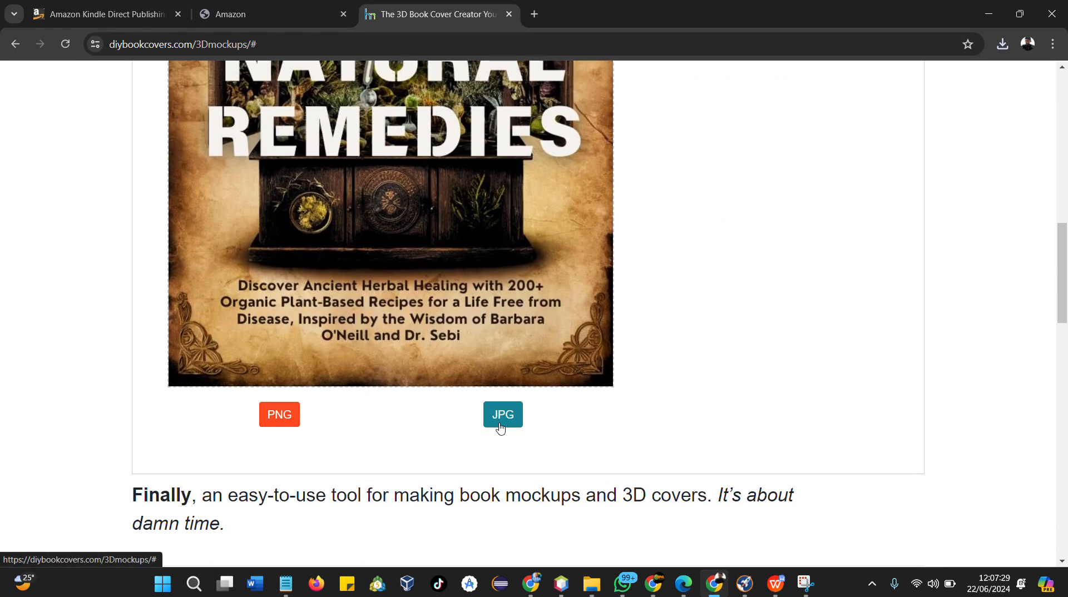
click(500, 416)
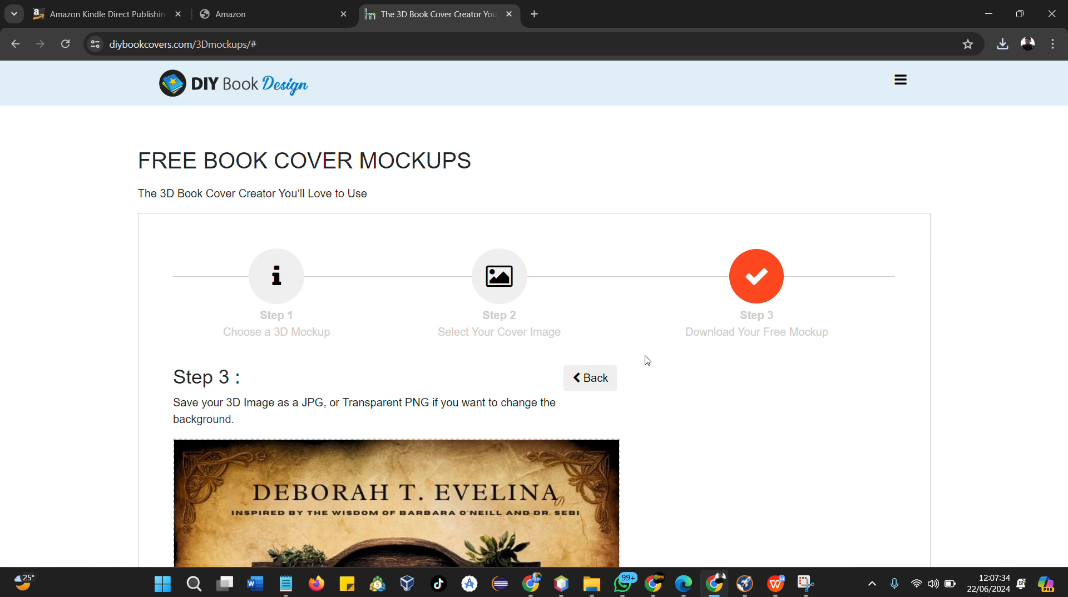
click(1002, 44)
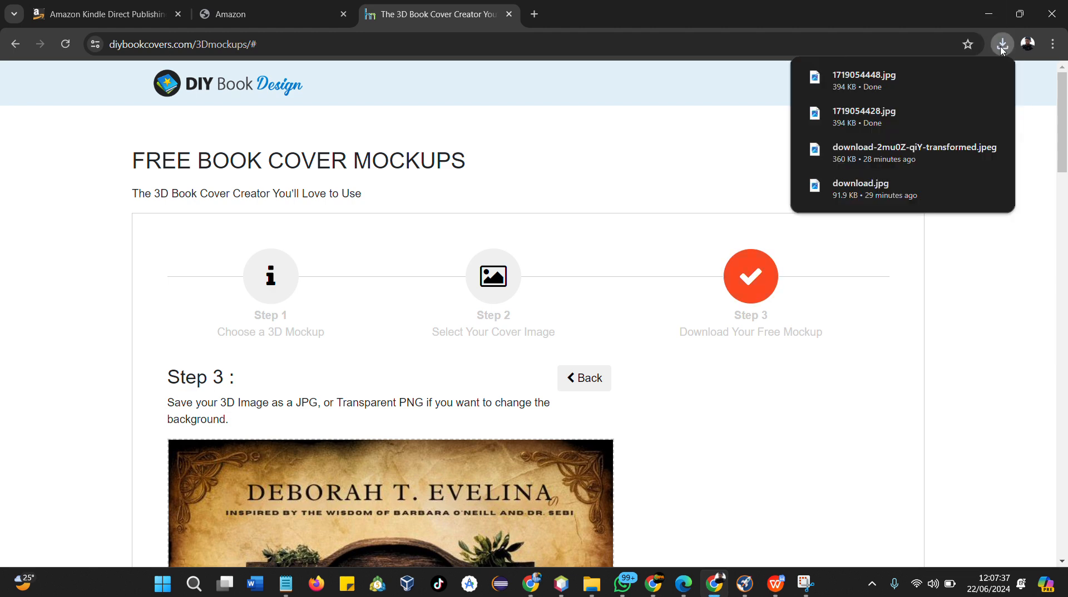
Preview the downloaded mockup JPG, close the viewer, and download the mockup again as a PNG
click(863, 76)
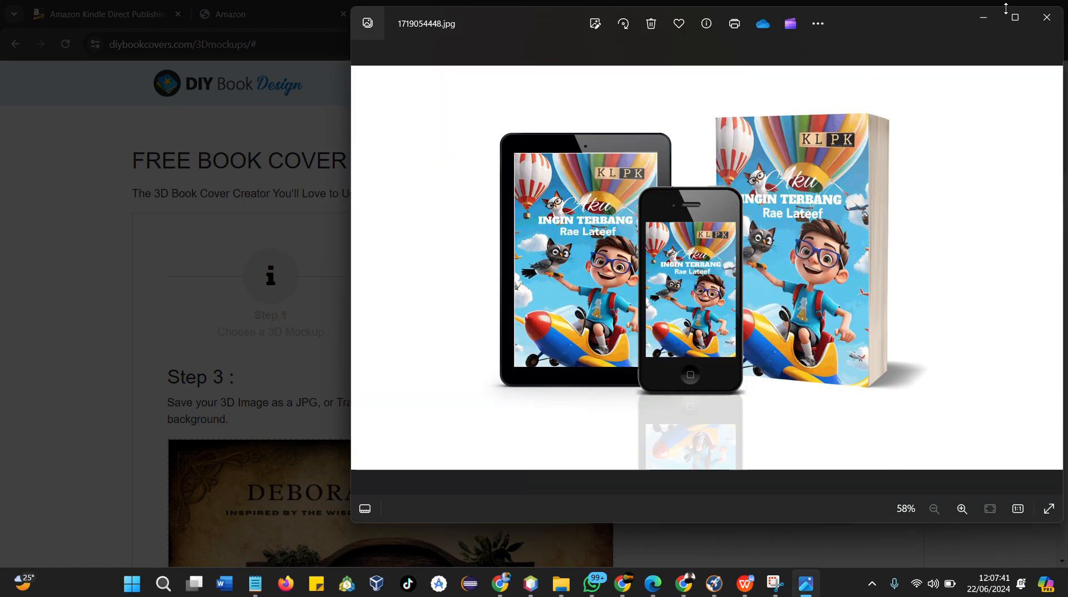
click(1046, 17)
scroll(668, 334, down, 3)
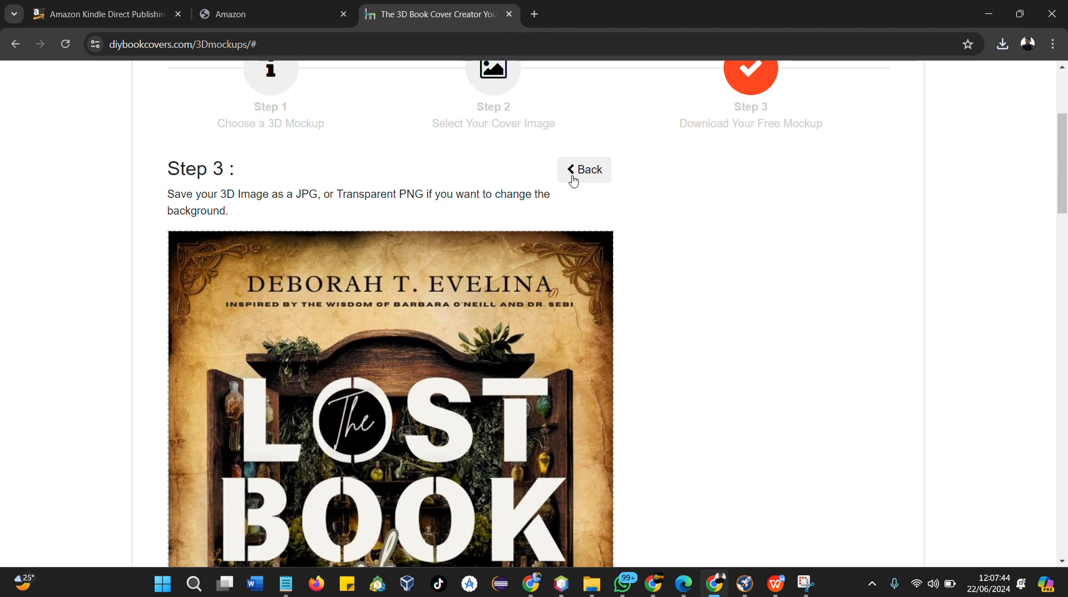
scroll(573, 194, down, 10)
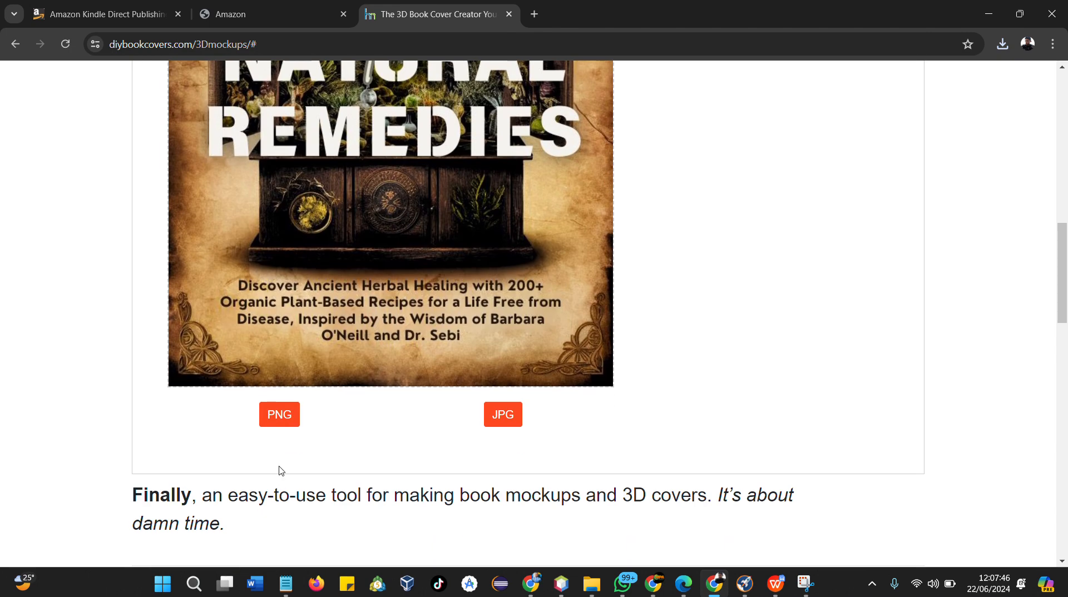
click(285, 415)
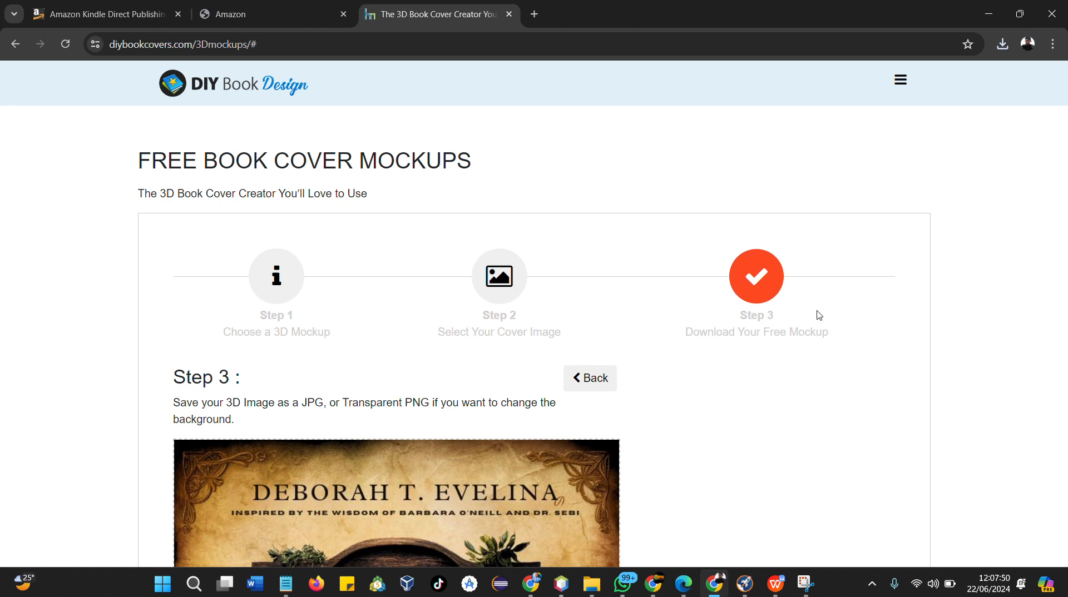
Open the Downloads folder from the browser and delete the three mockup files downloaded today
click(1001, 44)
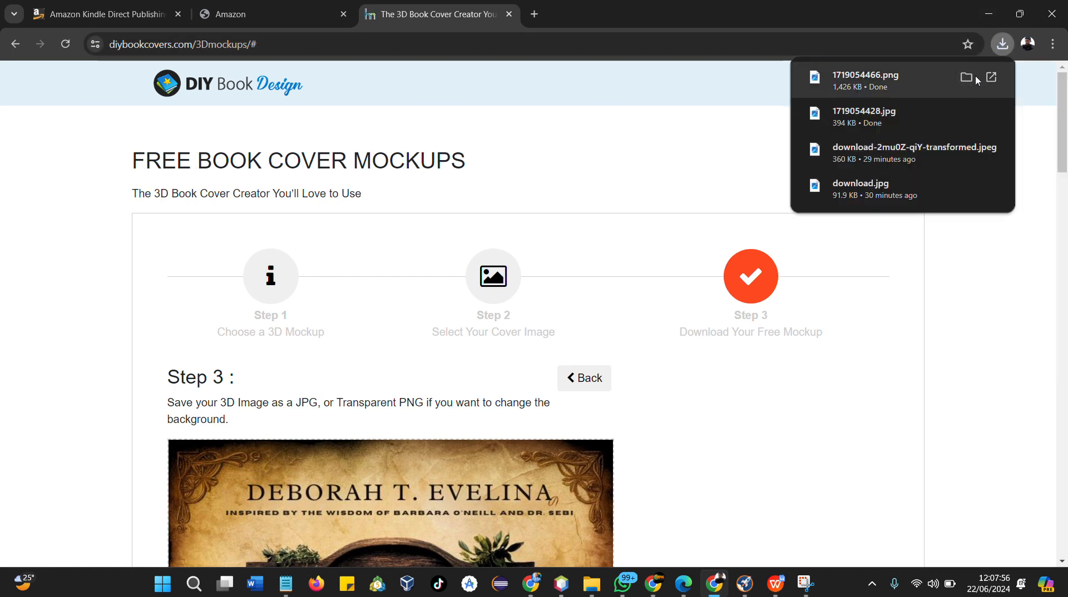
click(968, 77)
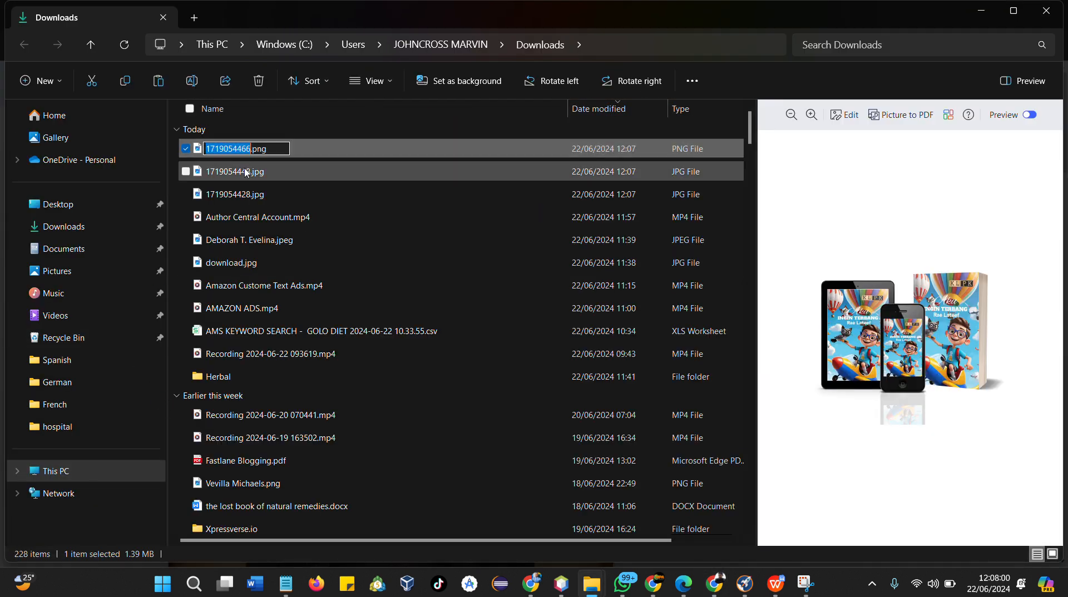
click(247, 174)
click(250, 193)
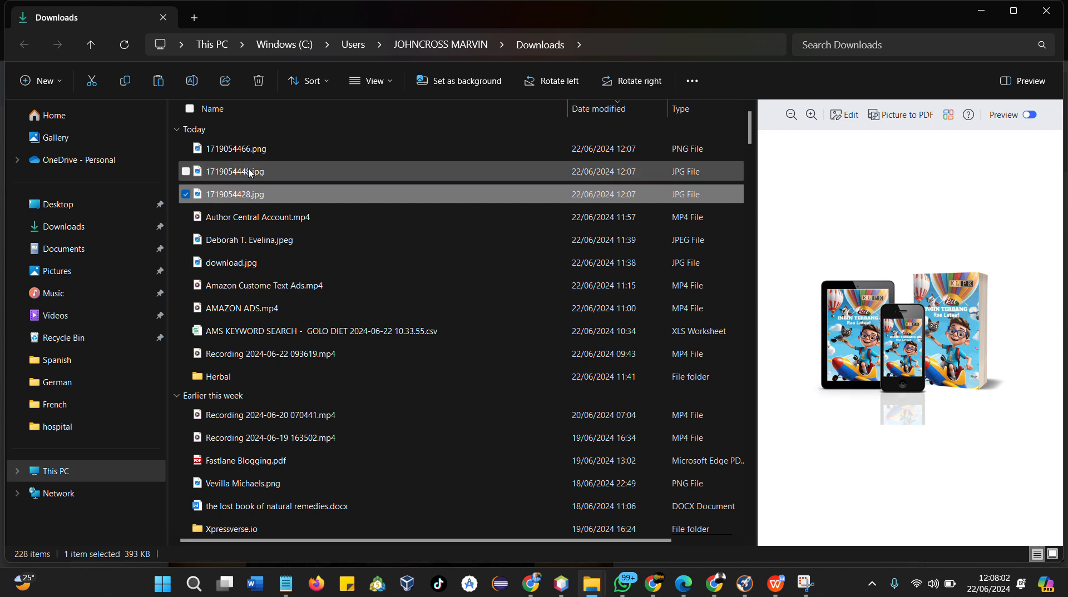
click(249, 170)
click(242, 198)
click(192, 172)
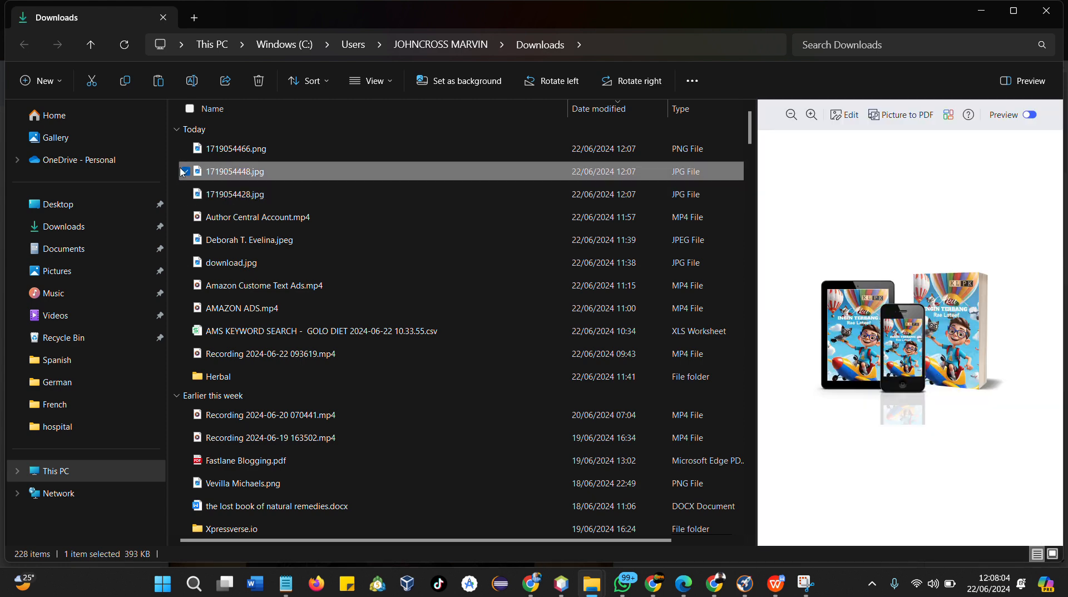
click(186, 148)
click(184, 190)
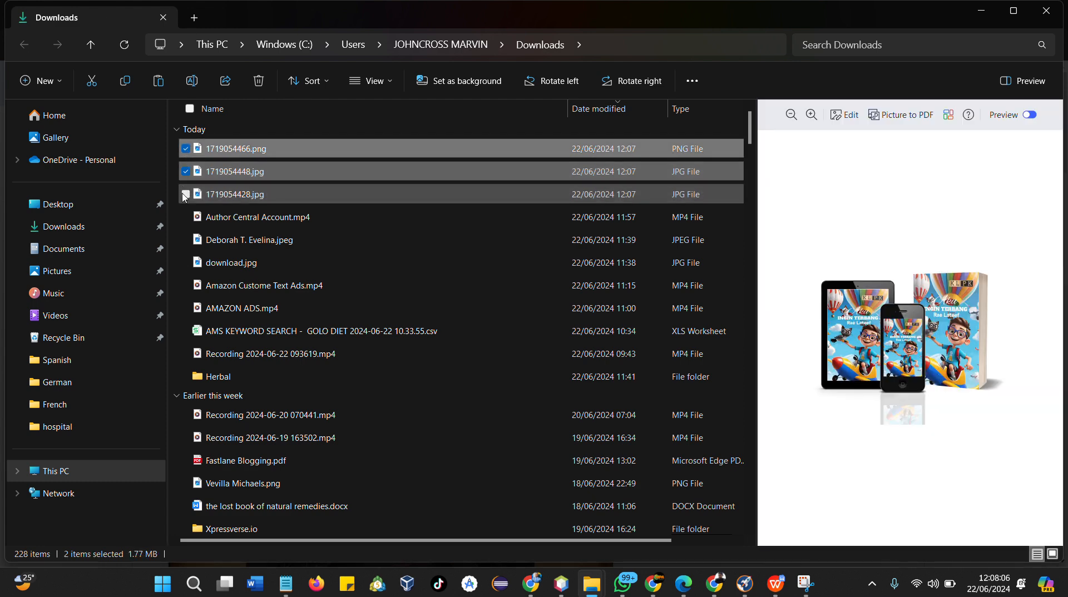
click(259, 82)
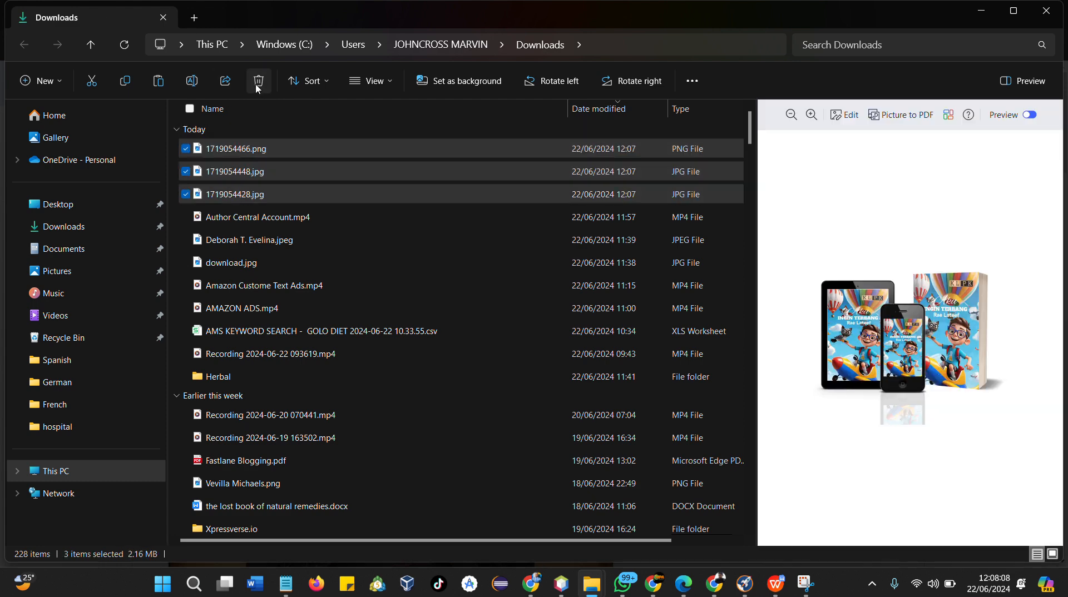
click(983, 12)
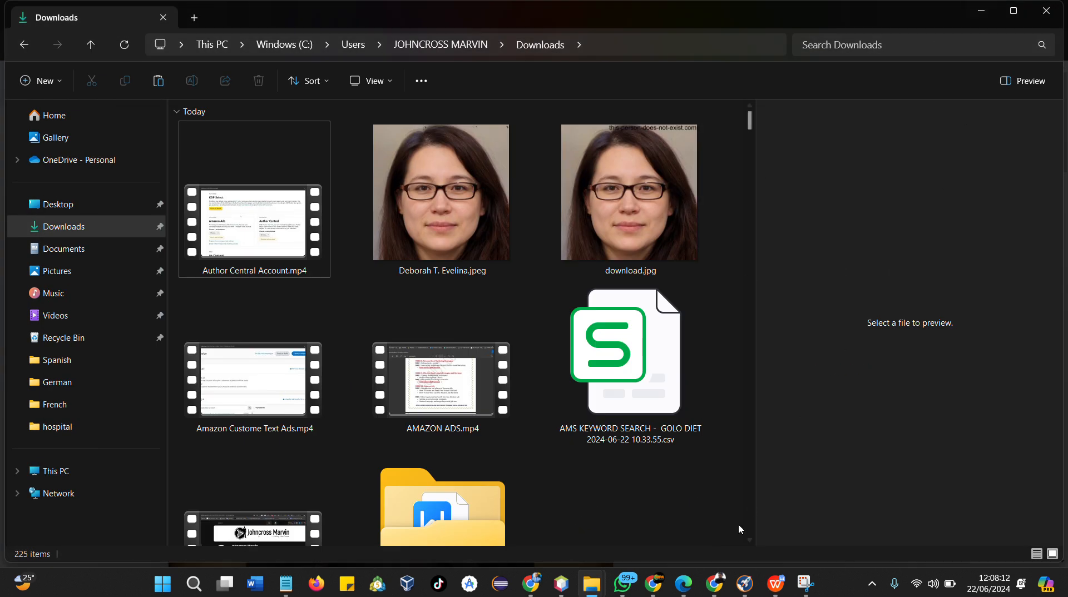
Return to the browser, reload the mockup creator, pick the book, tablet and phone mockup template and continue
click(714, 583)
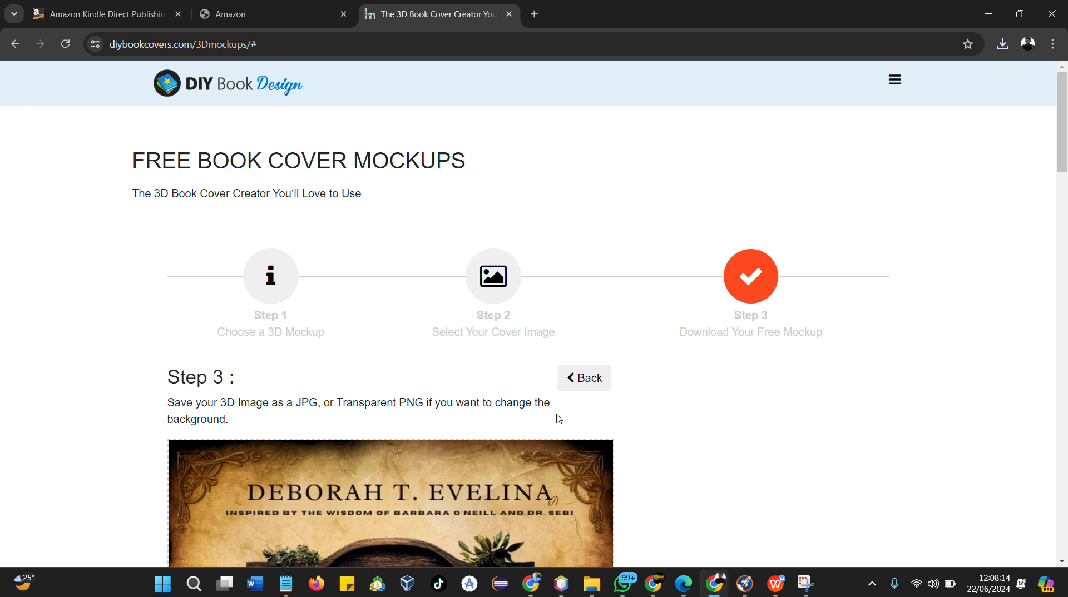
click(65, 44)
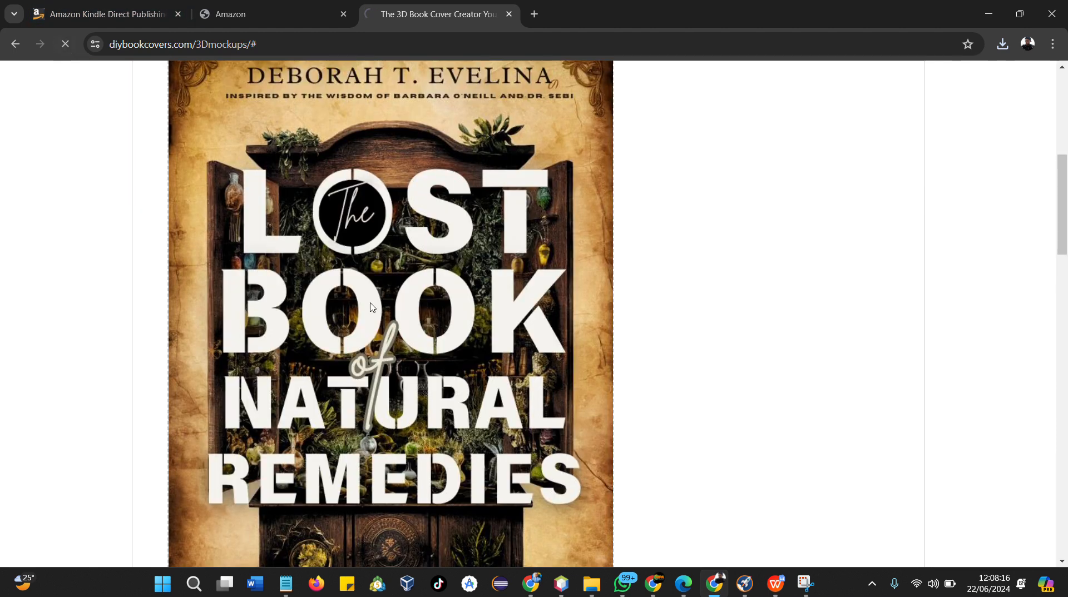
scroll(799, 144, down, 3)
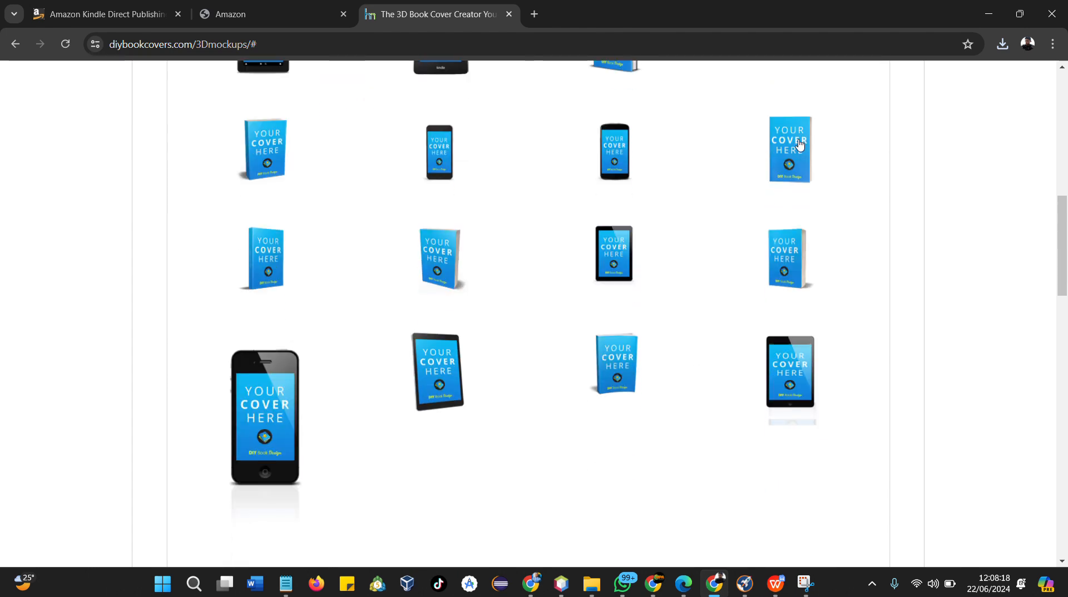
scroll(799, 145, up, 5)
click(713, 204)
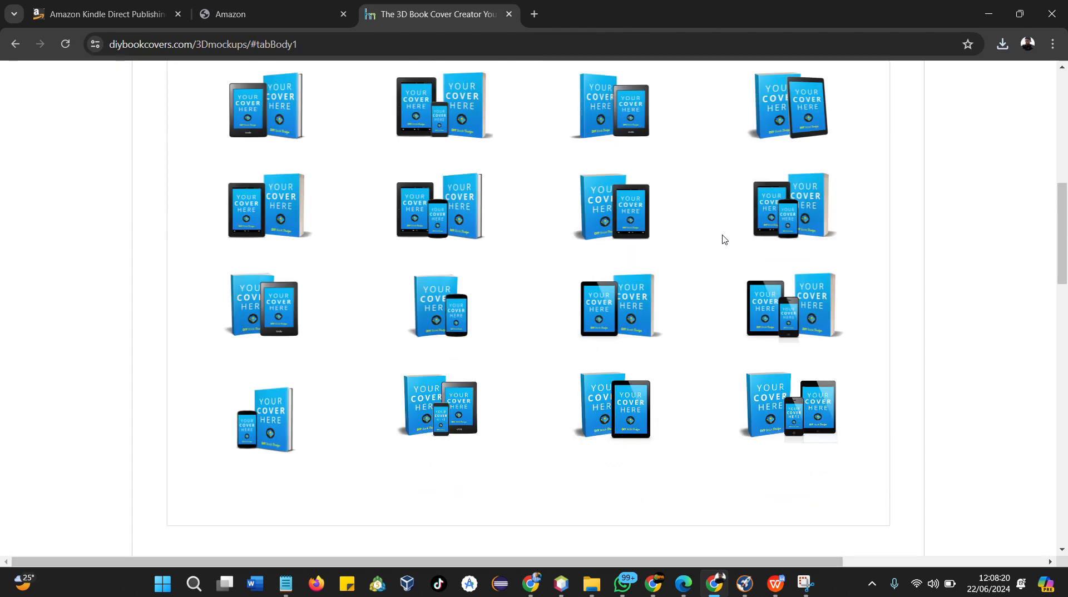
scroll(726, 245, down, 2)
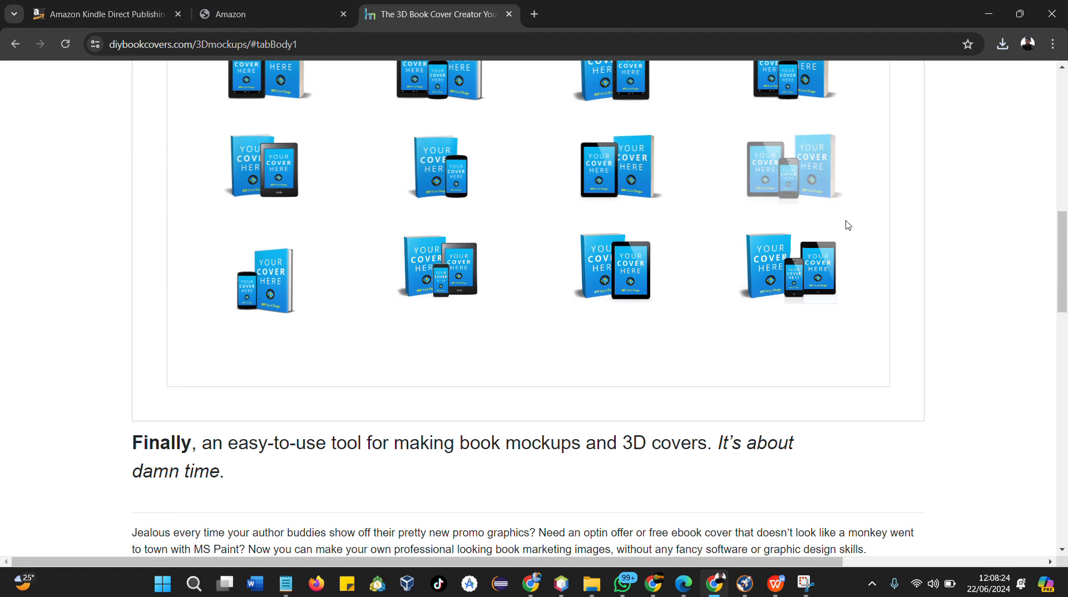
scroll(848, 225, up, 10)
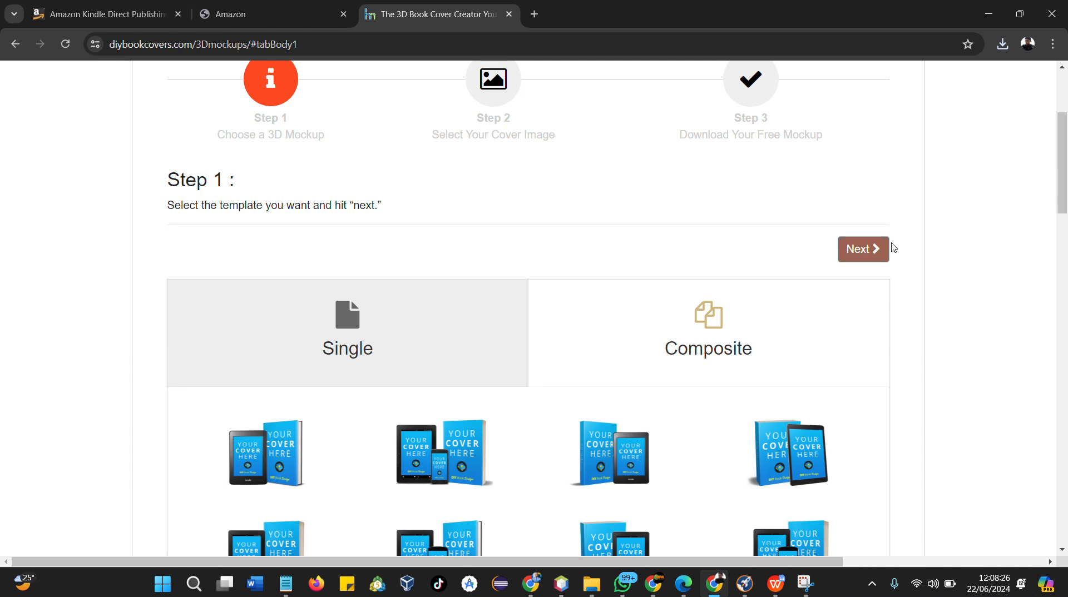
click(886, 249)
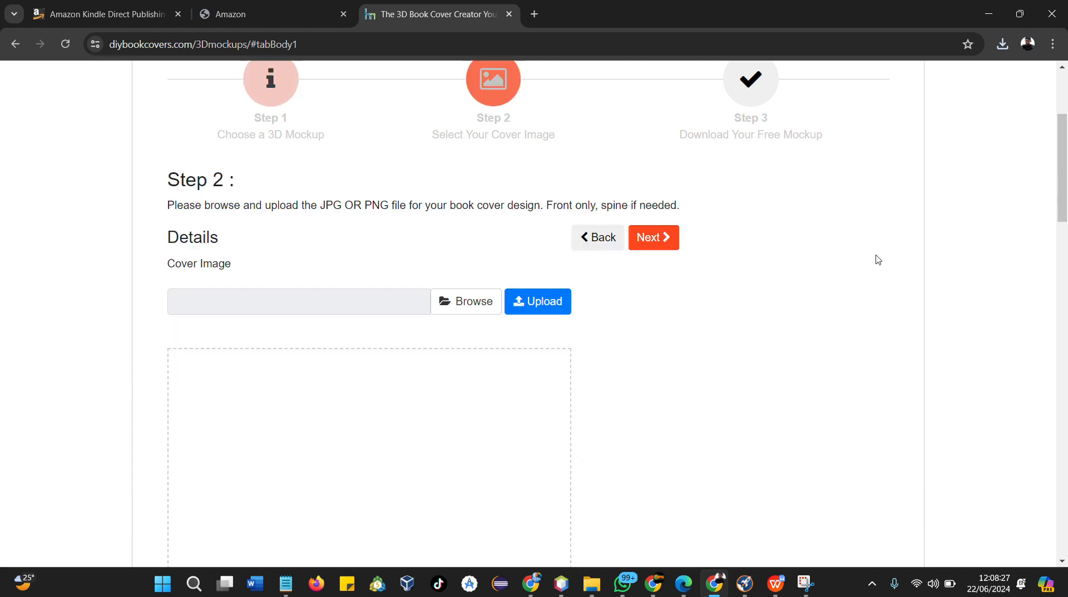
Browse to of.jpg in the Herbal folder and upload it as the cover image
click(452, 303)
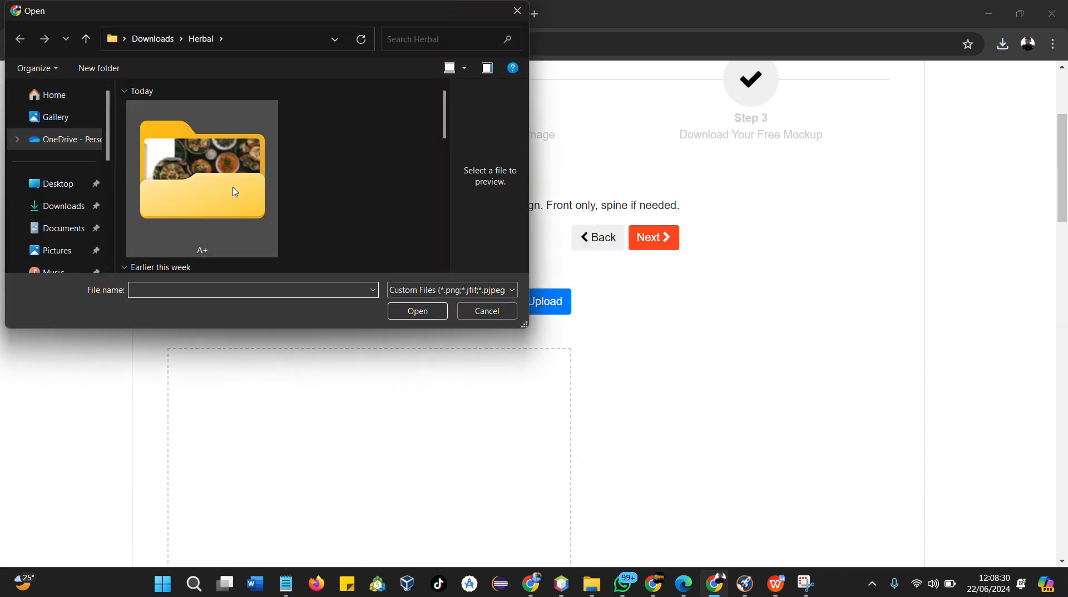
scroll(236, 192, down, 6)
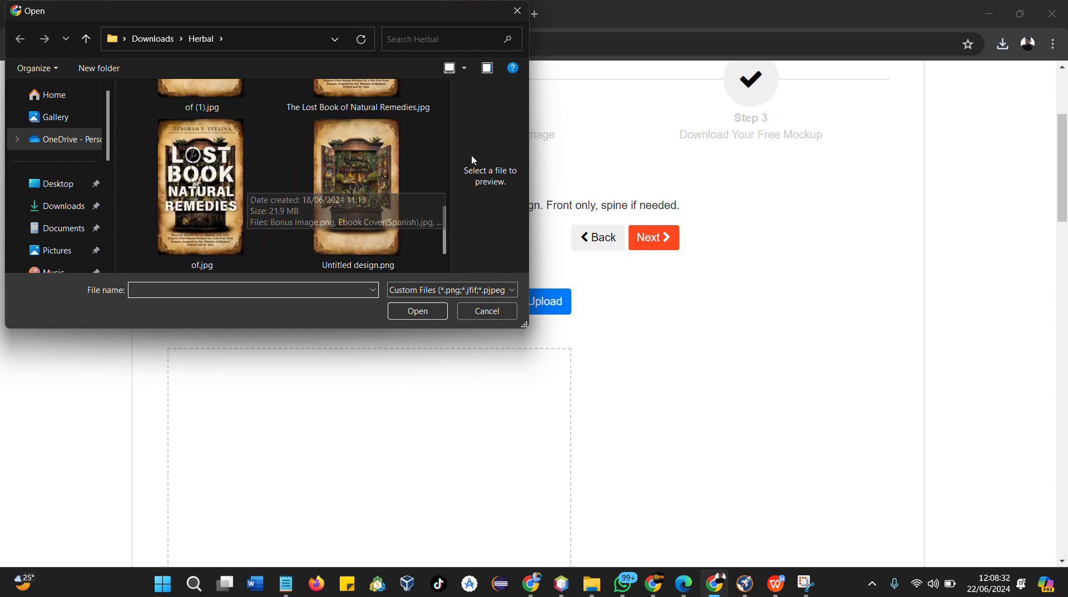
click(248, 170)
click(427, 312)
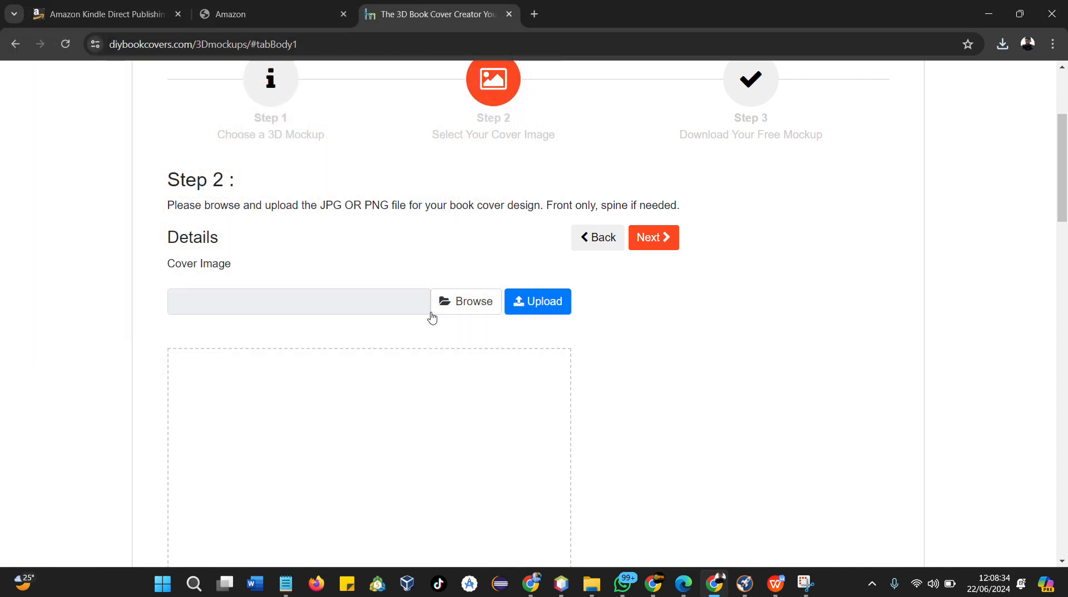
click(535, 301)
Proceed to the download step and save the new 3D mockup as a JPG
scroll(536, 307, down, 3)
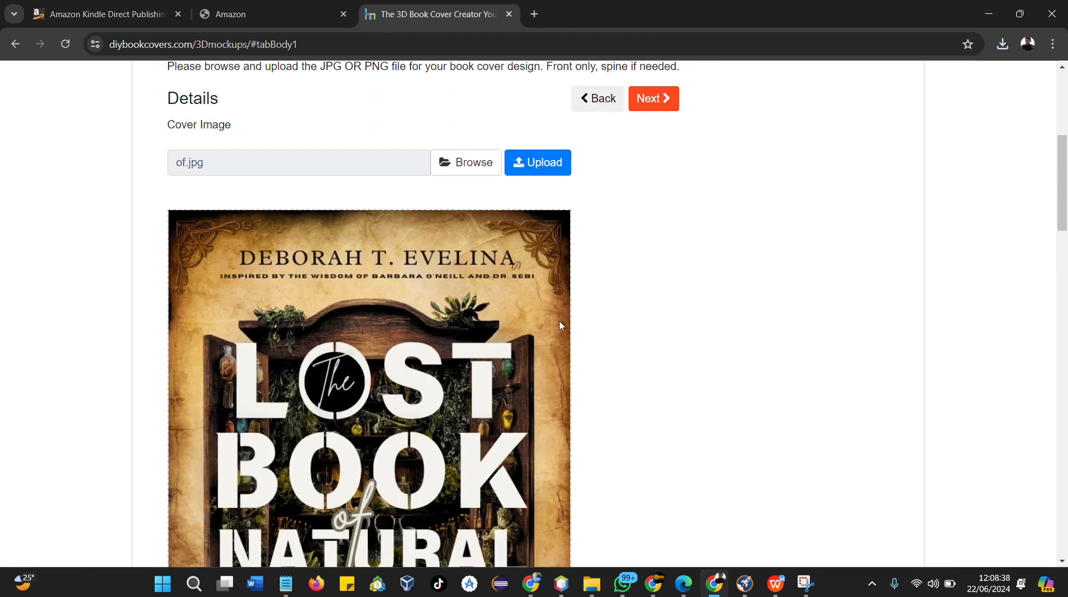
scroll(567, 339, down, 4)
scroll(573, 345, up, 4)
scroll(573, 345, up, 4)
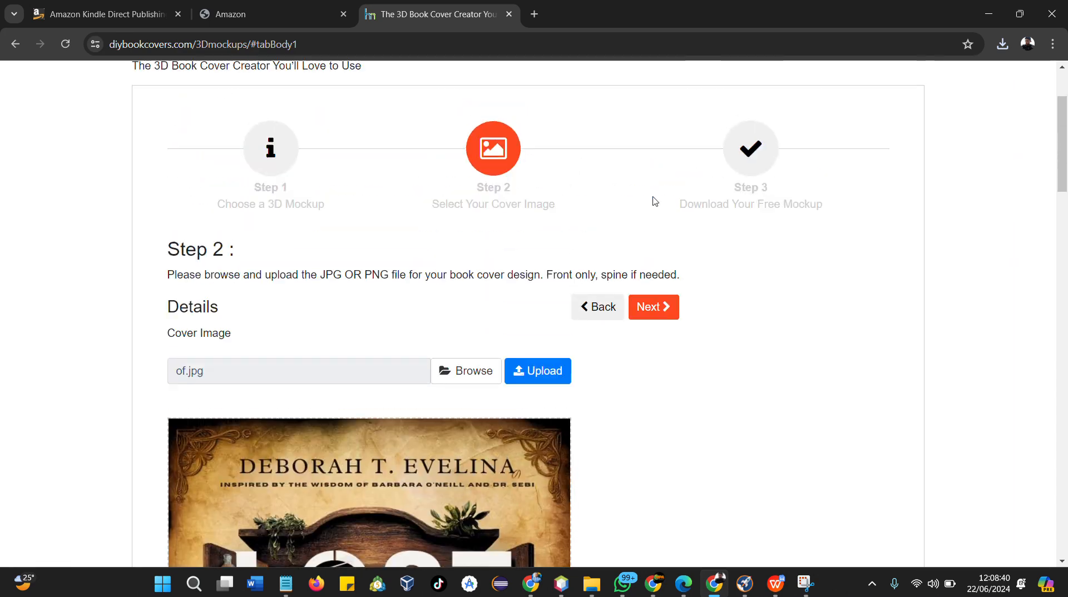
click(651, 313)
scroll(654, 316, down, 10)
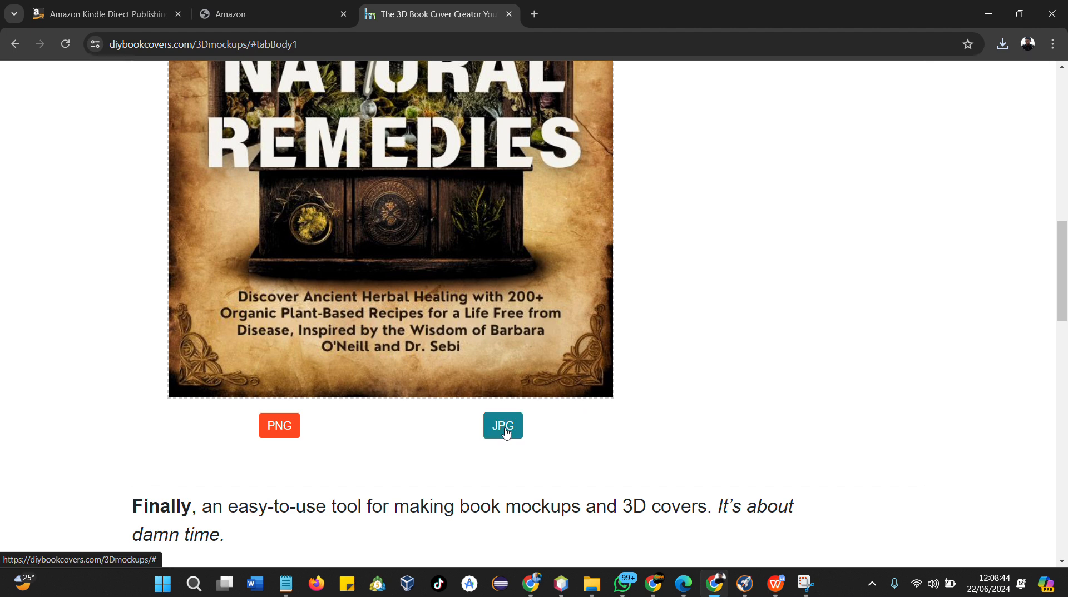
click(503, 431)
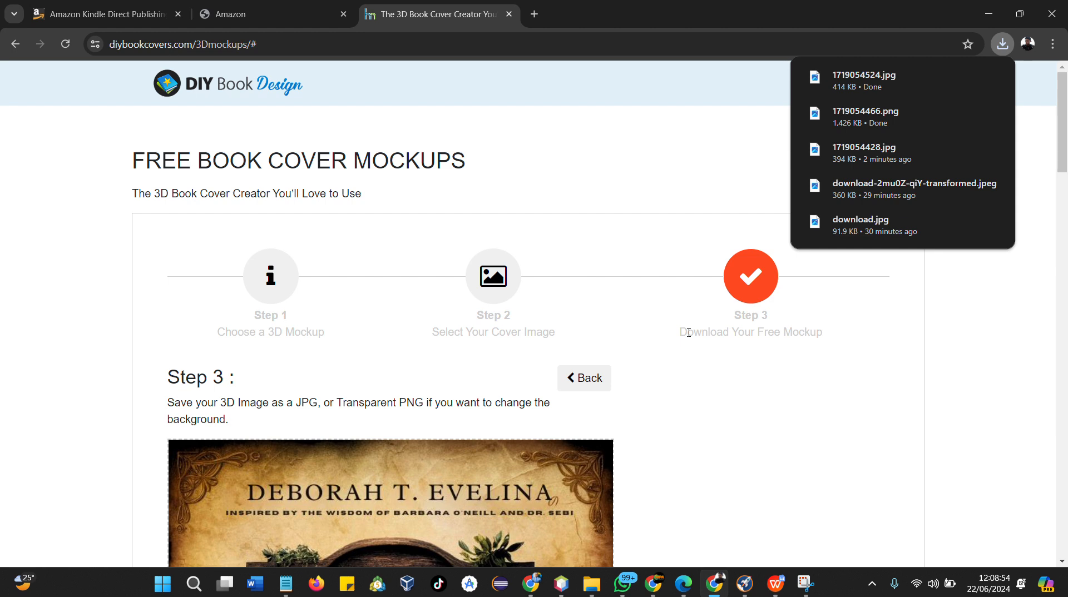
Preview the newly downloaded mockup JPG, then switch to the Amazon A+ Content tab
click(852, 85)
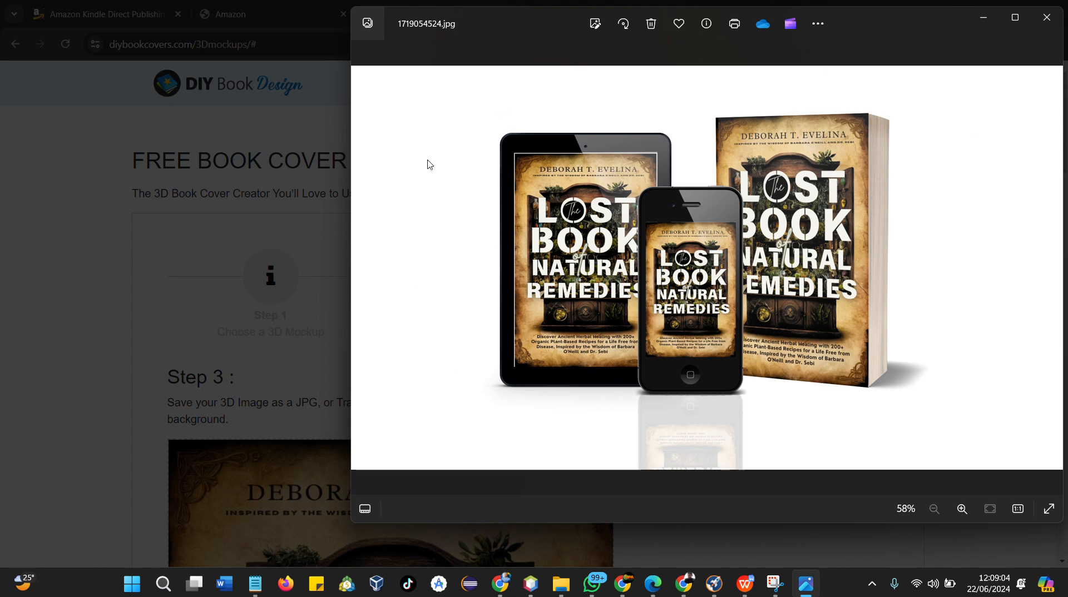
click(148, 217)
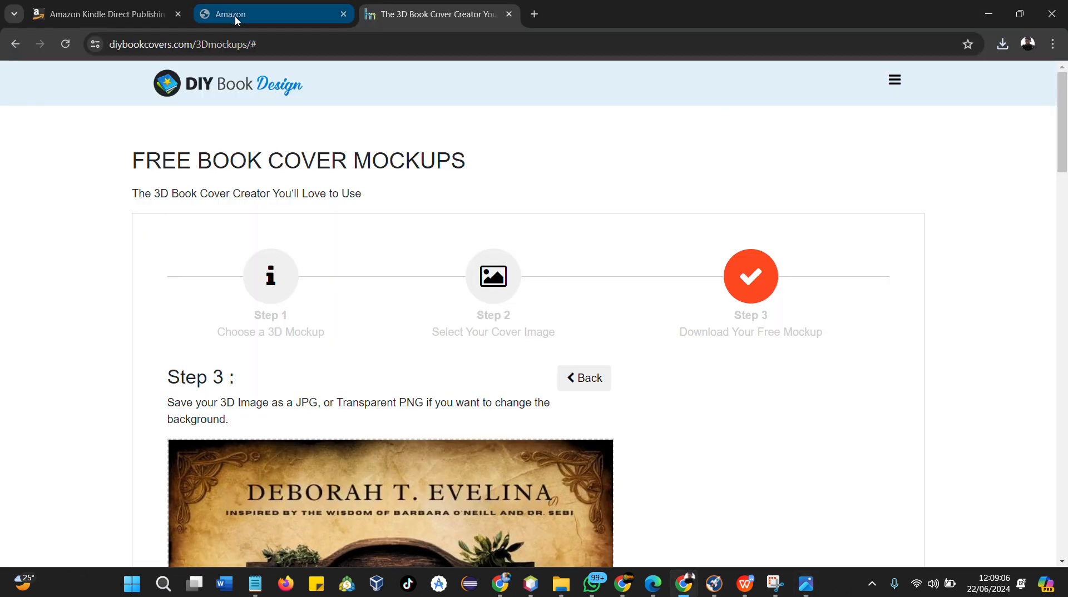
click(269, 16)
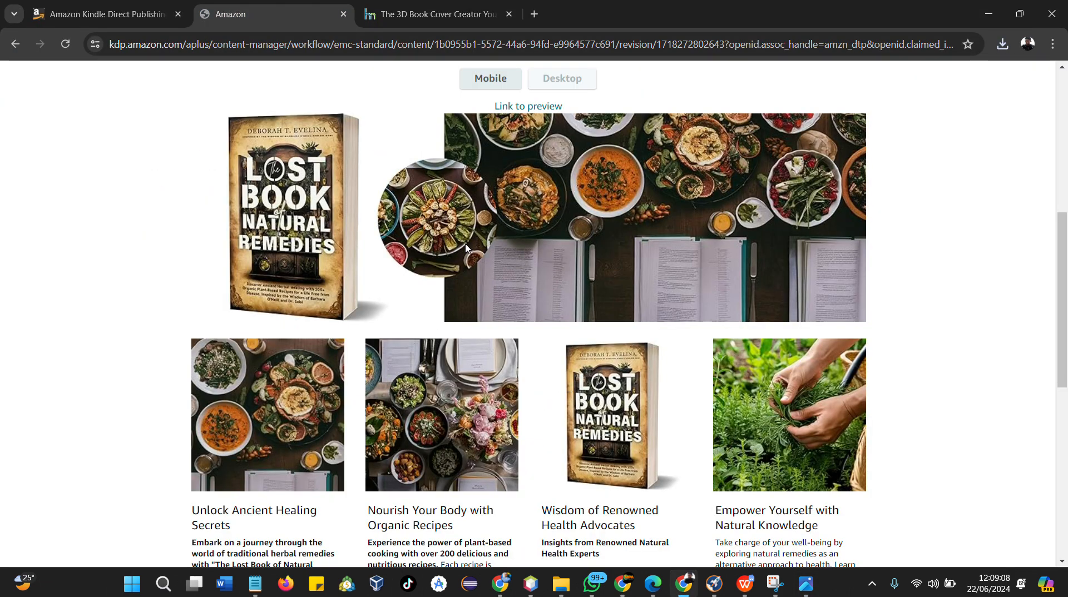
Scroll through the submitted A+ Content modules to review their images and text
scroll(466, 249, up, 2)
scroll(478, 261, down, 4)
scroll(495, 280, up, 2)
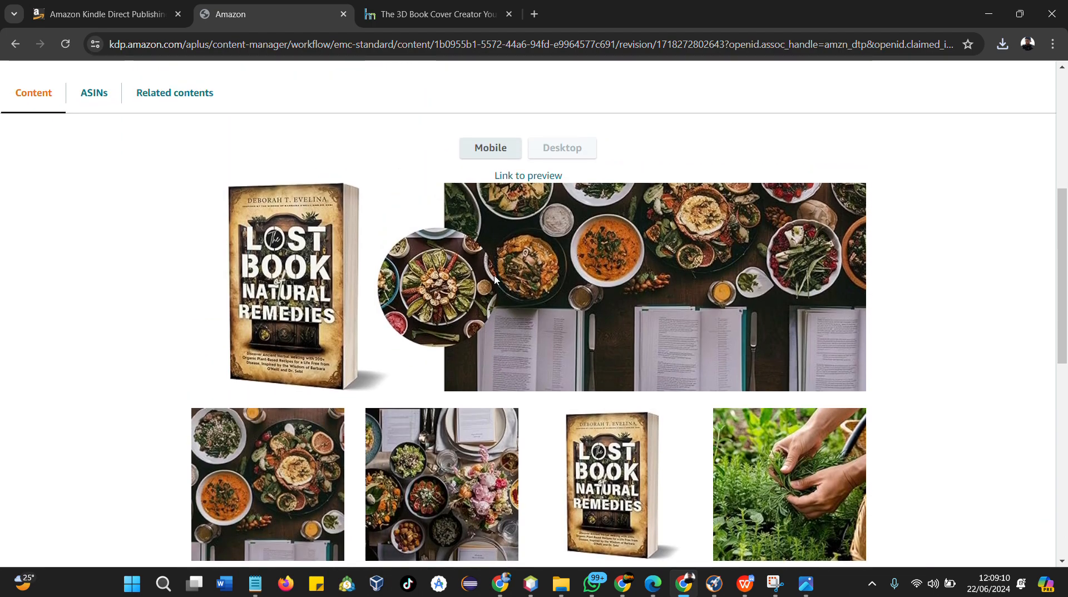
scroll(441, 528, up, 3)
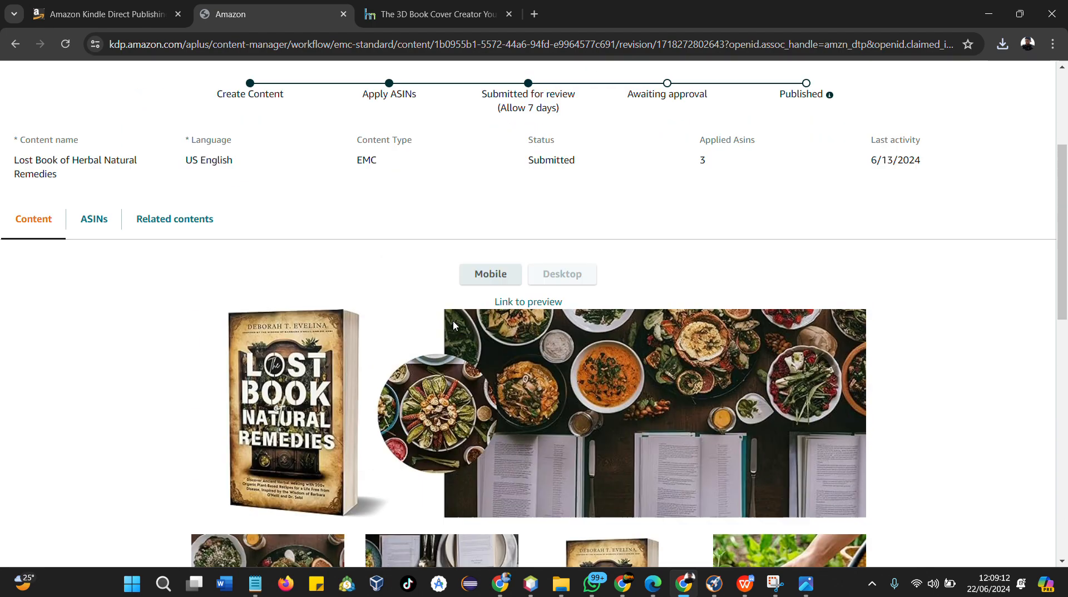
scroll(524, 364, down, 8)
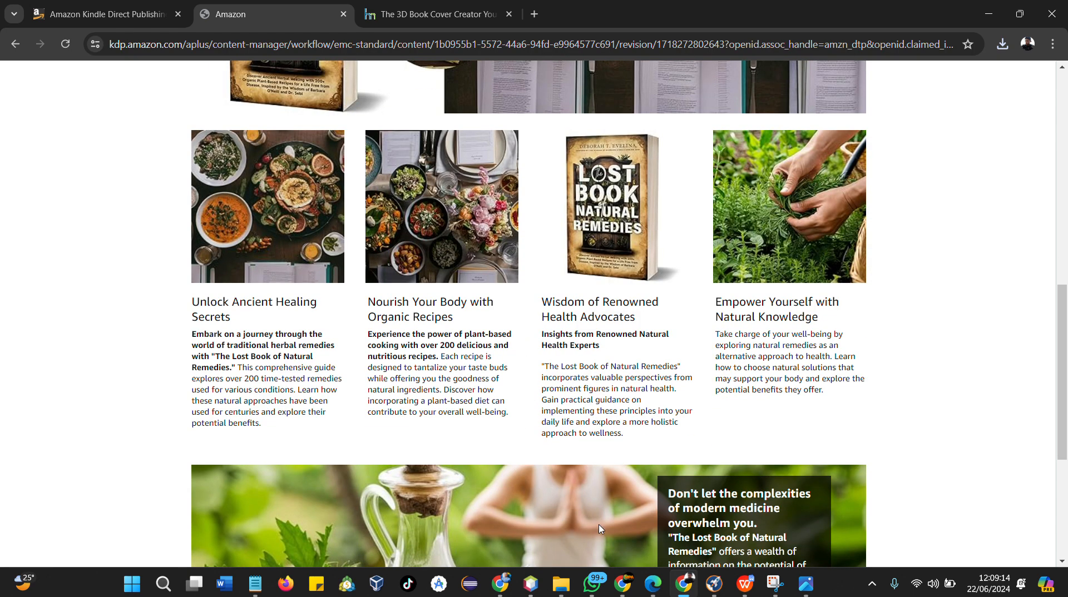
scroll(600, 528, down, 2)
scroll(518, 393, up, 4)
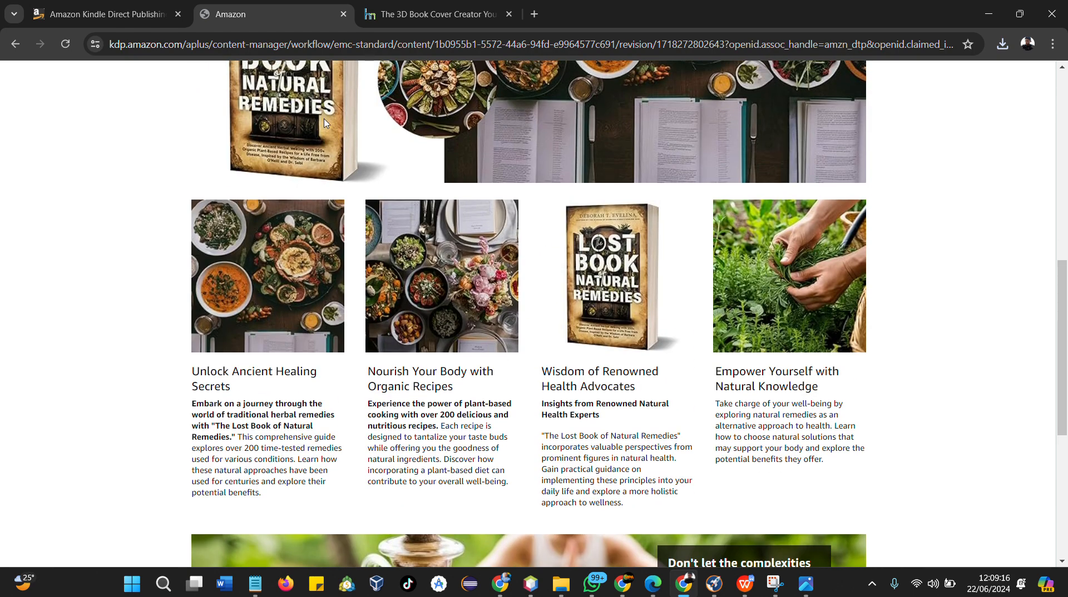
scroll(489, 489, down, 2)
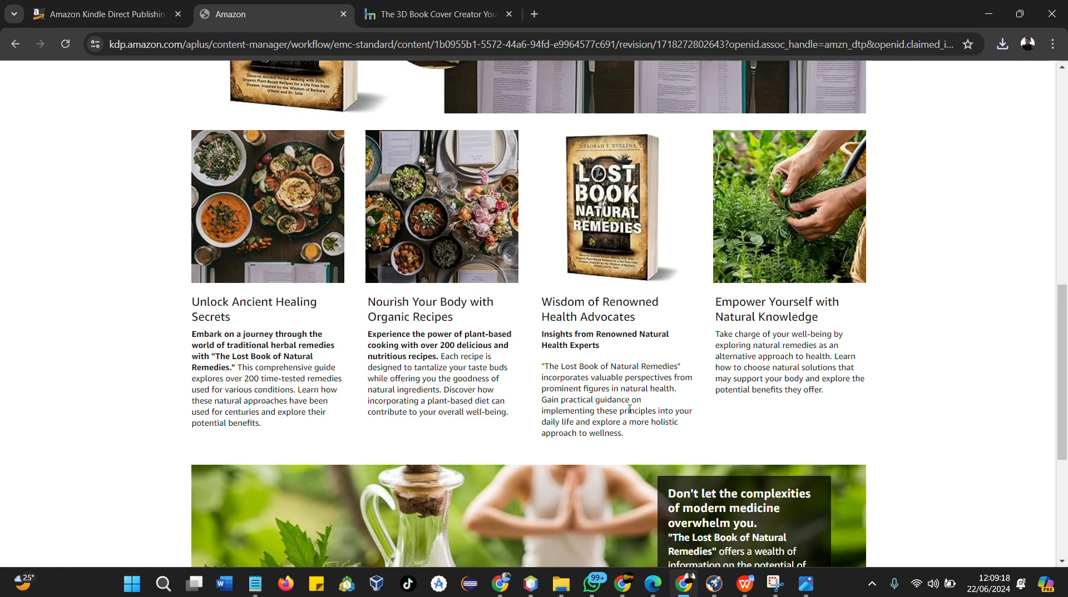
scroll(630, 410, up, 2)
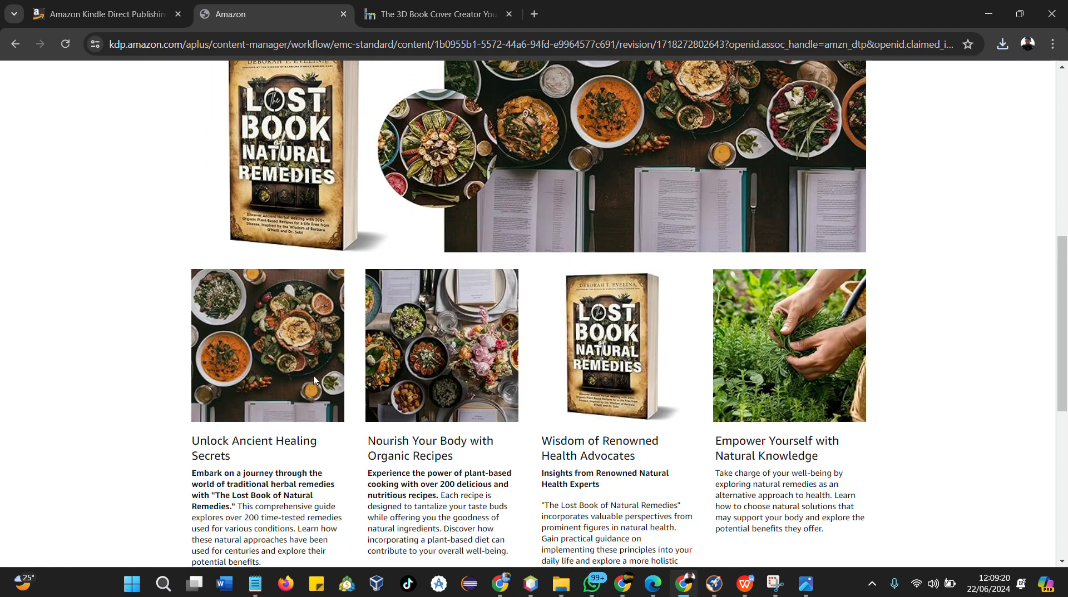
scroll(497, 381, down, 5)
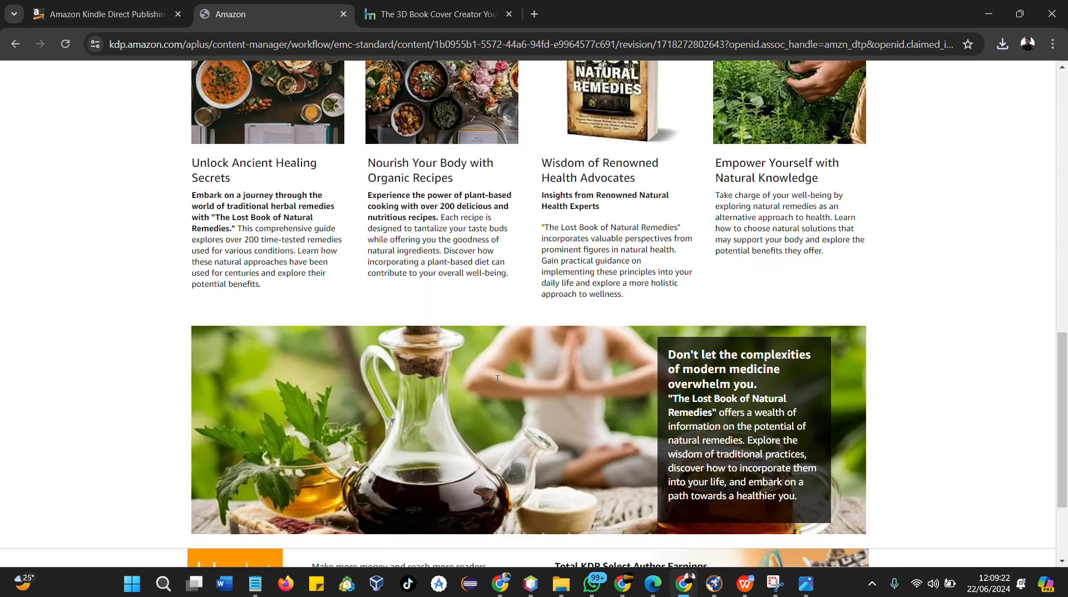
Examine the four-image module's headlines and body text in the submitted A+ content
scroll(497, 392, up, 6)
scroll(476, 443, down, 3)
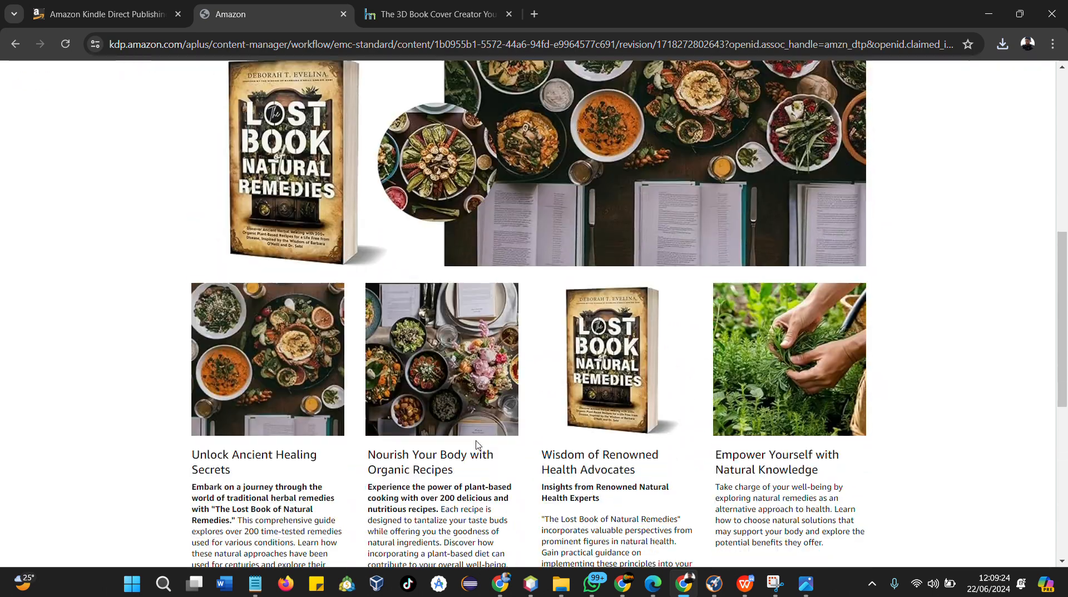
scroll(460, 443, down, 2)
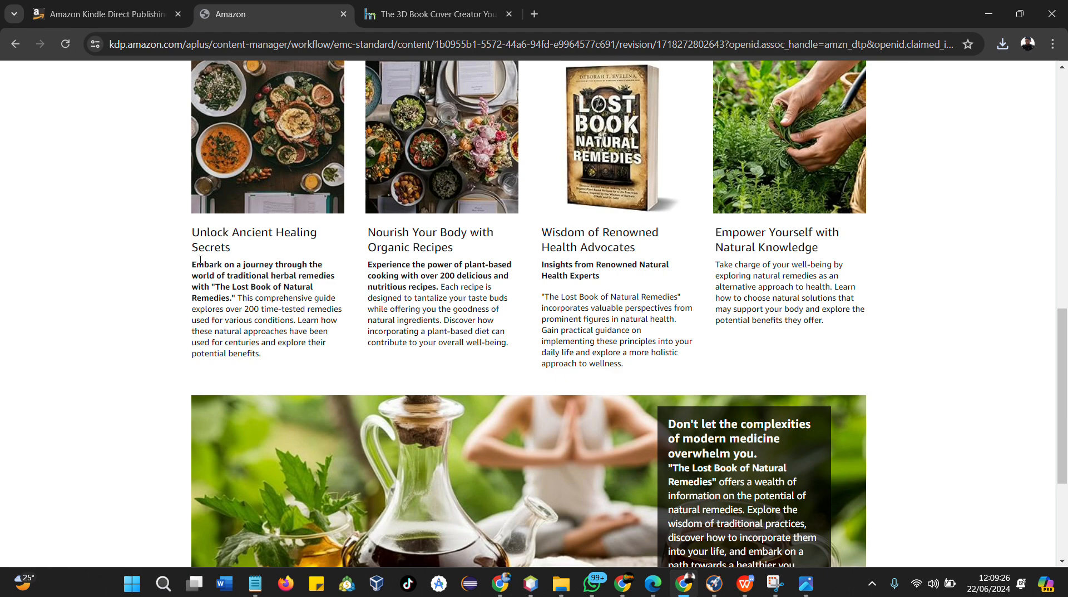
drag(192, 234, 518, 358)
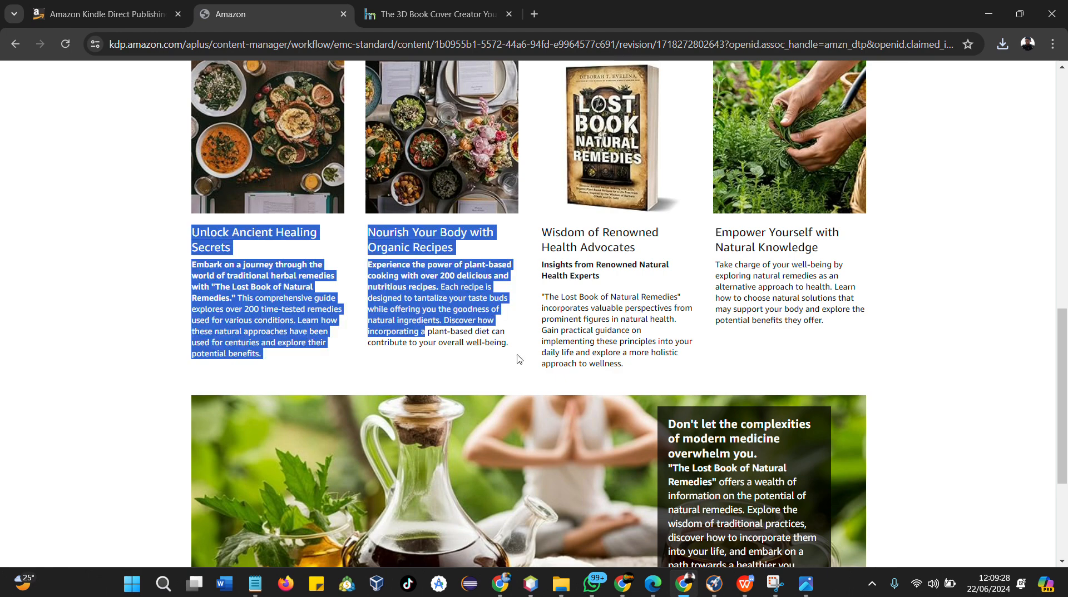
click(480, 363)
scroll(717, 368, up, 3)
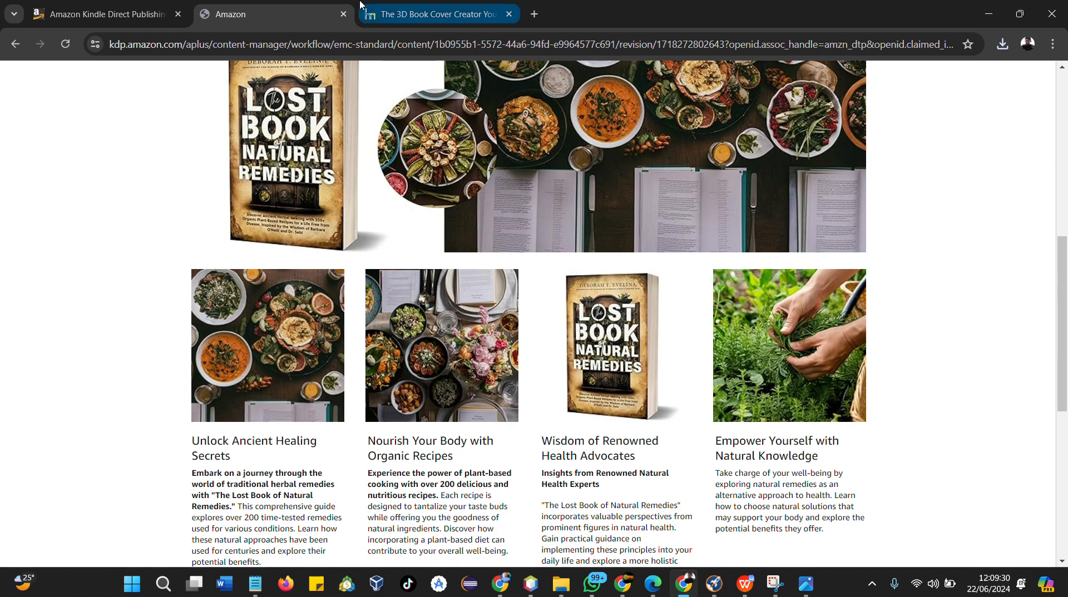
scroll(491, 356, up, 4)
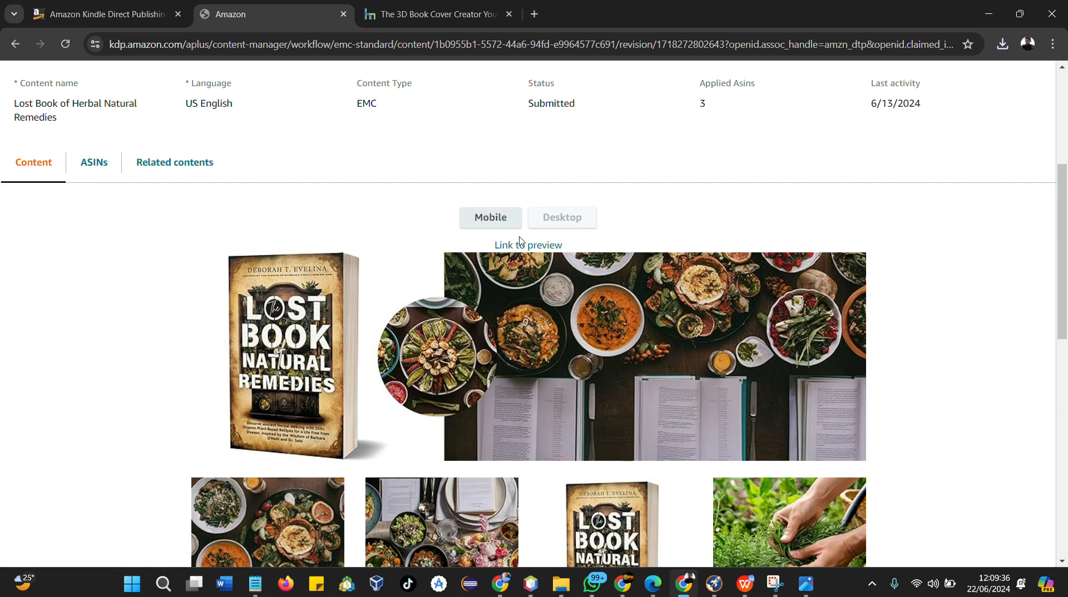
scroll(341, 207, up, 5)
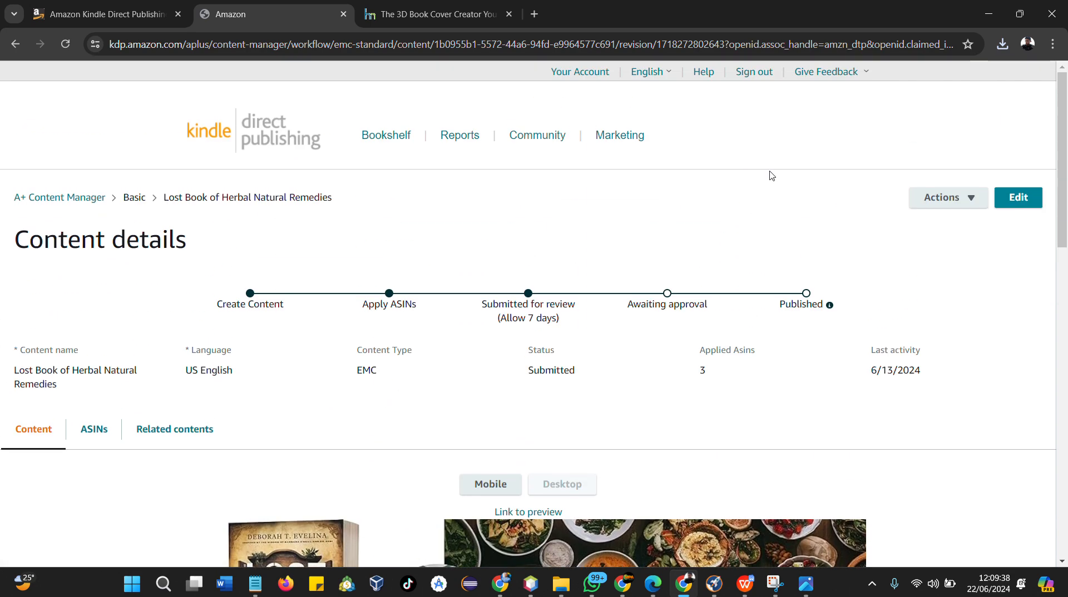
Open the A+ content for editing and remove the book image from the third slot of the four-image module
click(998, 197)
scroll(340, 327, down, 4)
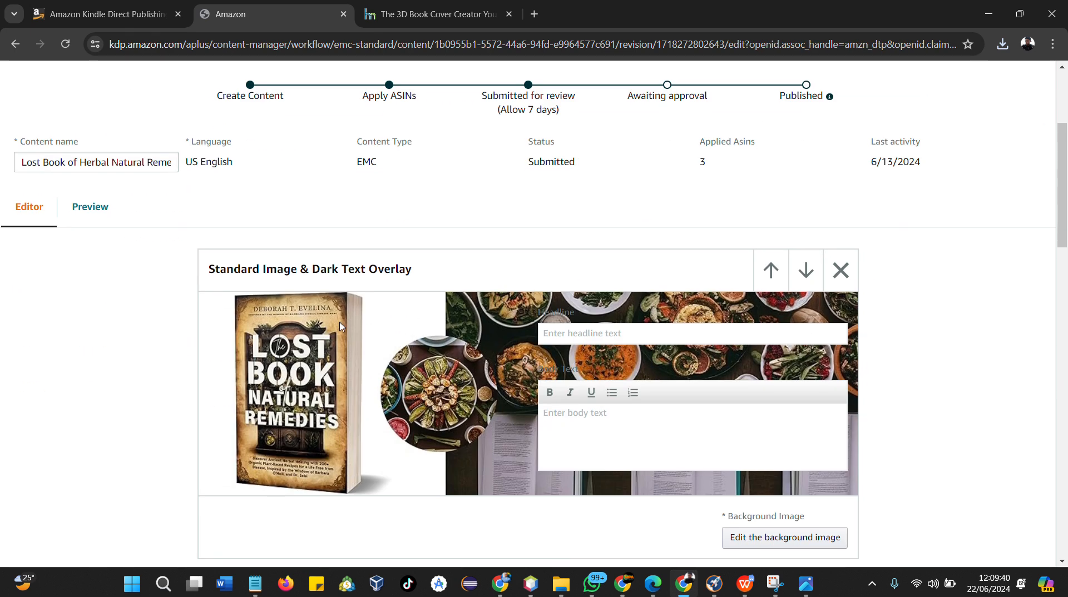
scroll(312, 305, down, 3)
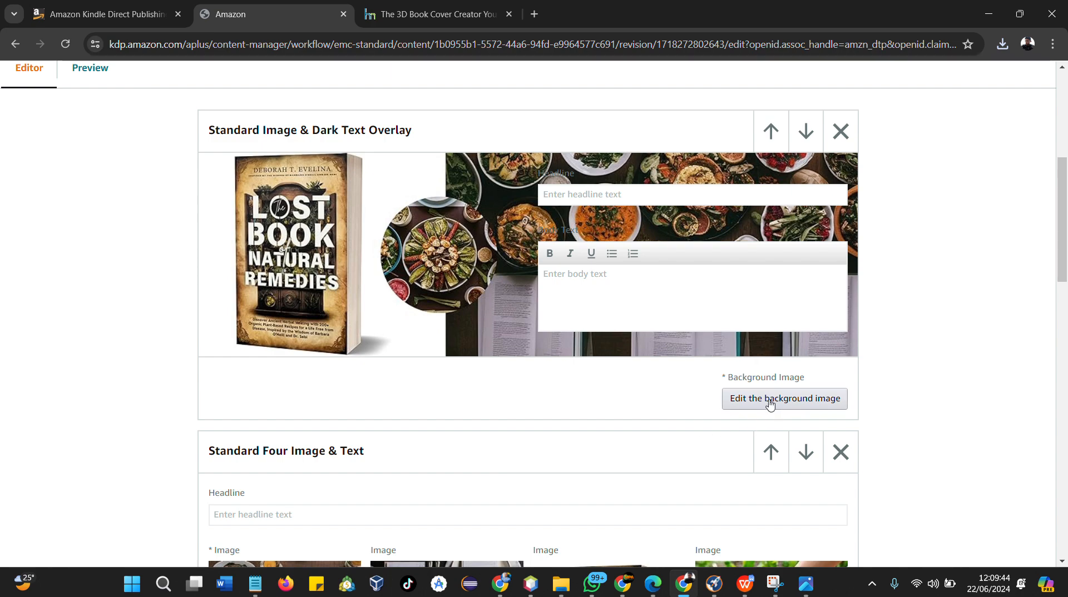
scroll(769, 404, down, 5)
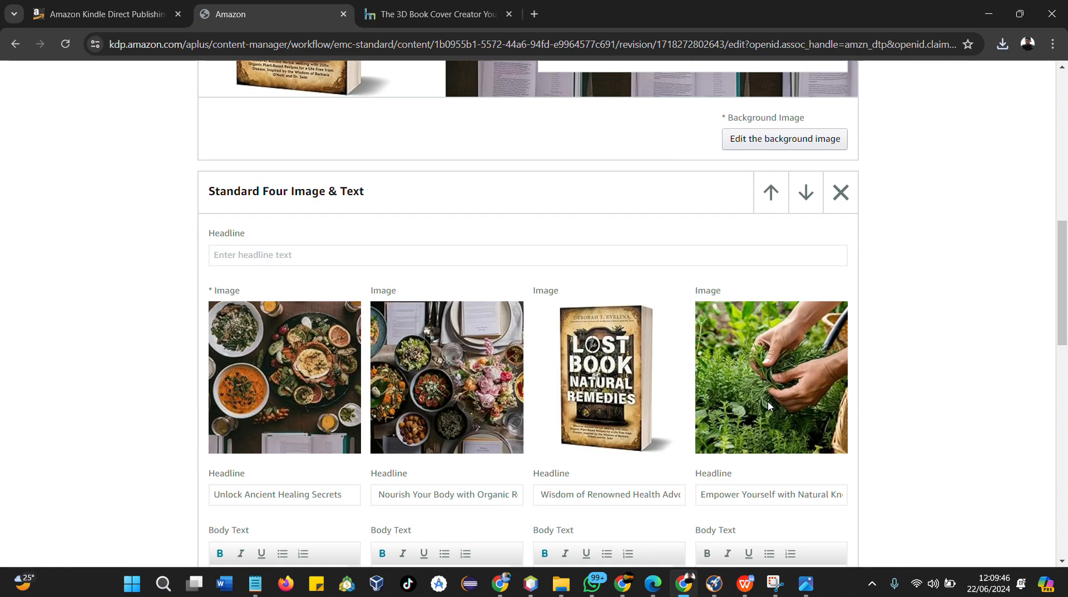
mouse_move(646, 307)
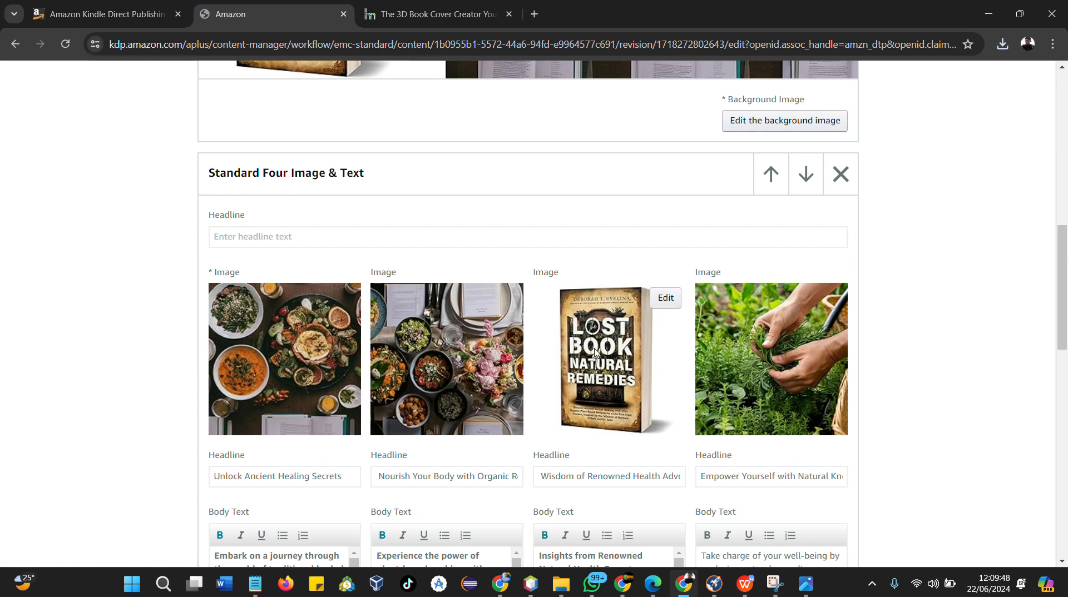
scroll(581, 392, down, 2)
scroll(605, 329, up, 2)
click(665, 298)
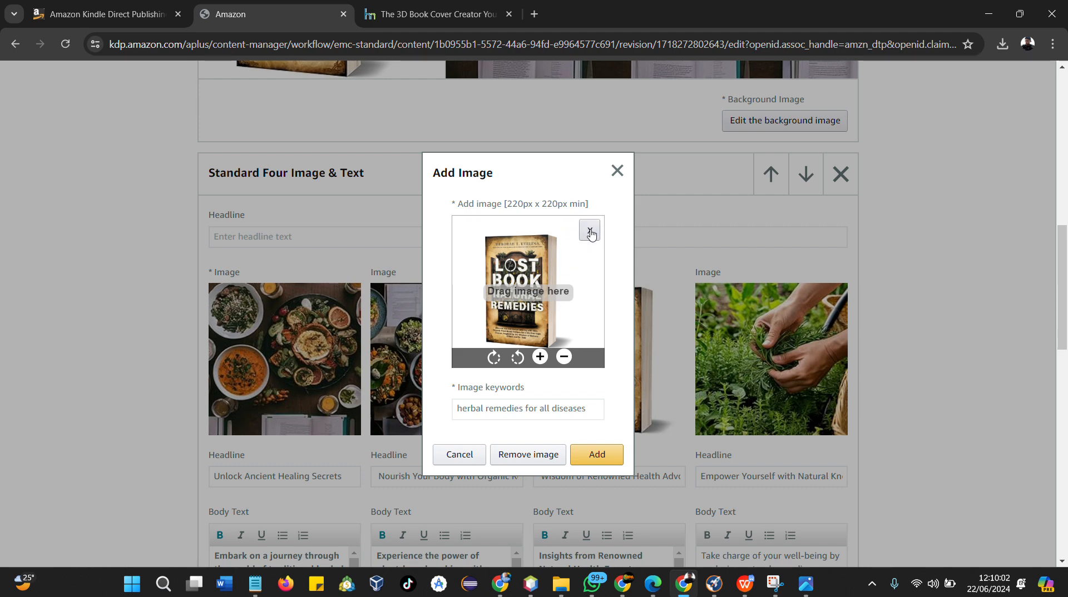
click(589, 231)
Browse to the A+ folder inside Herbal and upload herbal.jpg as the third slot's new image
click(516, 299)
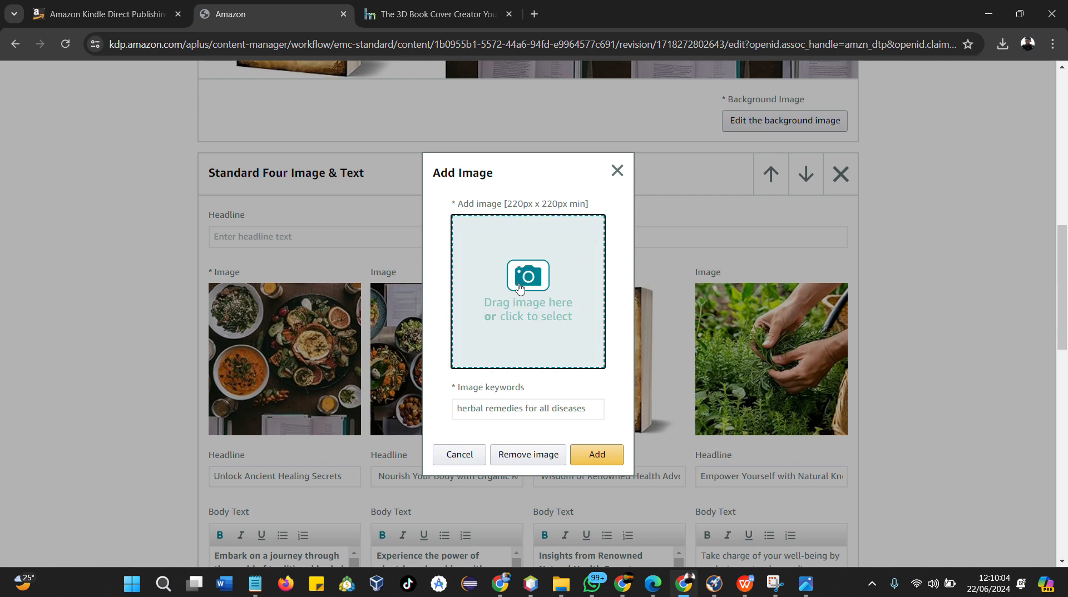
double_click(249, 172)
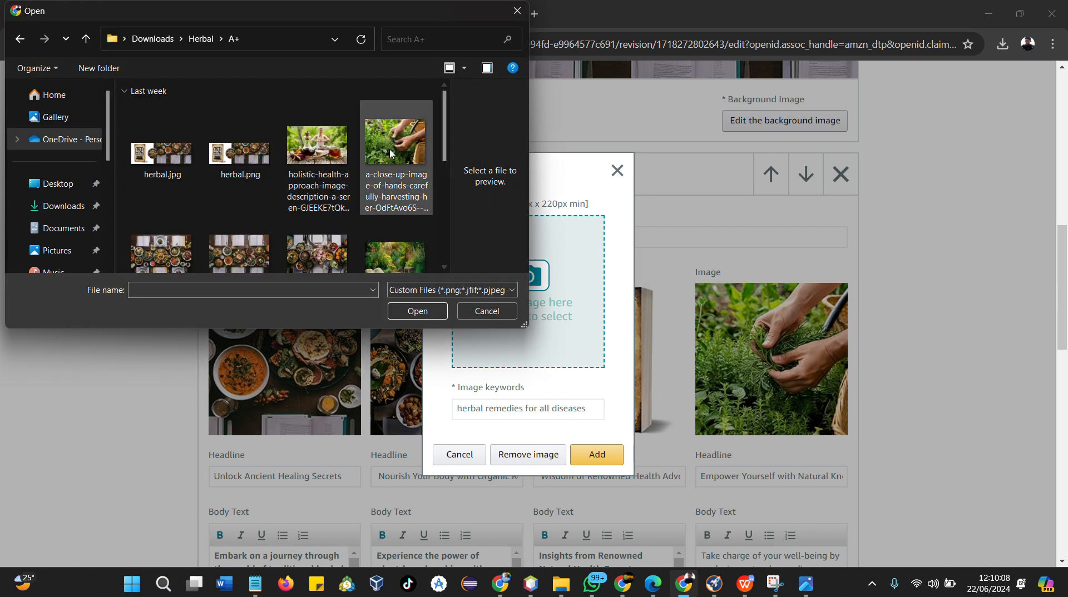
scroll(396, 167, down, 2)
scroll(400, 211, down, 1)
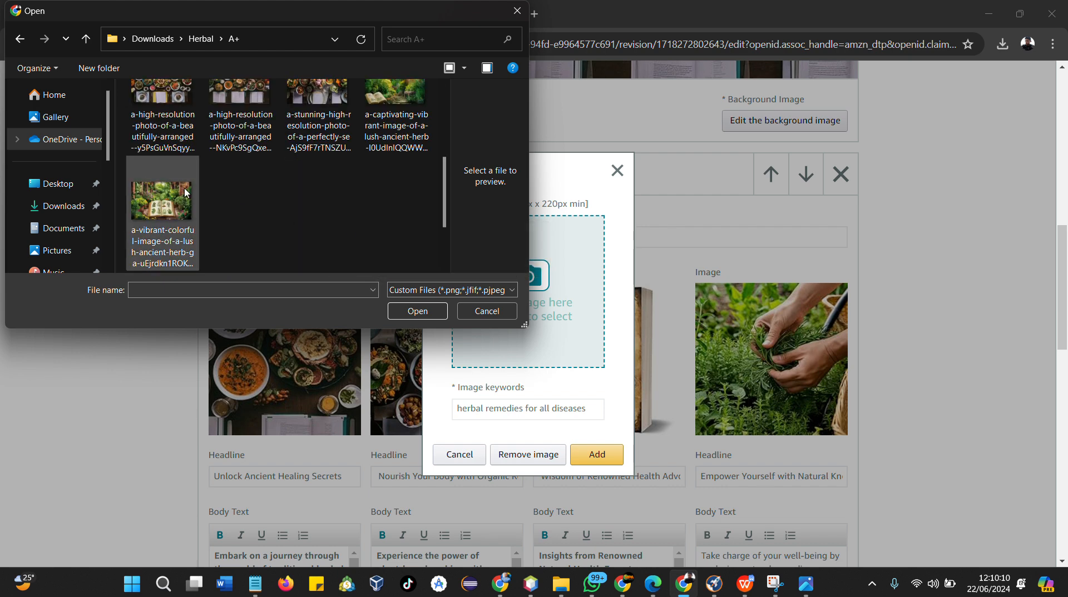
scroll(139, 140, up, 3)
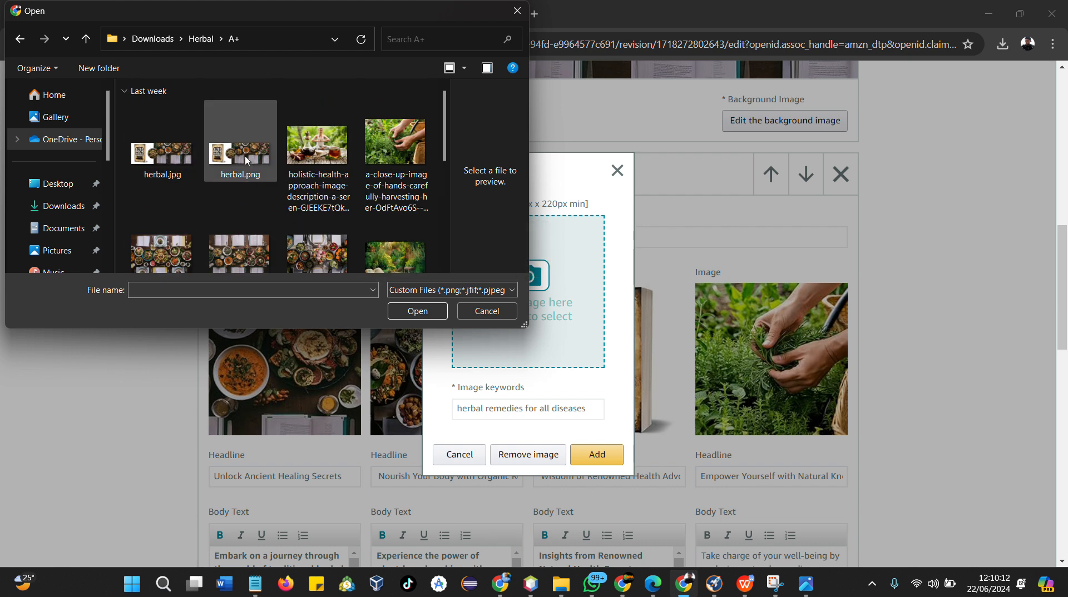
click(185, 161)
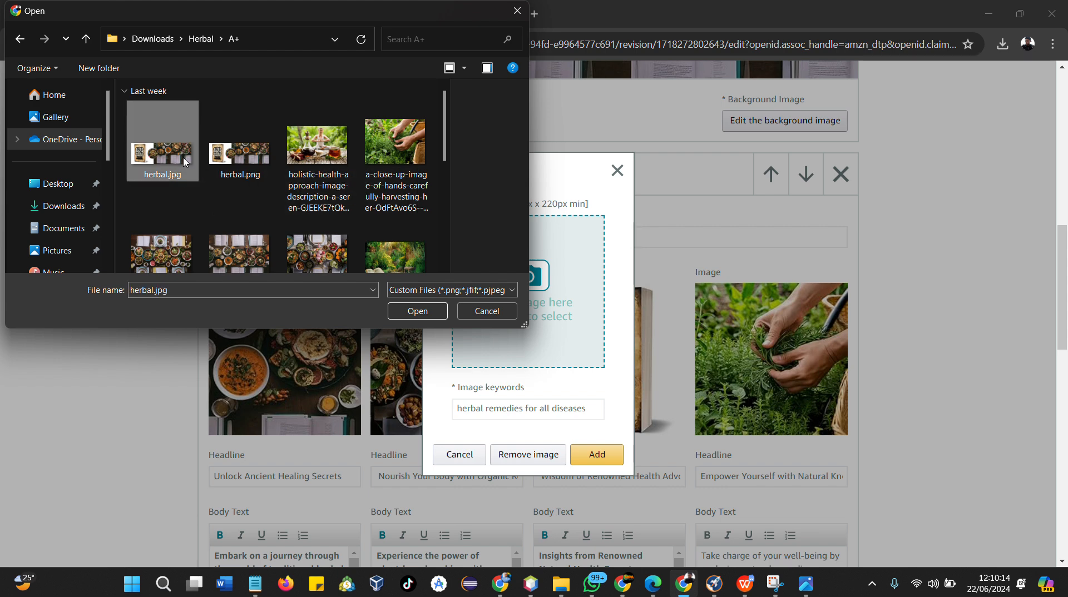
click(420, 314)
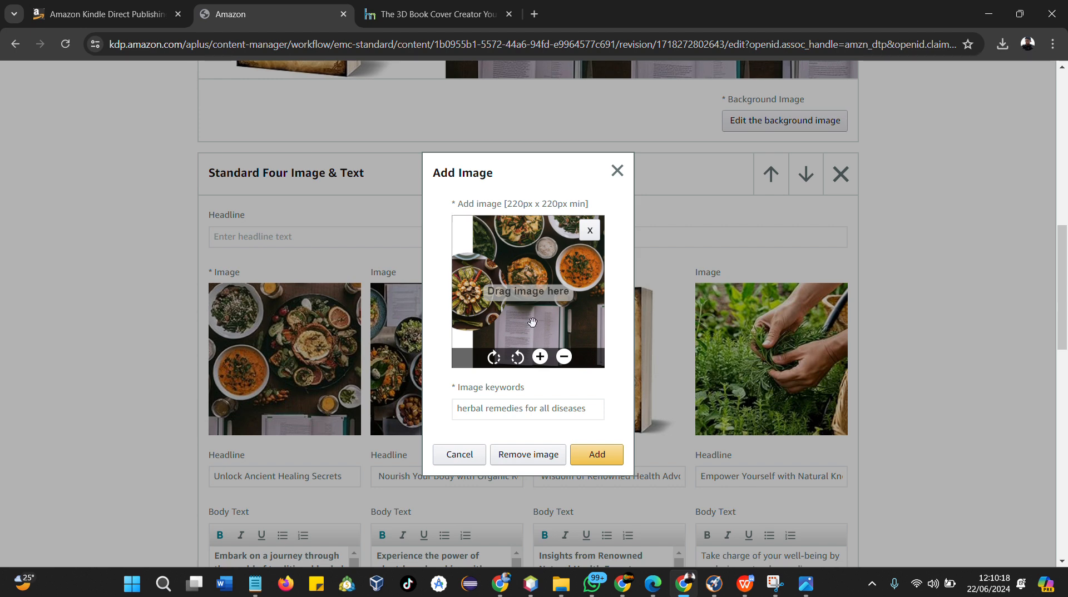
Reposition and zoom the uploaded image within the crop frame, then add it to the module
drag(532, 322, 448, 343)
click(539, 356)
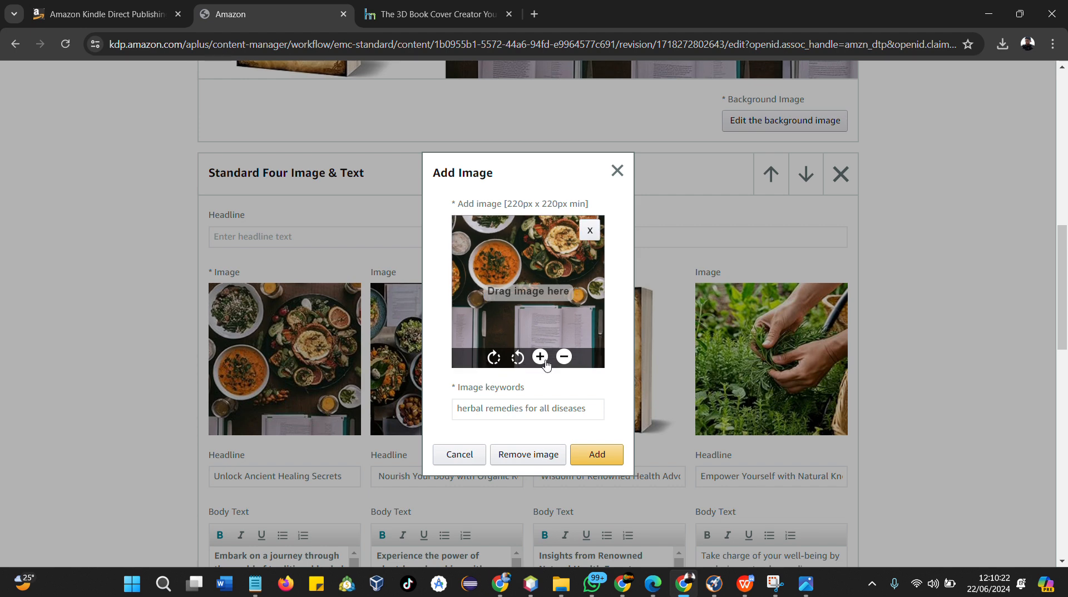
click(541, 358)
click(542, 357)
drag(521, 311, 506, 380)
click(537, 350)
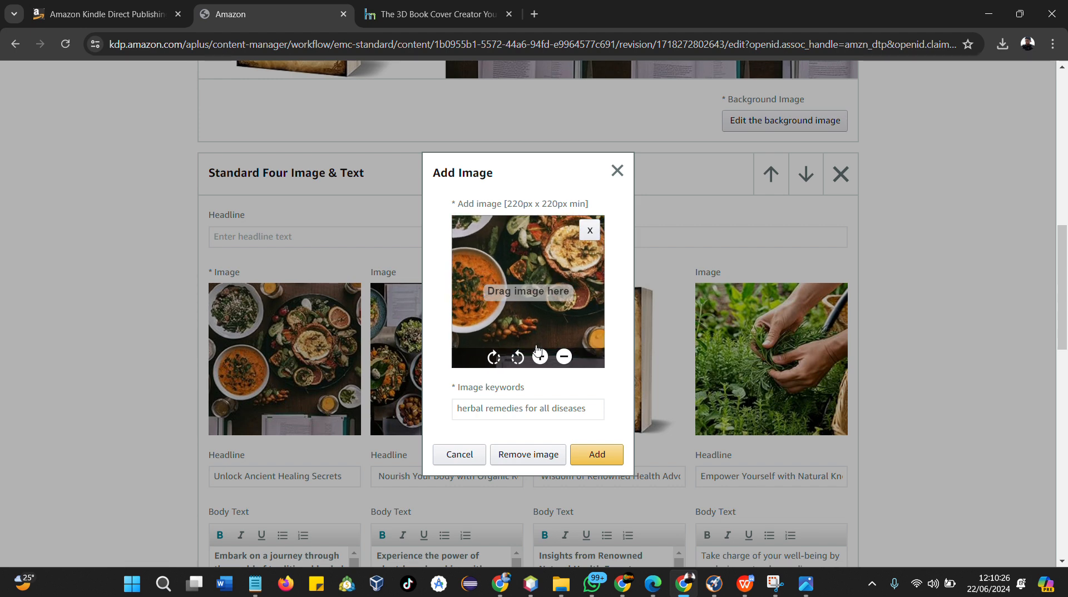
drag(515, 262, 514, 293)
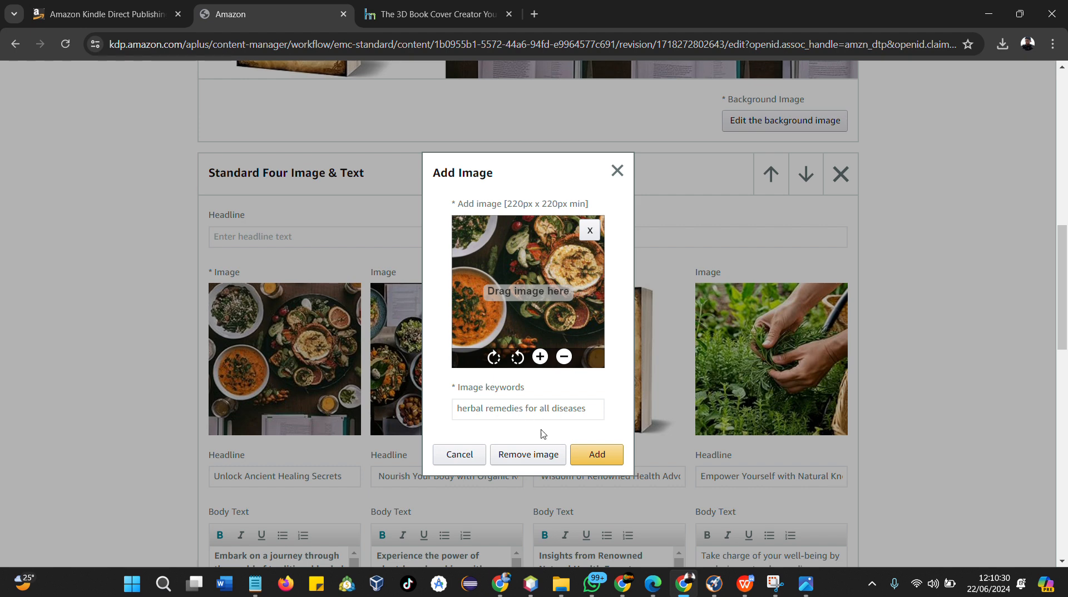
click(598, 455)
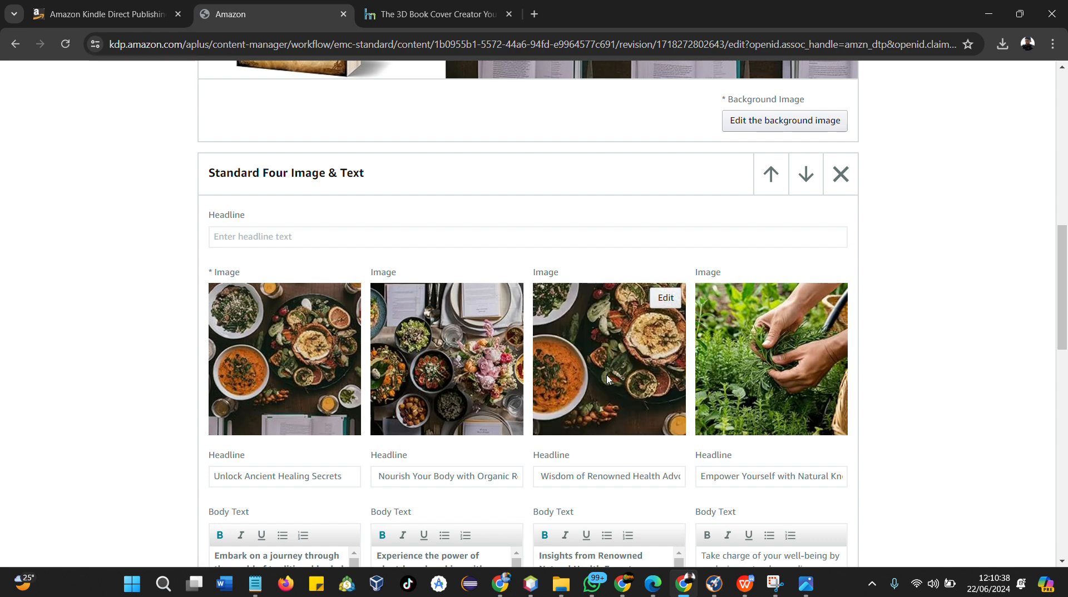
Open the background image of the lower dark text overlay module and re-add it unchanged
scroll(603, 374, down, 7)
scroll(571, 416, down, 1)
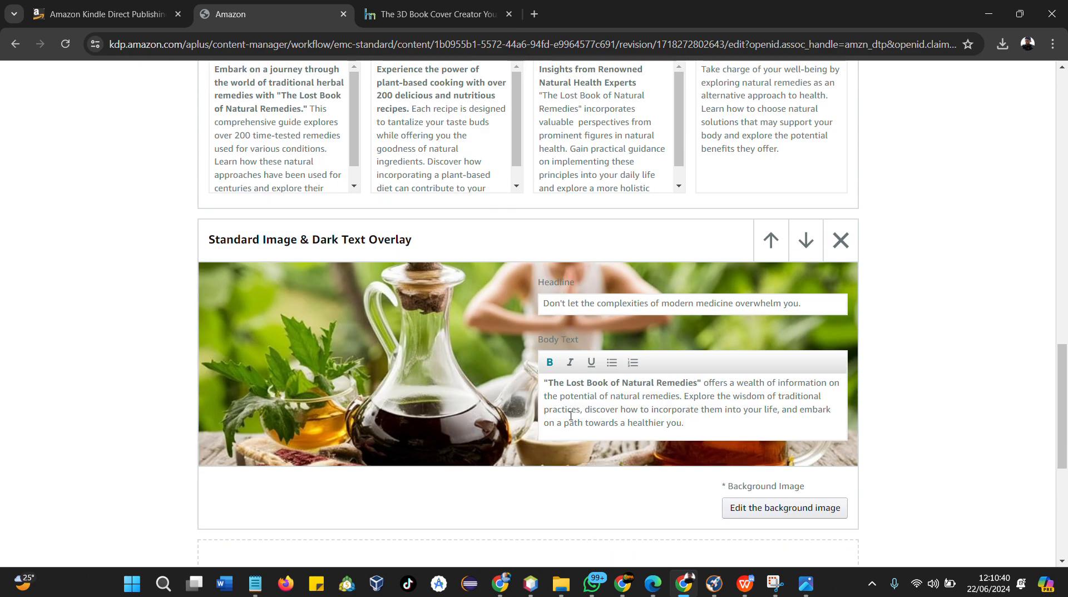
scroll(350, 484, up, 5)
scroll(349, 484, down, 2)
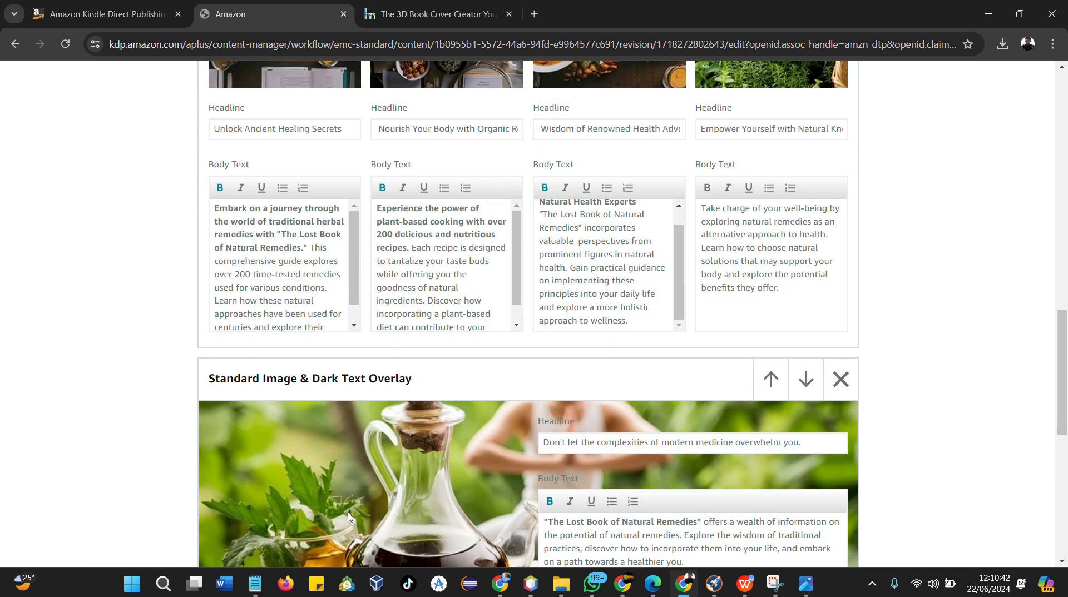
scroll(425, 480, down, 3)
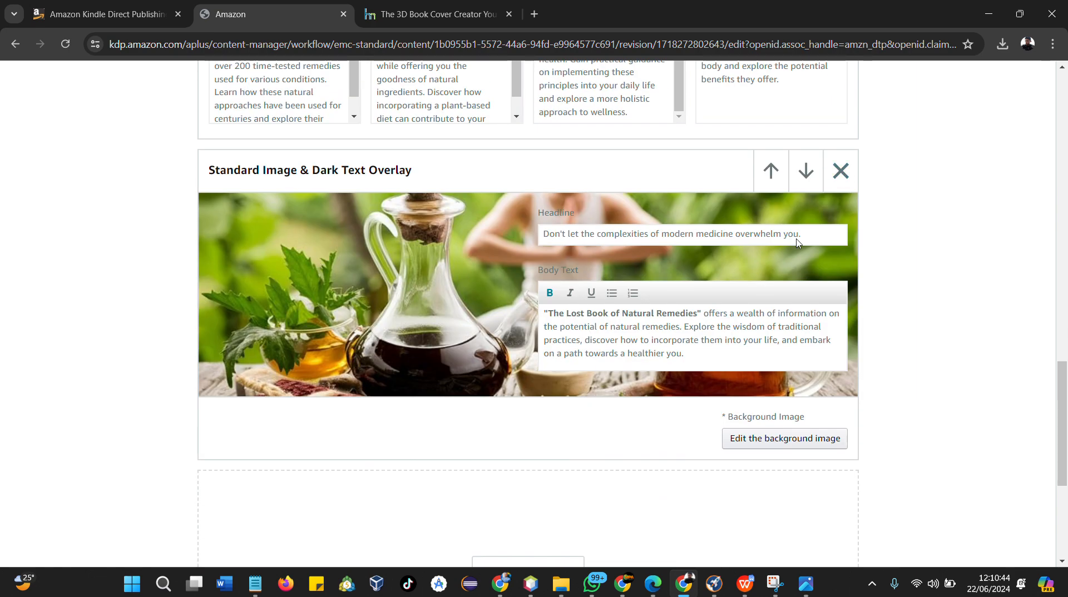
click(736, 439)
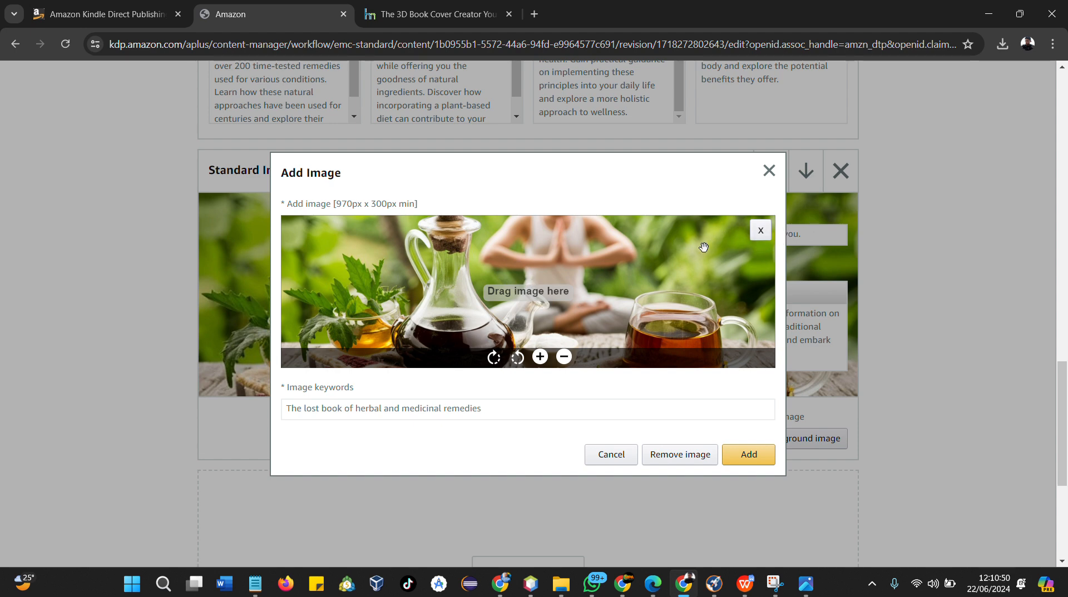
click(746, 460)
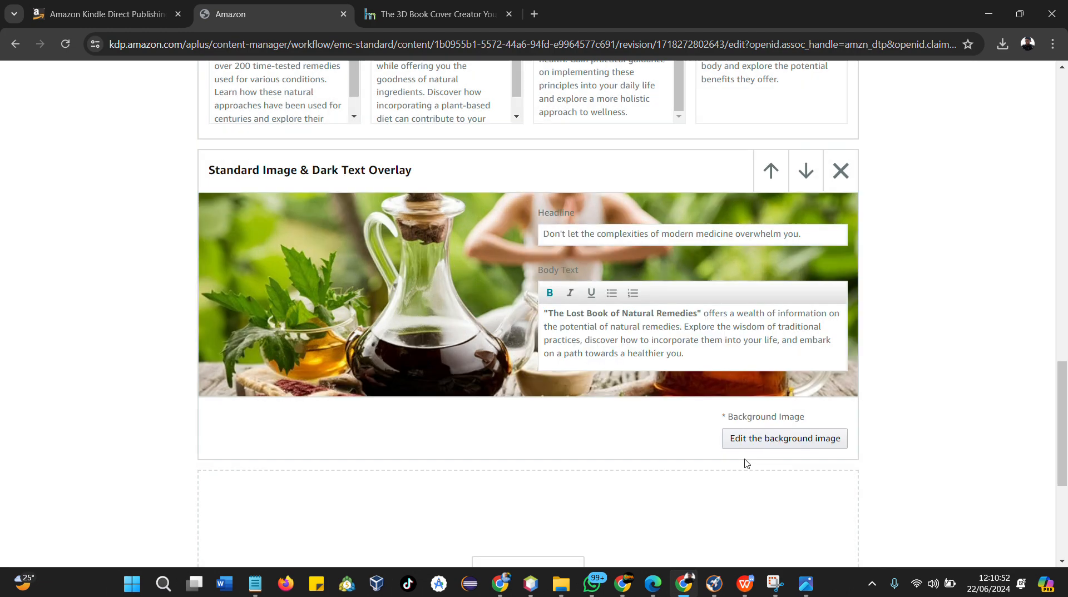
Add a Standard Single Right Image module at the end of the A+ content
scroll(469, 289, down, 4)
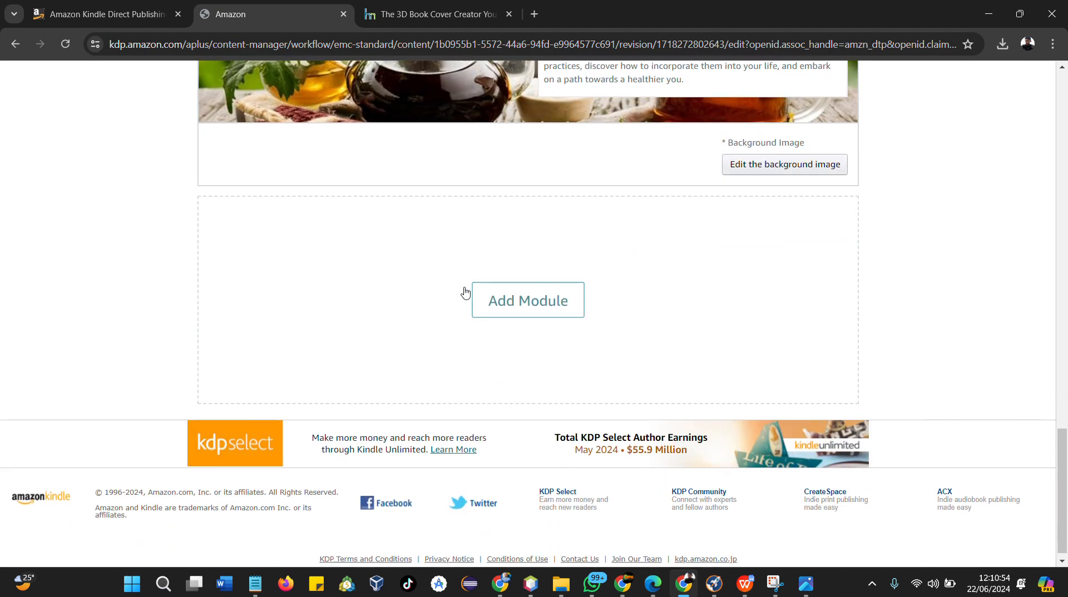
scroll(468, 286, up, 12)
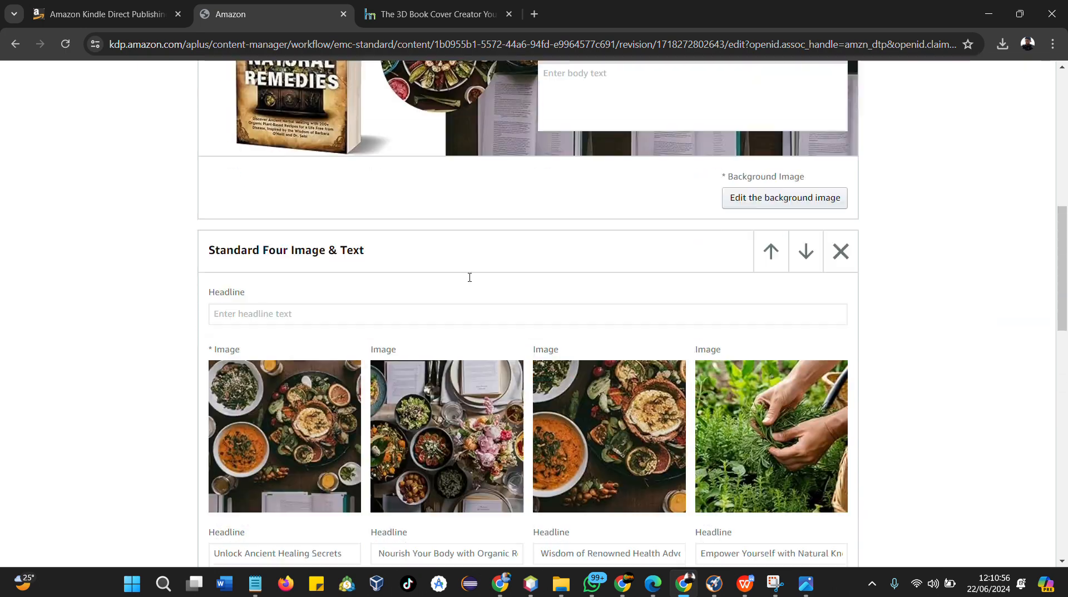
scroll(469, 282, up, 4)
scroll(330, 336, down, 1)
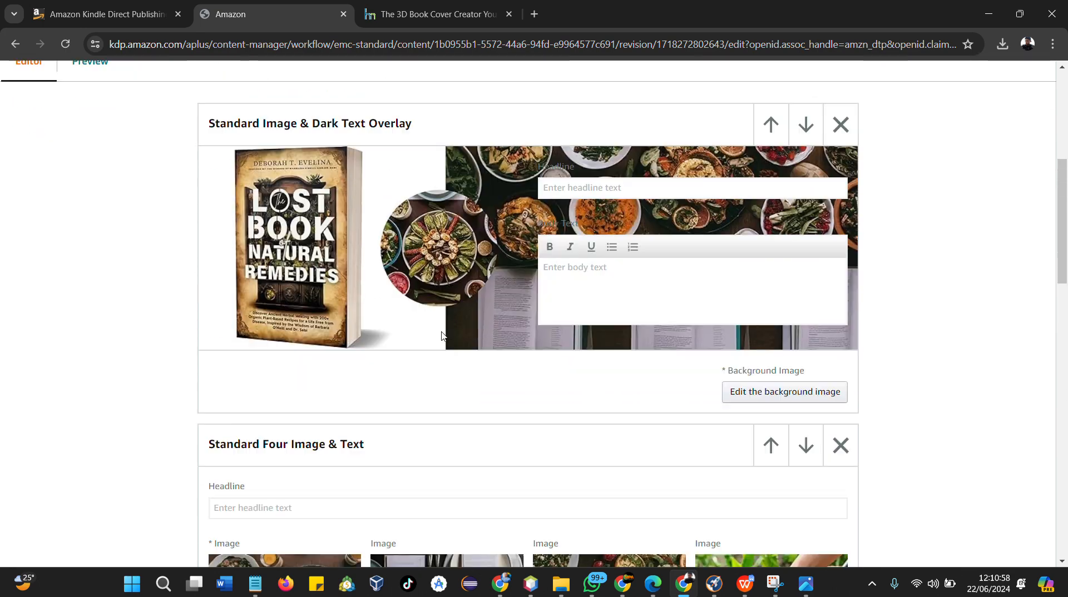
scroll(330, 336, up, 3)
scroll(705, 262, down, 18)
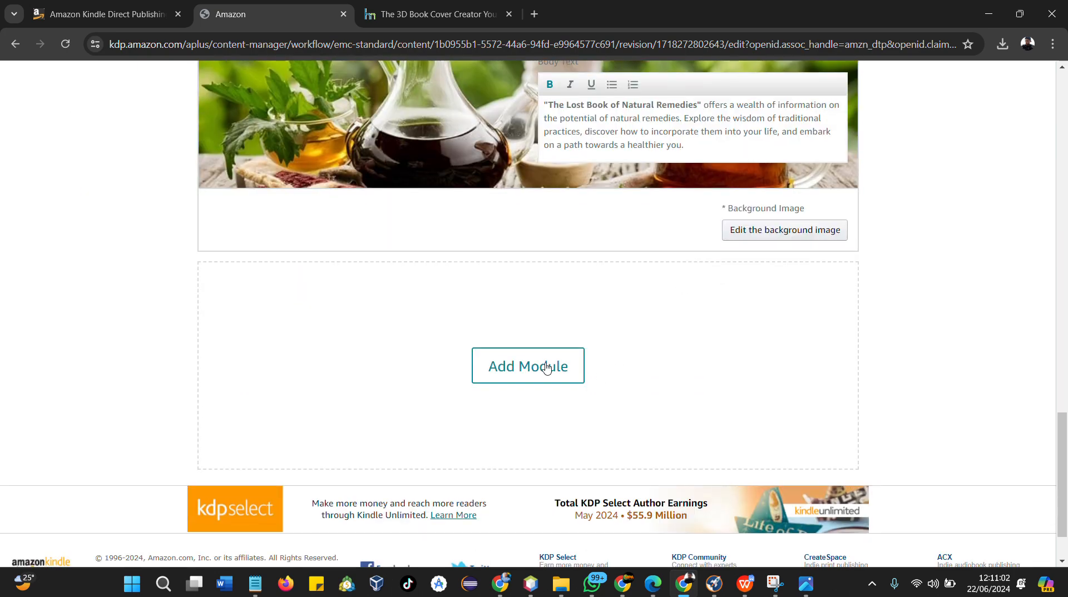
click(546, 367)
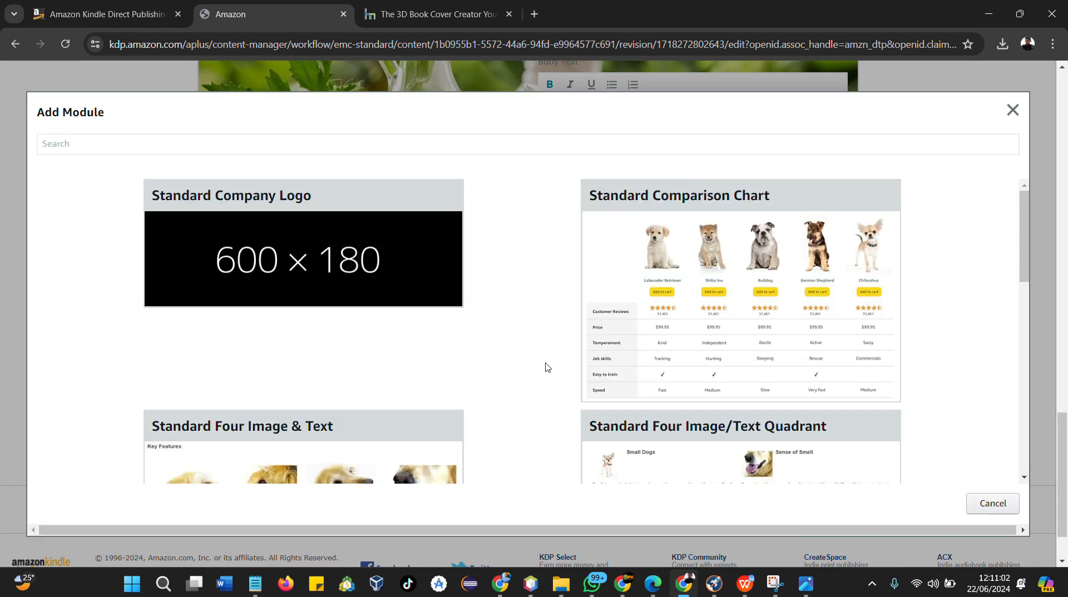
scroll(496, 267, down, 5)
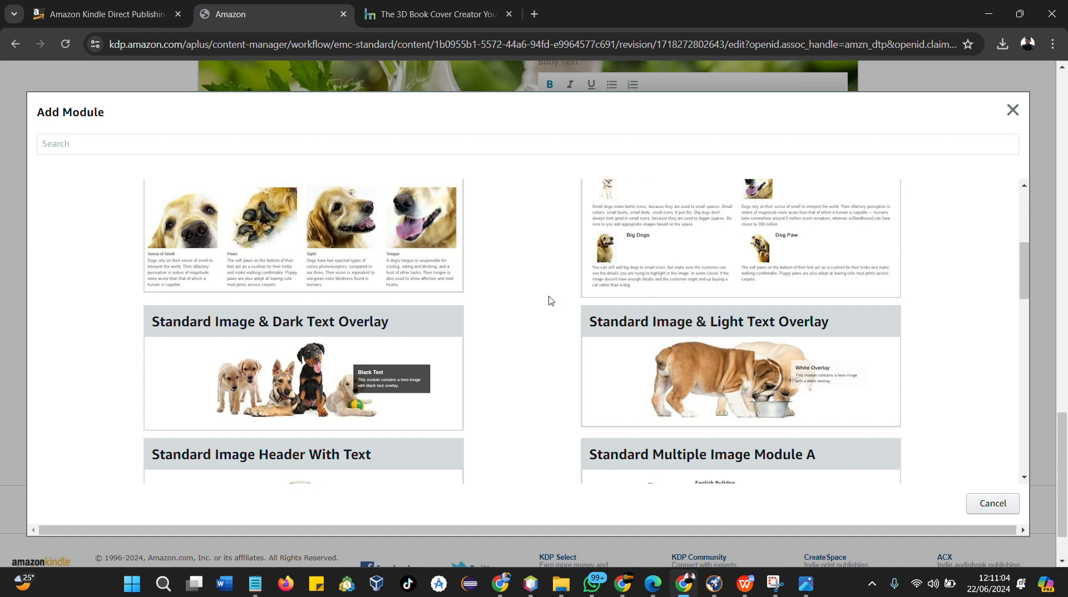
scroll(548, 297, down, 1)
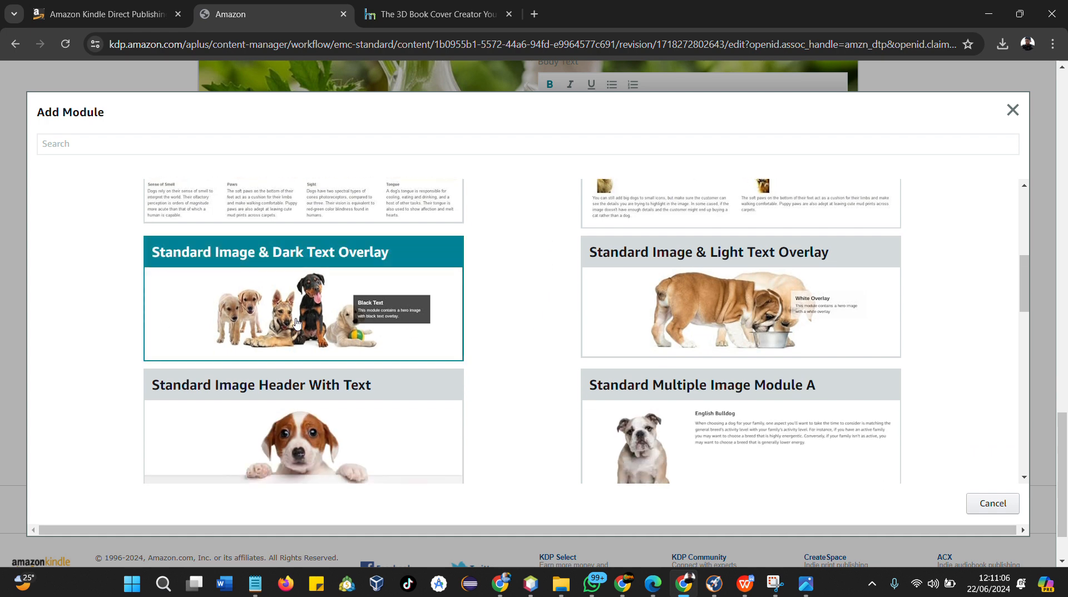
scroll(296, 322, down, 2)
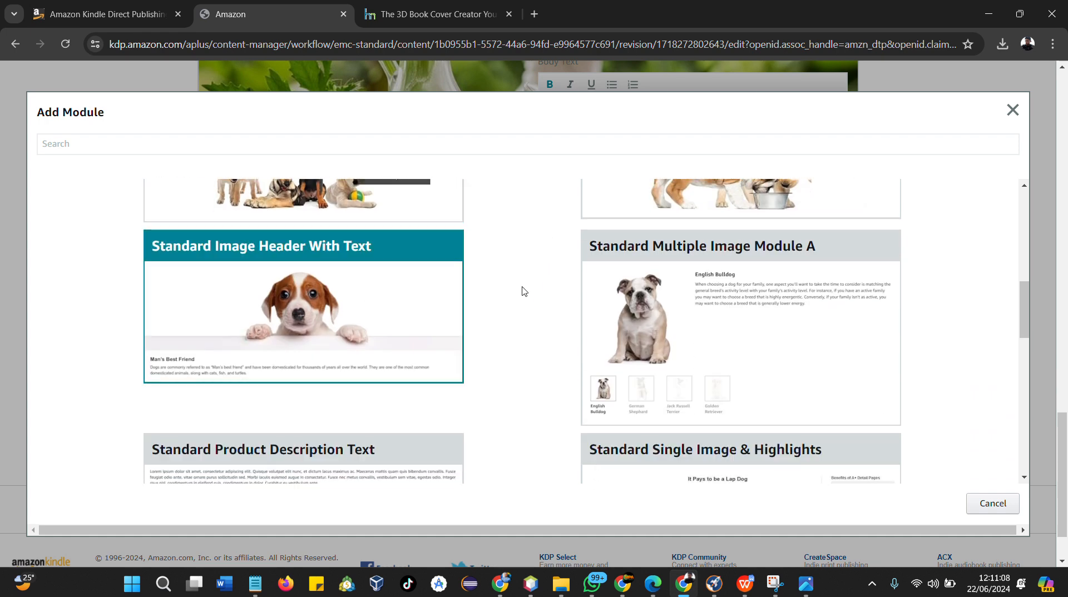
scroll(677, 328, up, 2)
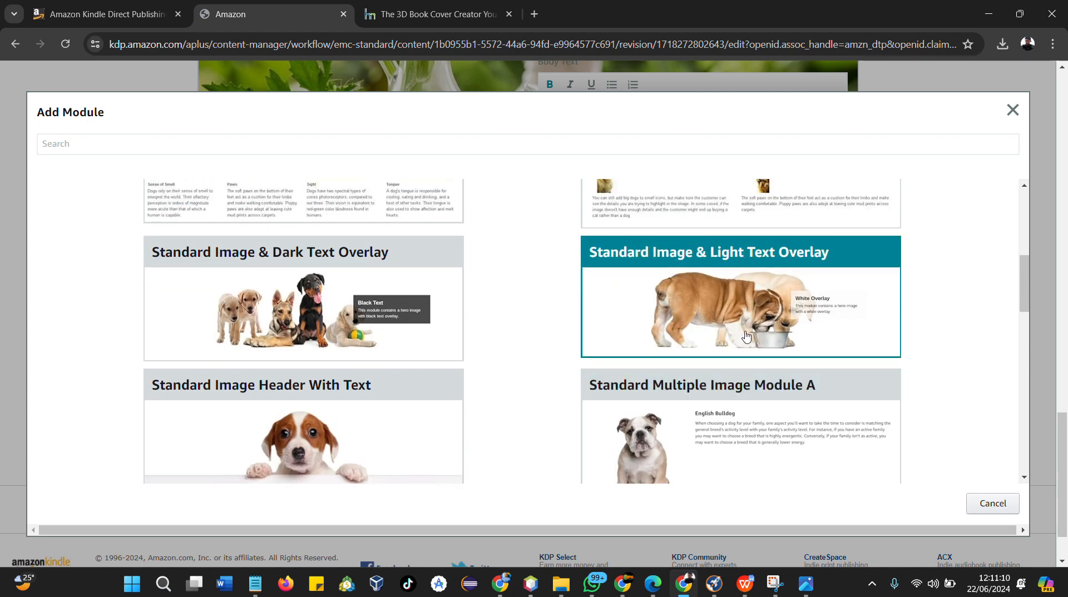
scroll(746, 336, up, 1)
scroll(736, 338, down, 3)
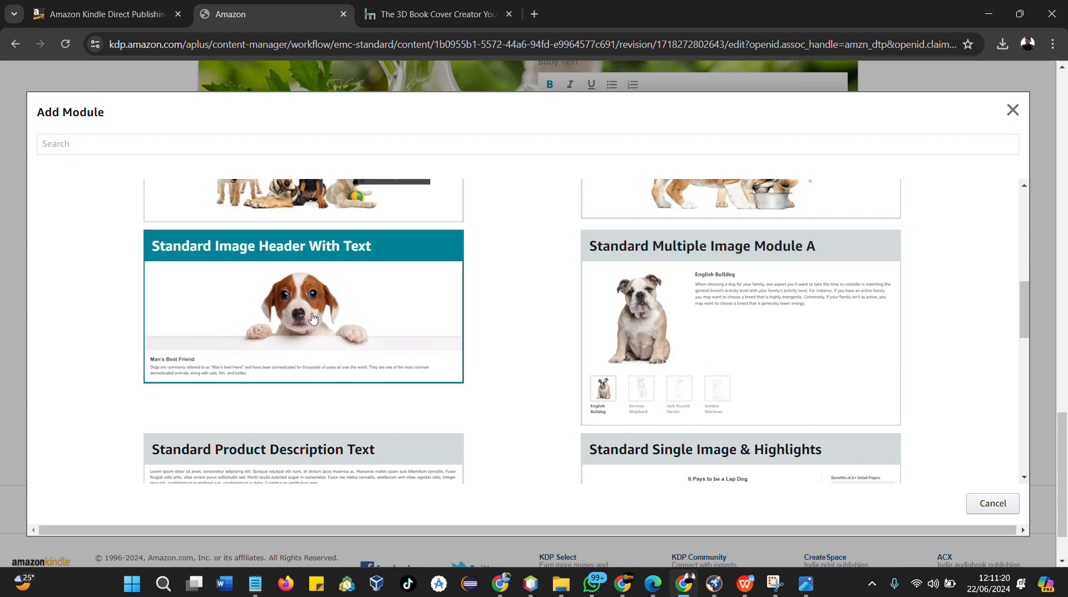
scroll(280, 373, down, 2)
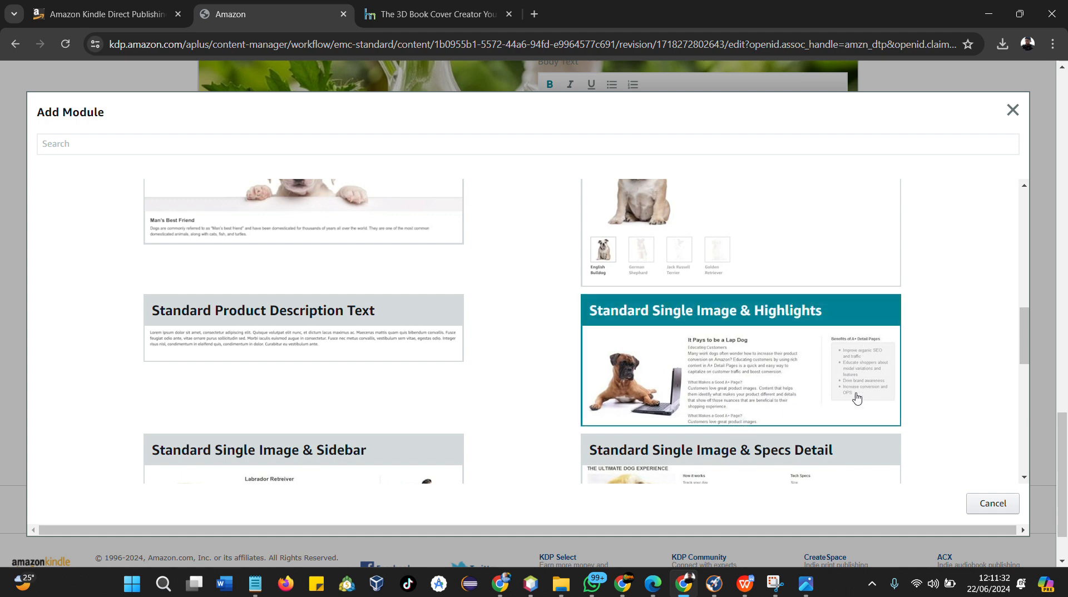
scroll(786, 371, down, 3)
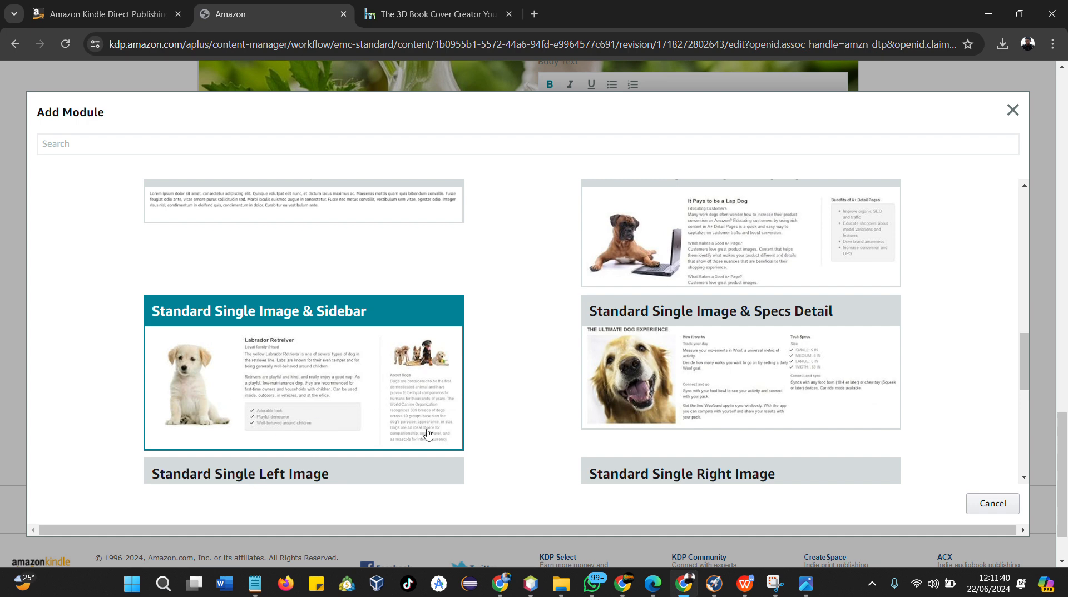
scroll(453, 422, down, 2)
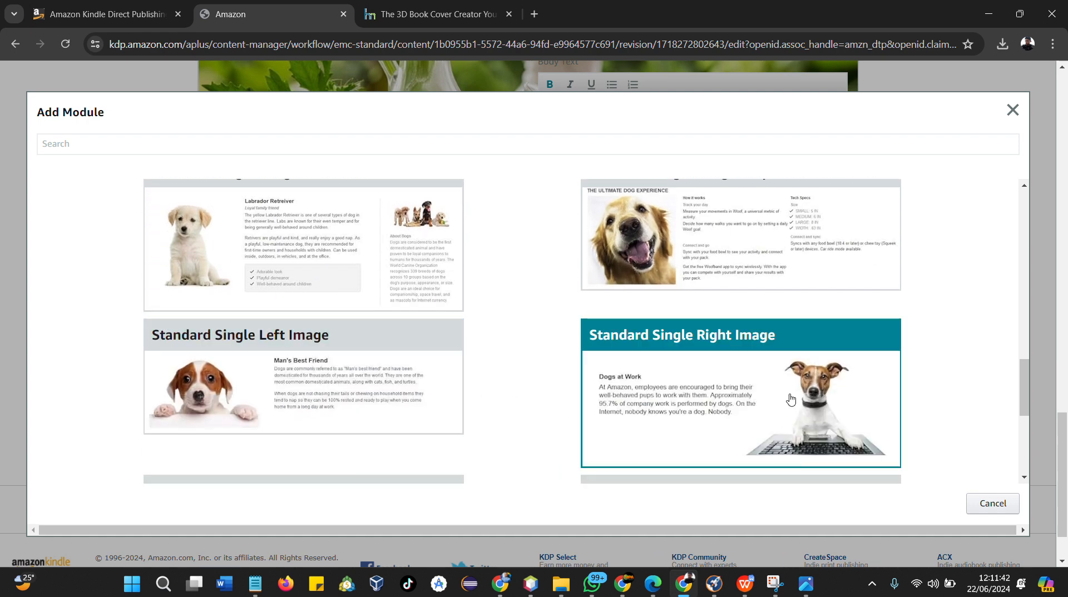
scroll(790, 399, down, 1)
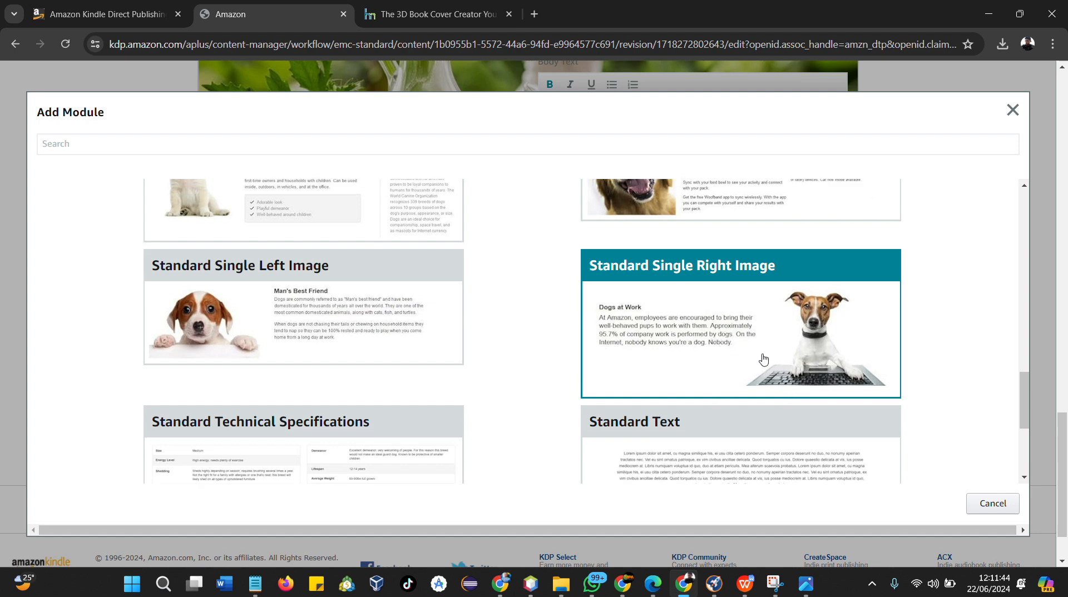
scroll(759, 355, down, 1)
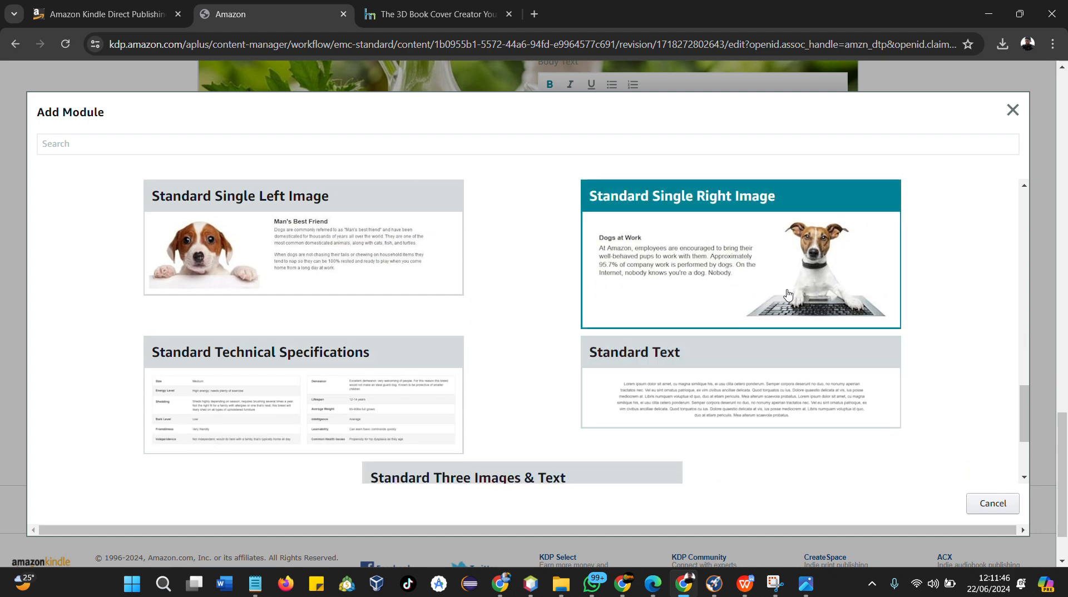
click(787, 292)
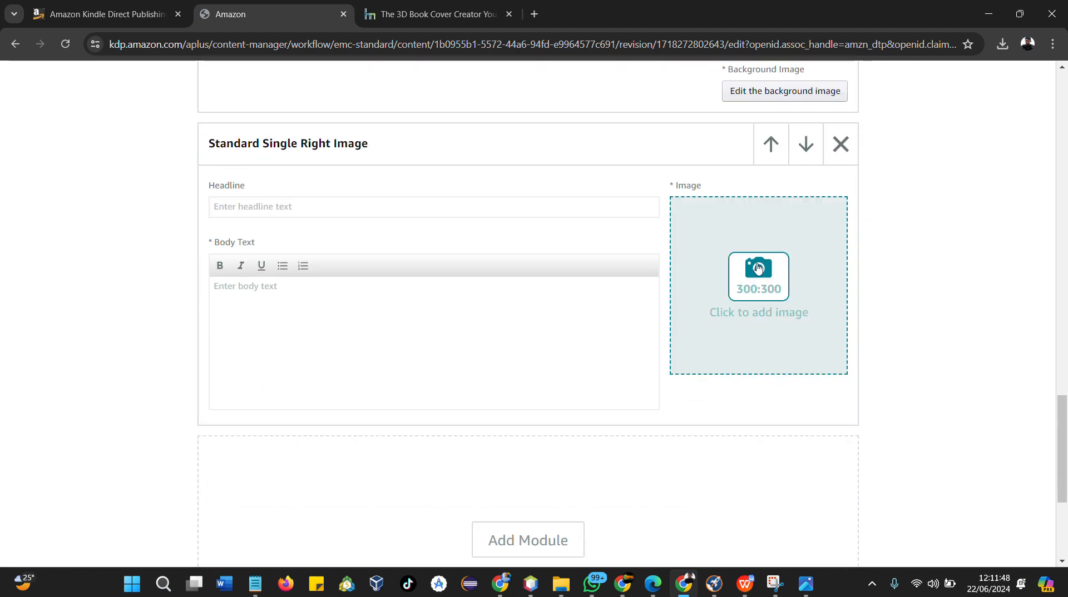
Open the new module's image slot and upload the three-device book mockup from the Downloads folder
click(757, 271)
click(566, 294)
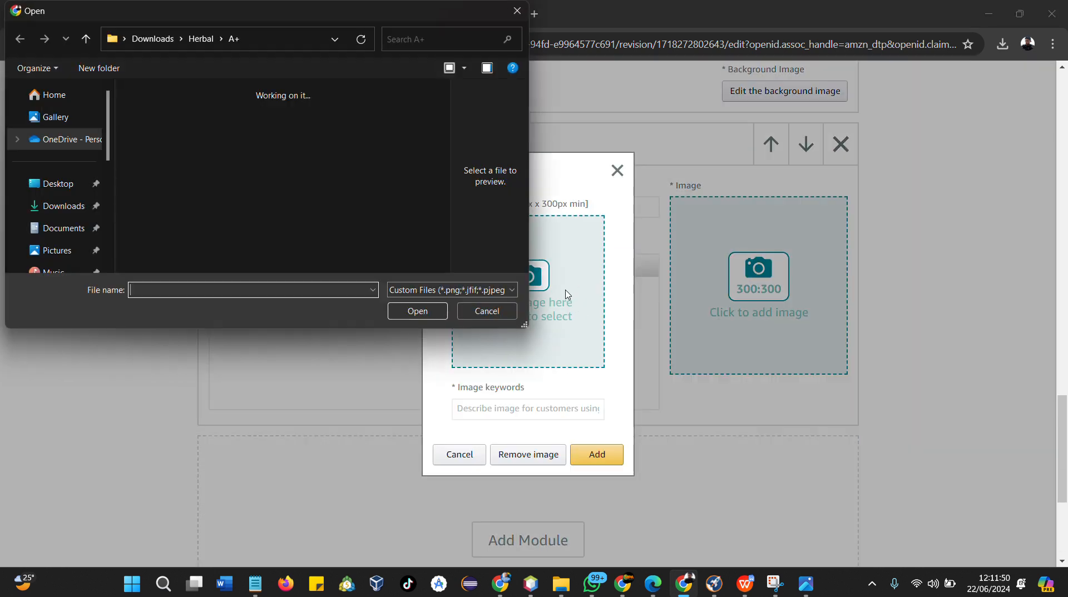
click(72, 204)
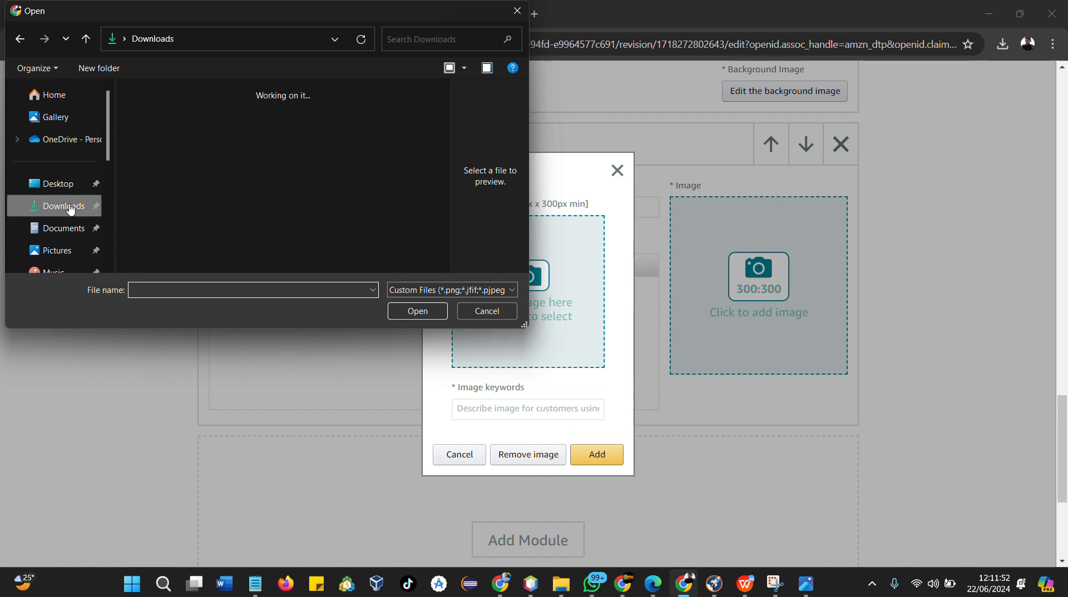
click(161, 146)
click(430, 320)
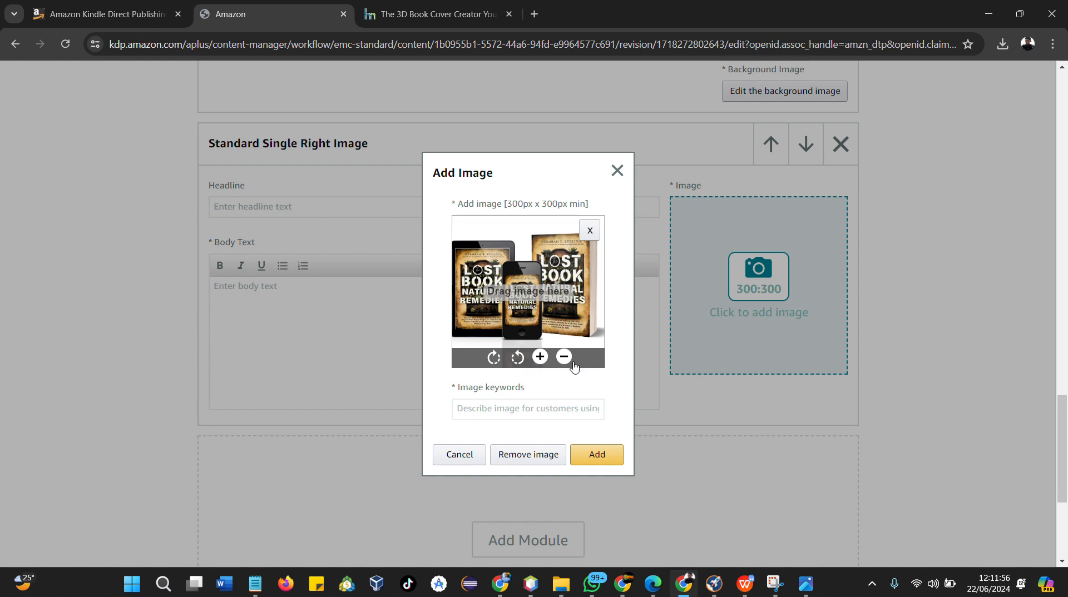
Nudge the image in the crop frame, enter the keywords "Lost book of herbal remedies", and add it
drag(538, 279, 542, 279)
click(510, 410)
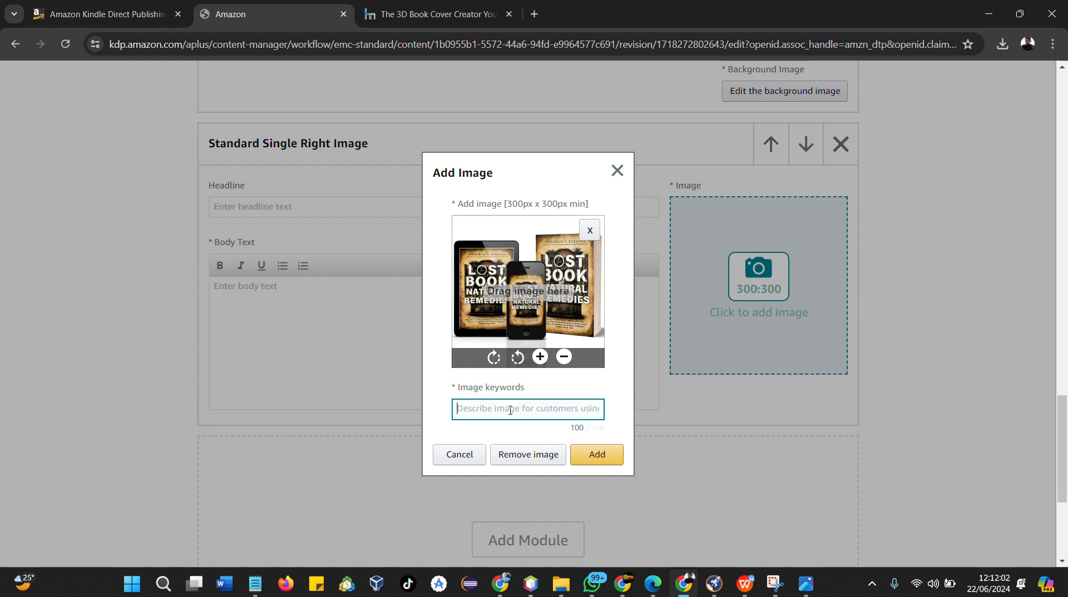
text(Lost book of herbal remedies)
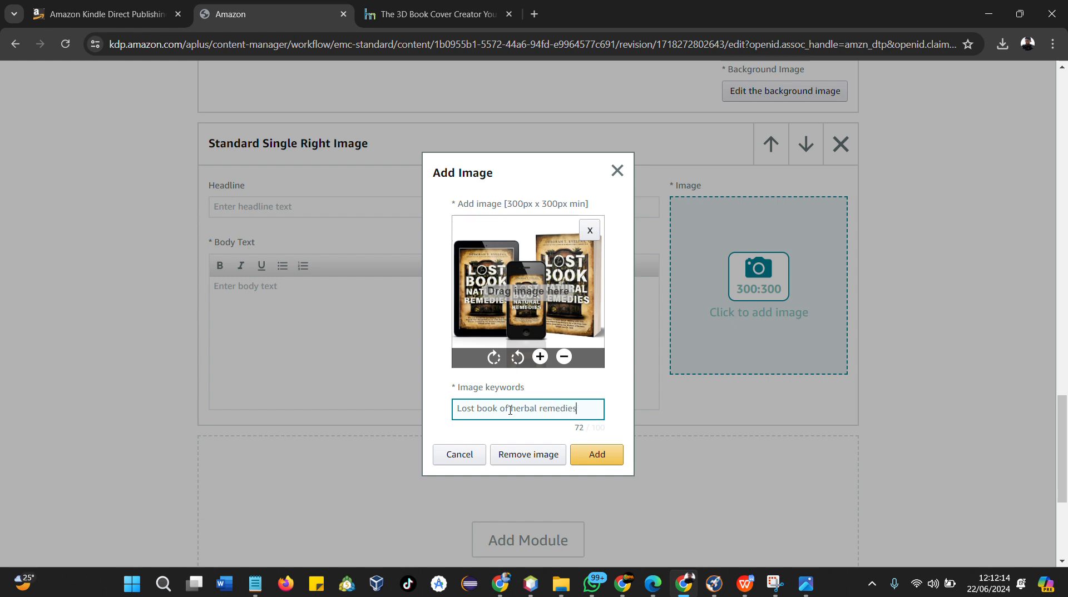
click(594, 455)
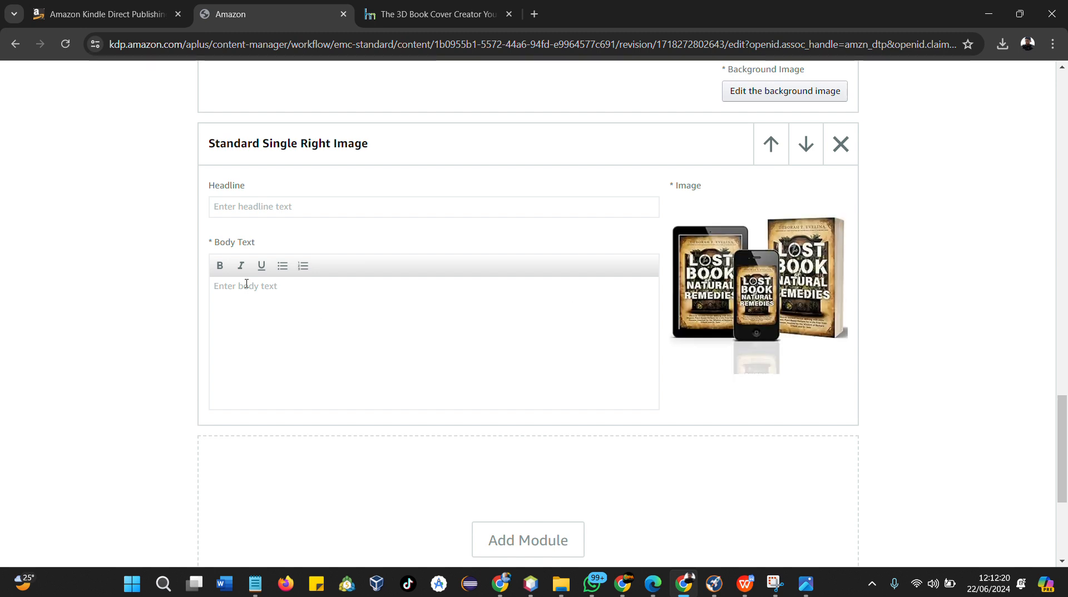
click(307, 295)
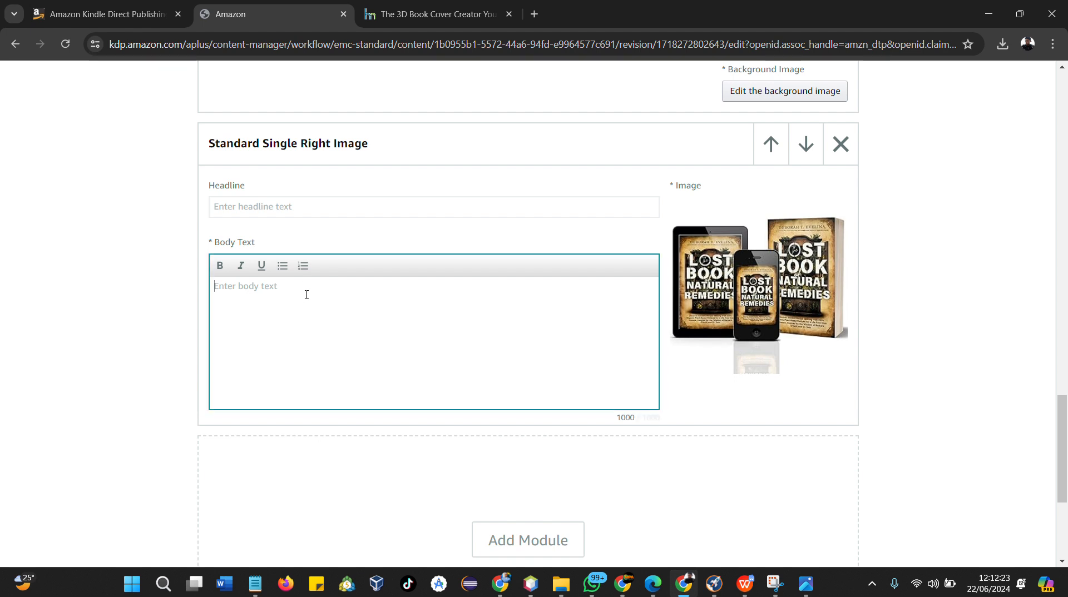
click(271, 212)
scroll(685, 371, down, 1)
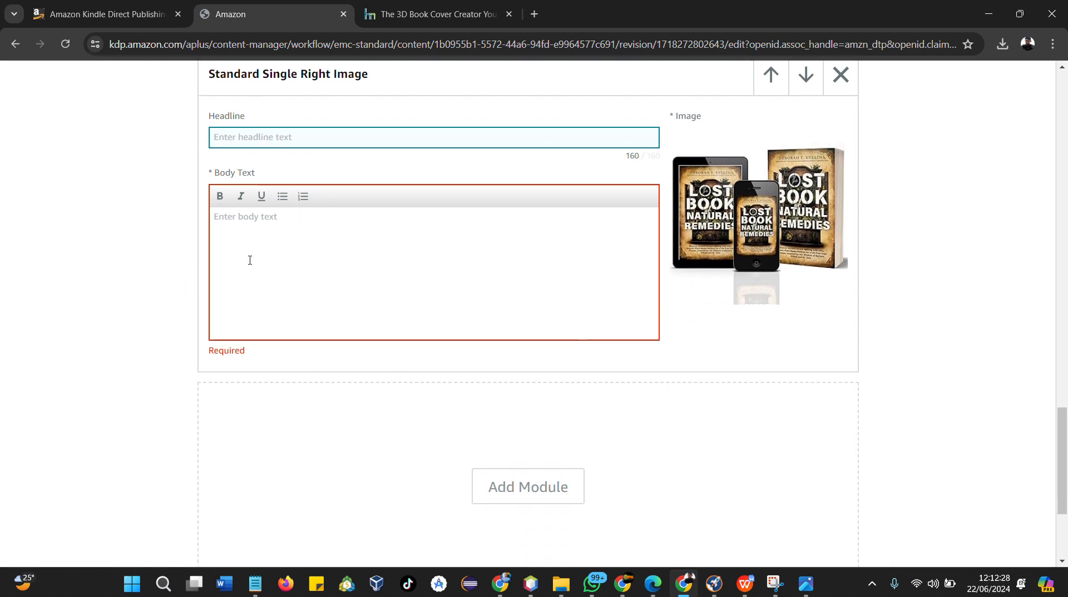
click(248, 262)
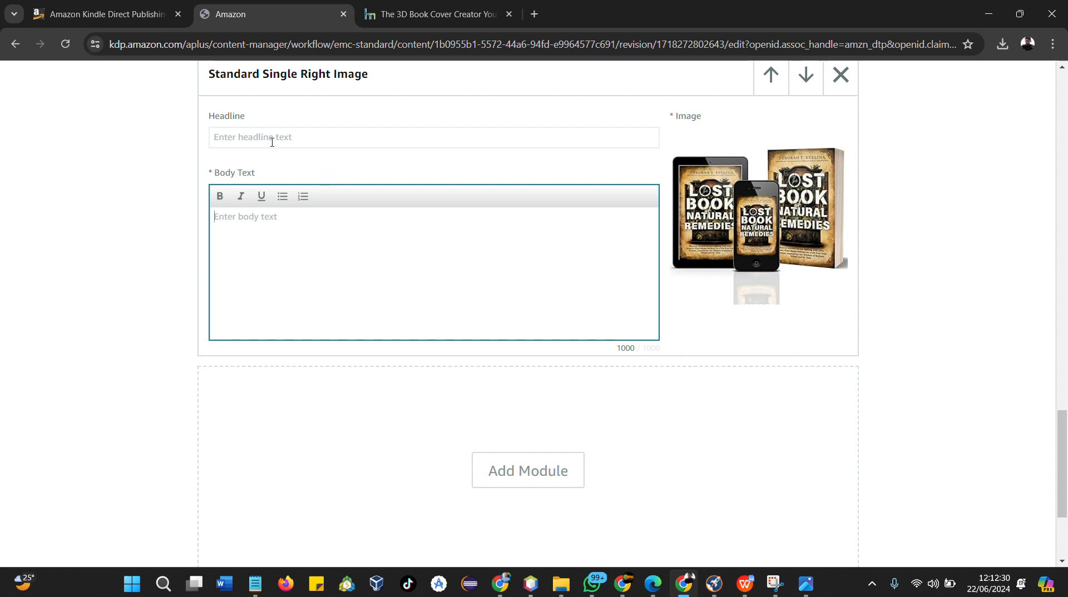
click(278, 137)
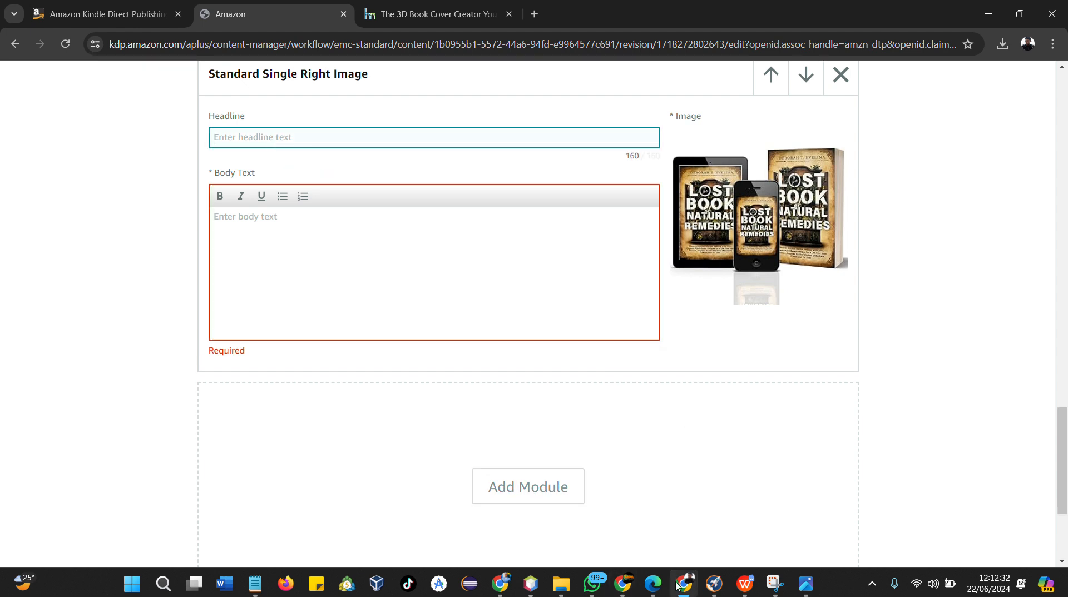
Switch to the ChatGPT conversation and select the A+ content prompt text
mouse_move(500, 584)
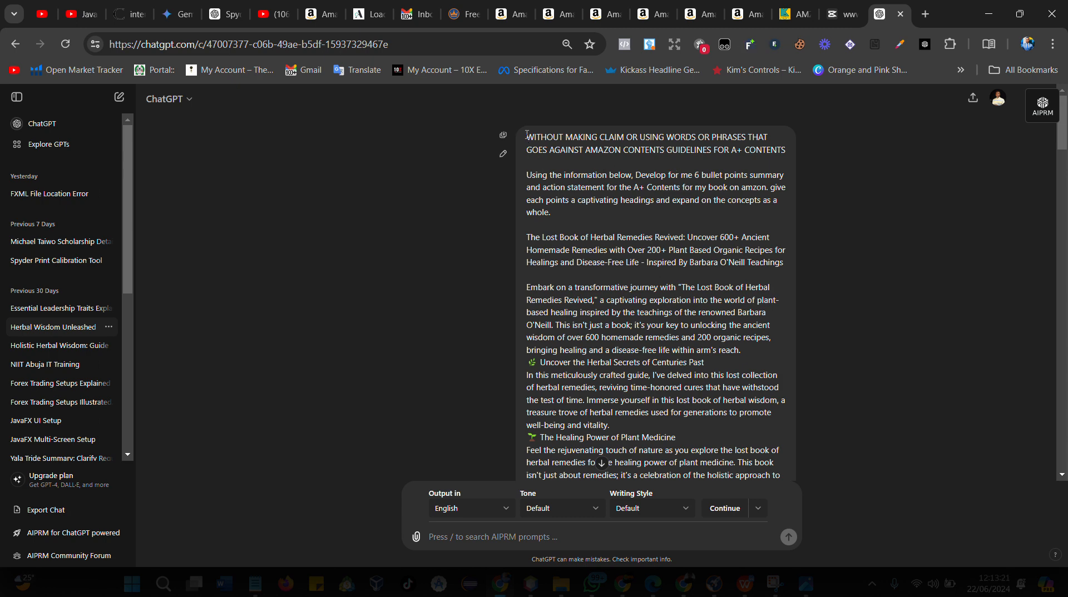
drag(526, 135, 572, 216)
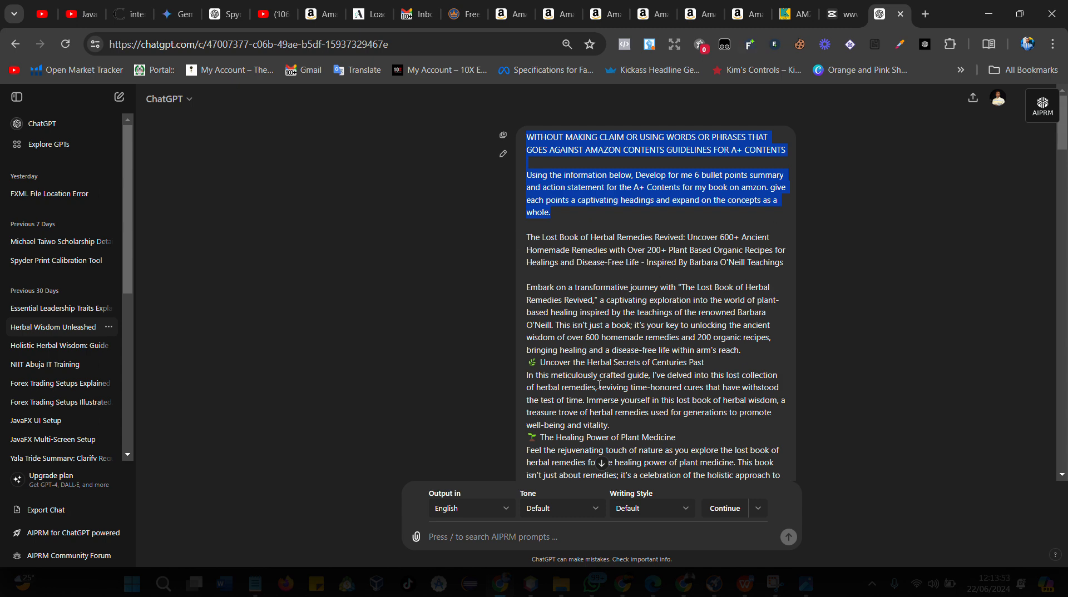
click(701, 17)
click(729, 15)
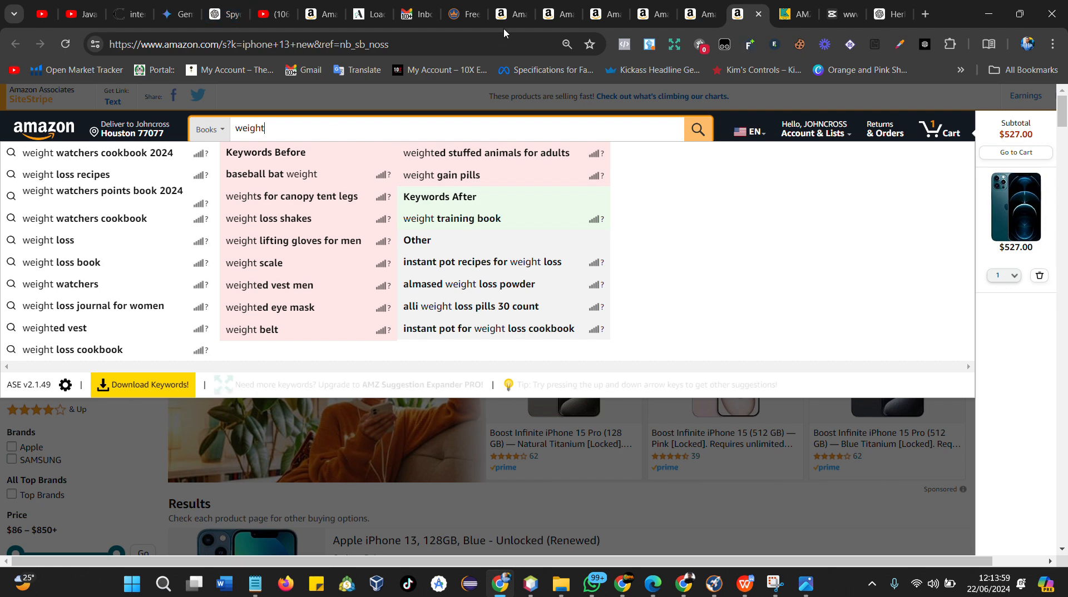
click(320, 14)
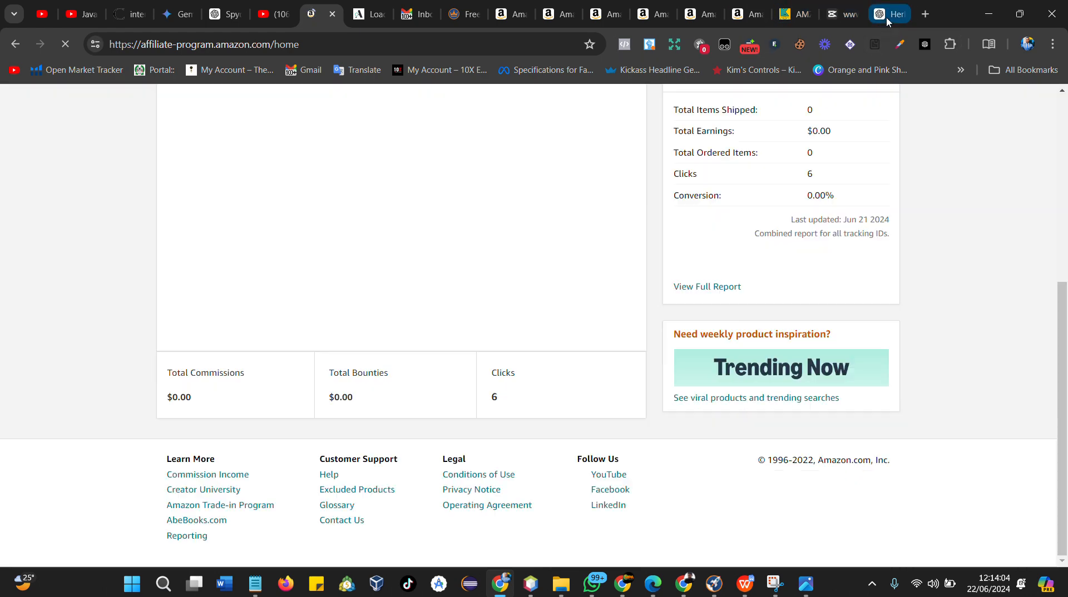
click(887, 17)
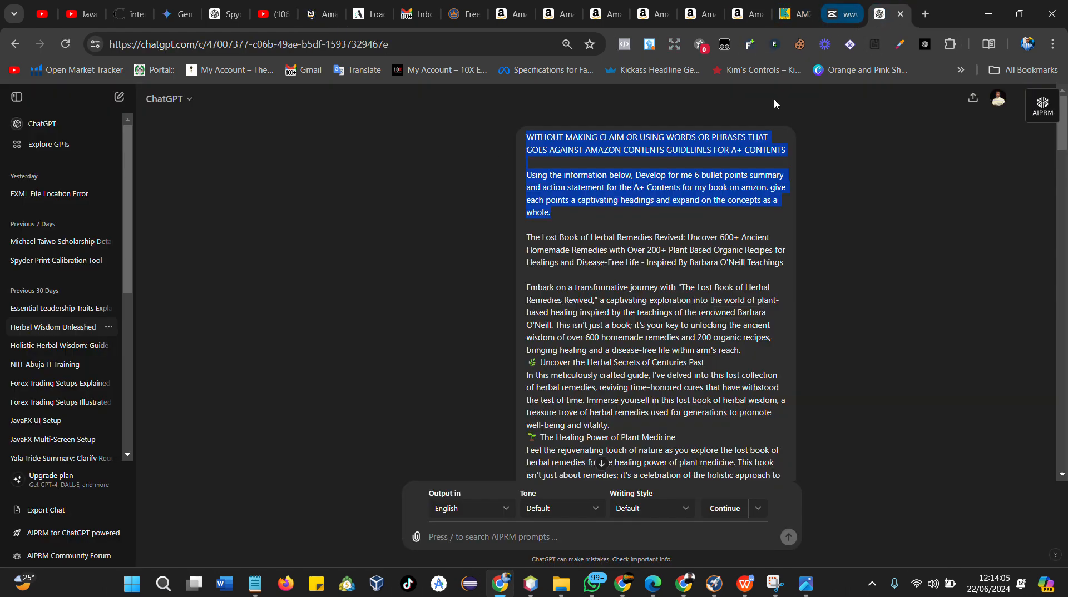
click(688, 590)
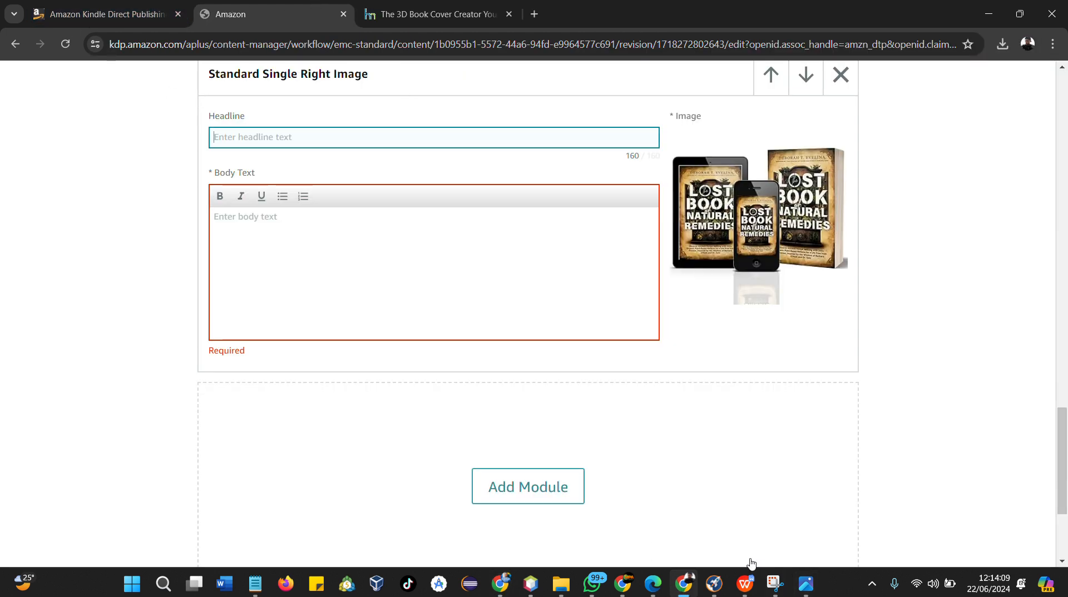
click(688, 589)
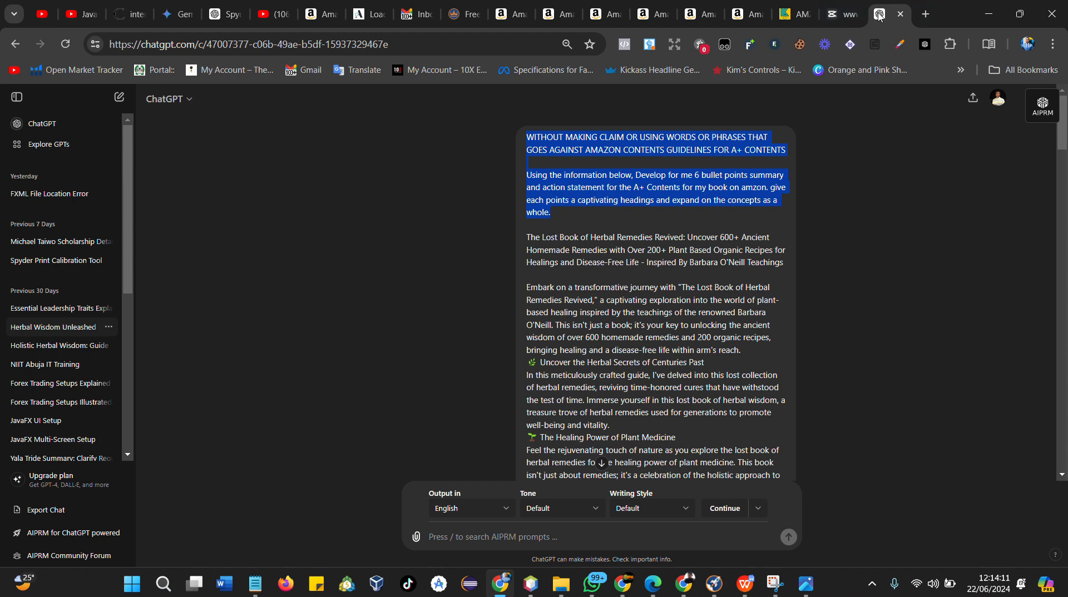
click(695, 14)
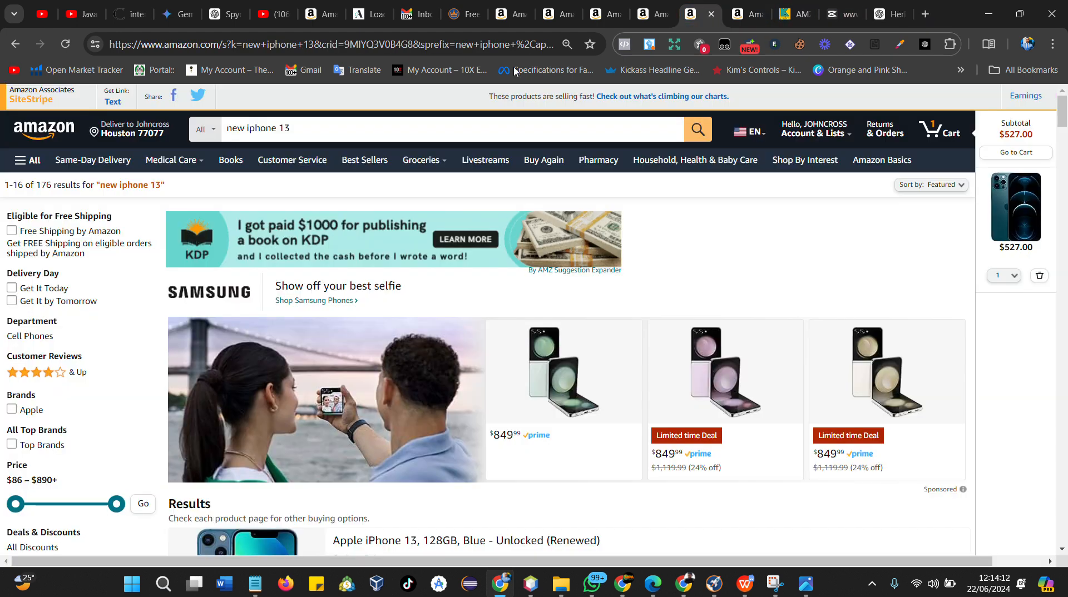
click(339, 127)
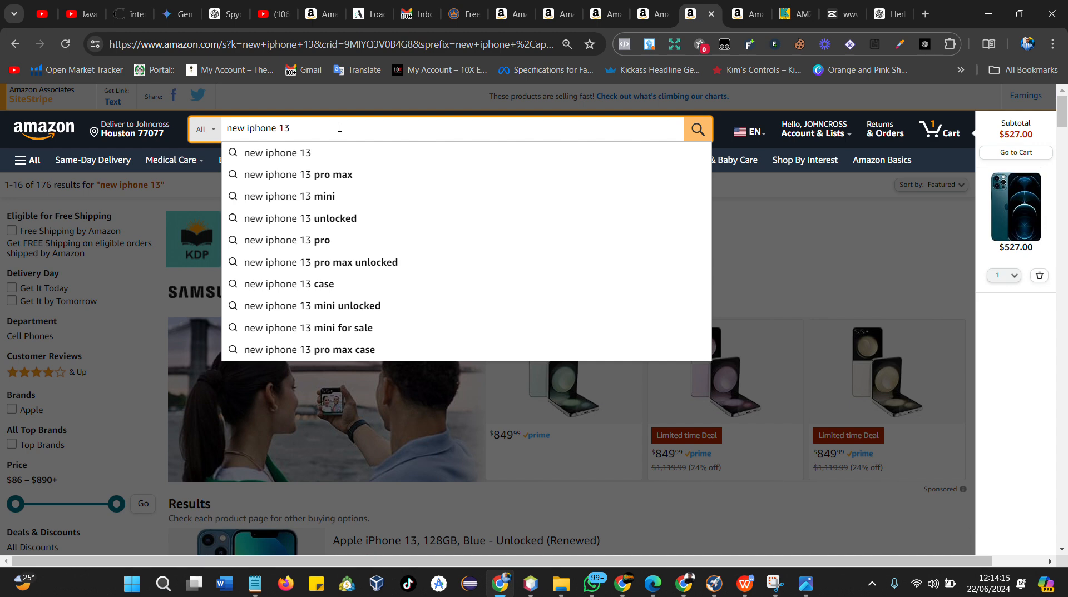
Search Amazon for "lost book of herbal remedies" using the search suggestions
key(ctrl+a)
text(h)
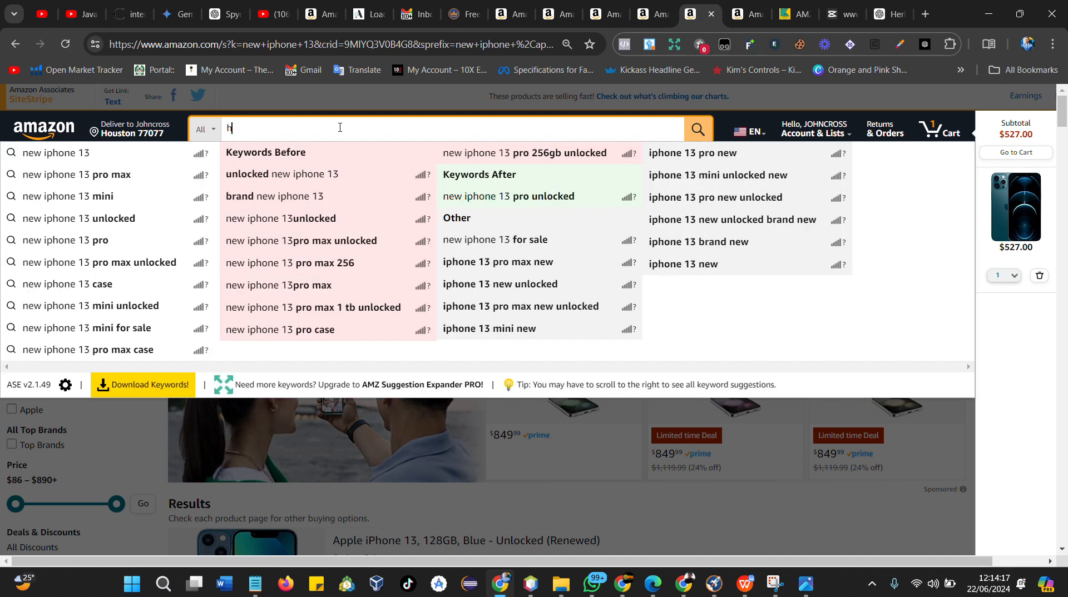
text(er)
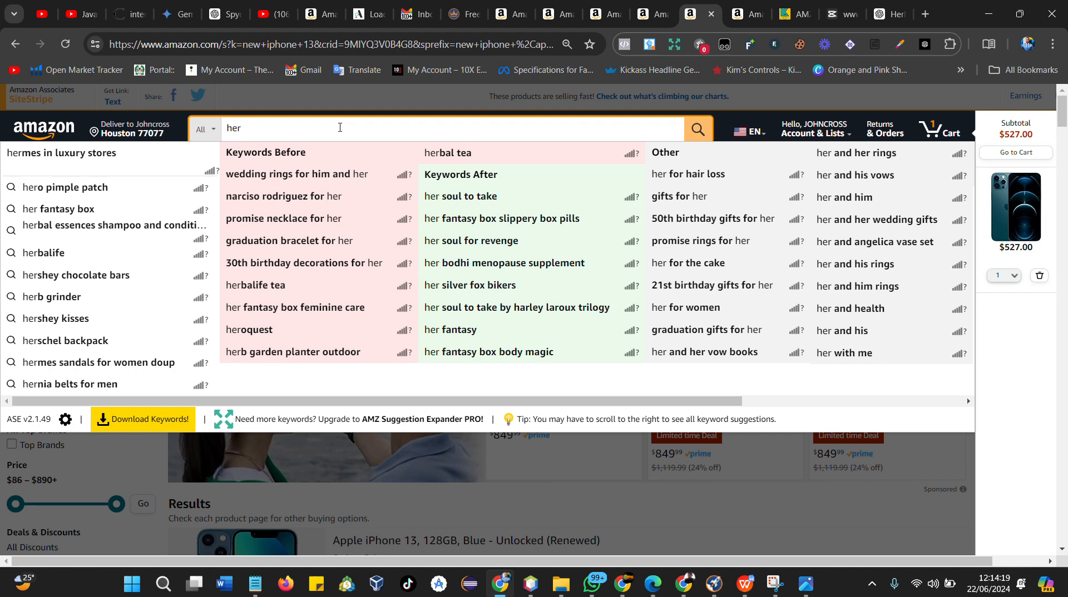
key(BackSpace)
key(BackSpace)
key(BackSpace)
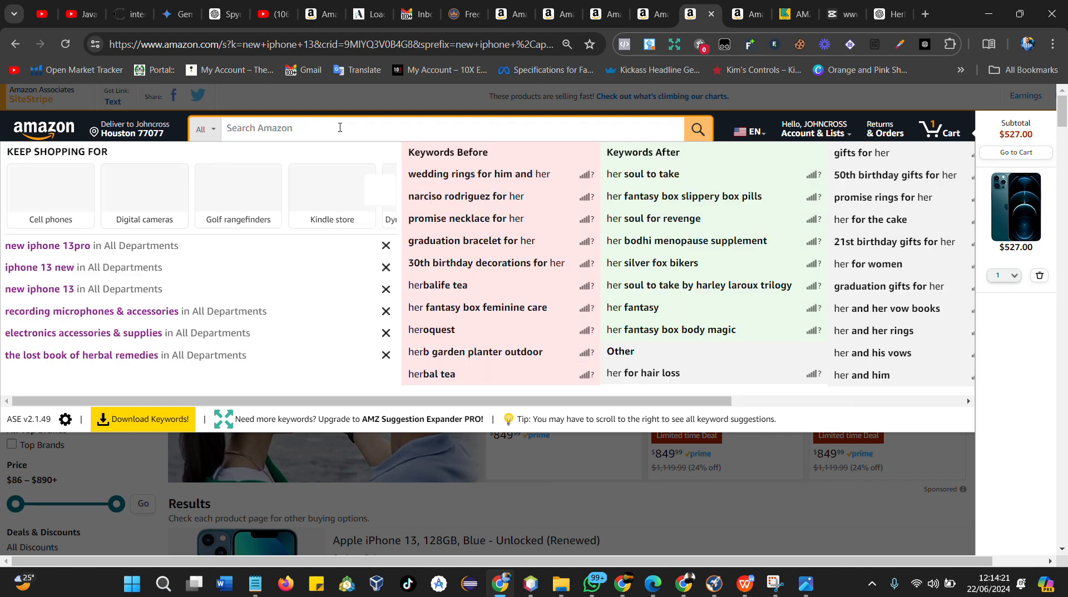
text(k=lost)
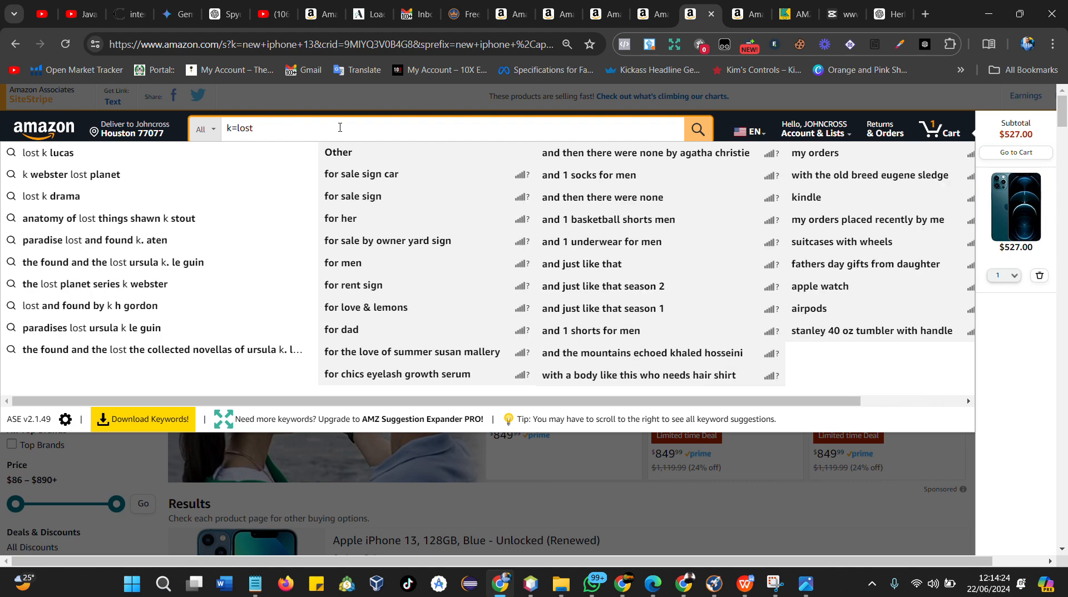
key(ctrl+a)
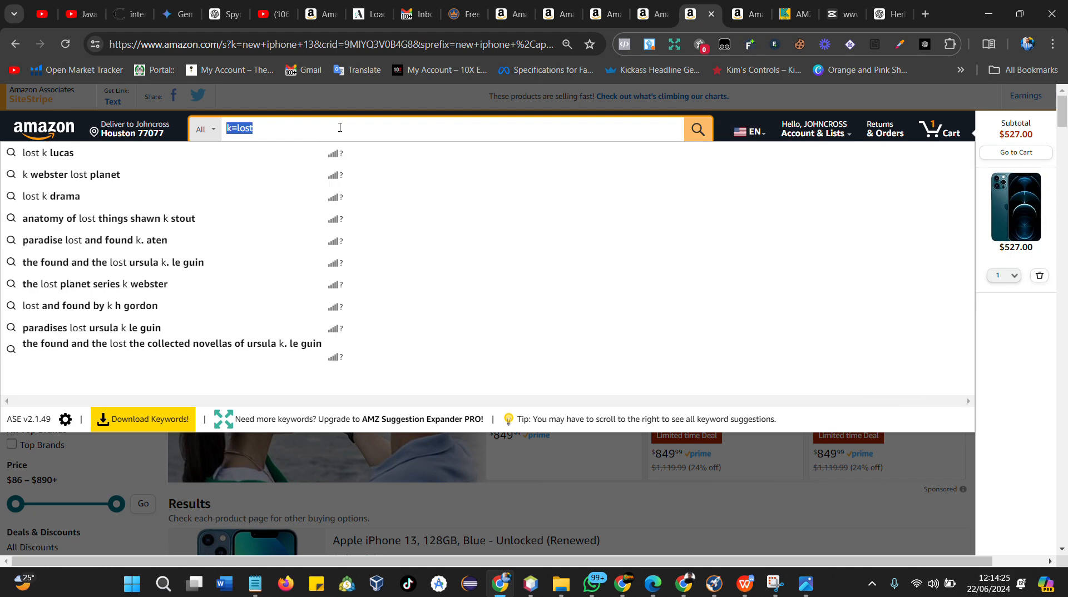
text(lost)
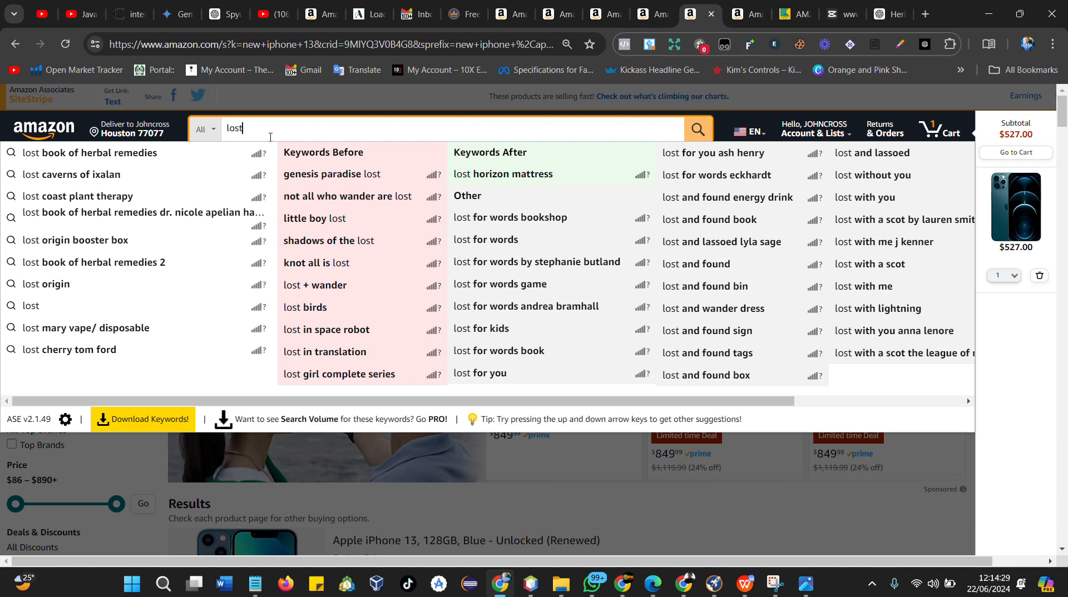
click(148, 153)
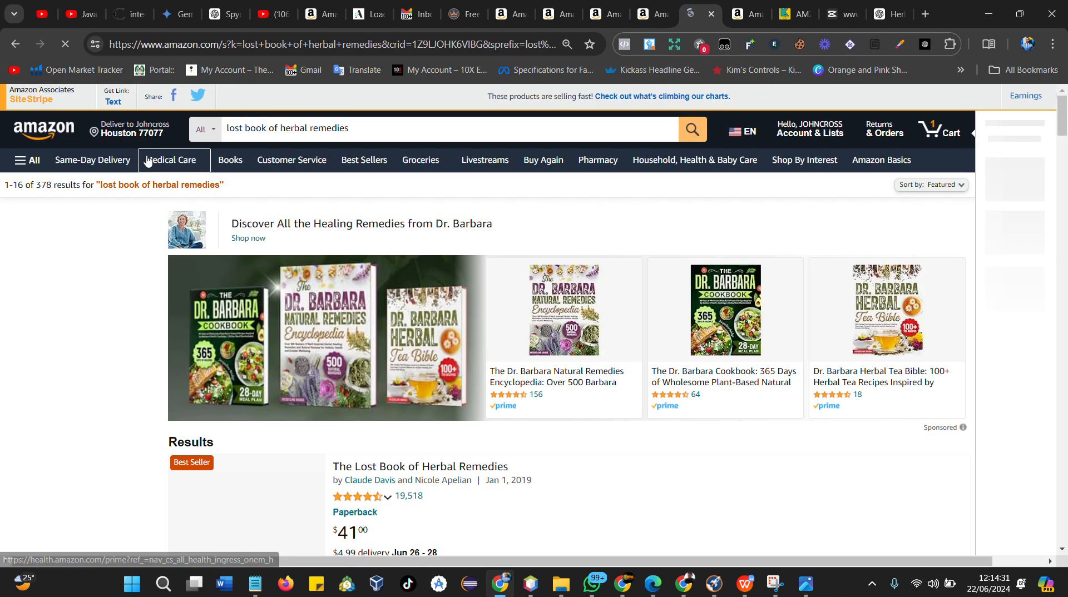
Browse the results and open the listing for The Lost Book of Natural Remedies & Herbal Medicine
scroll(434, 345, down, 10)
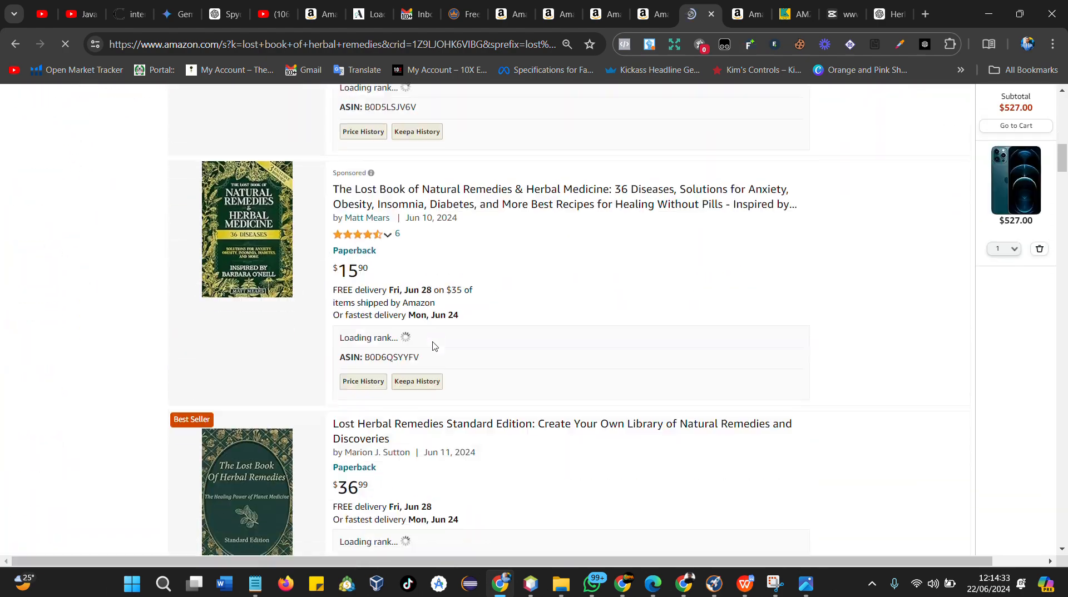
scroll(434, 346, down, 7)
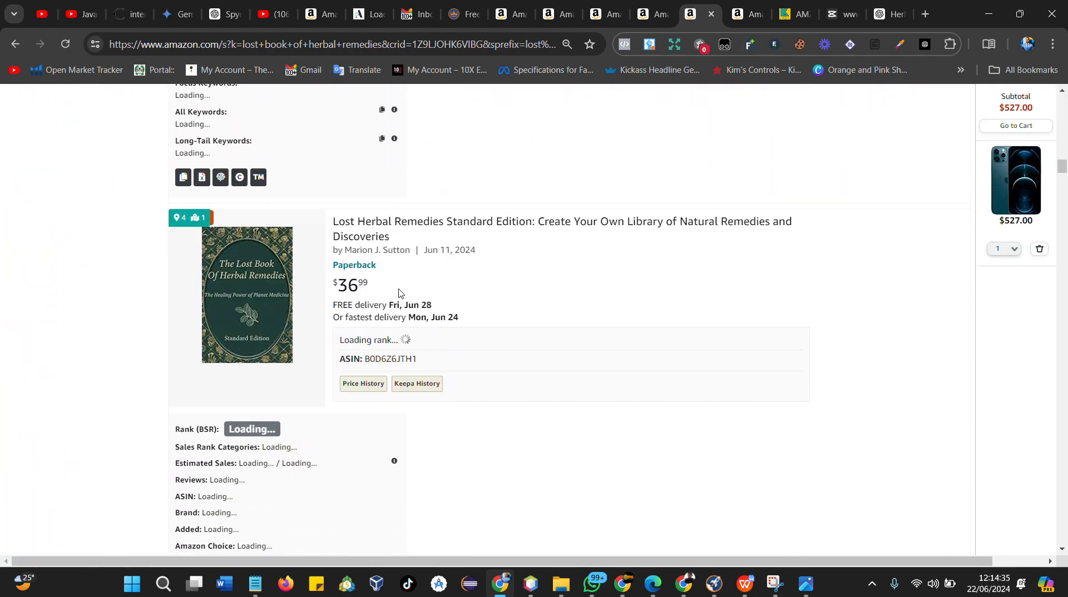
scroll(398, 293, up, 8)
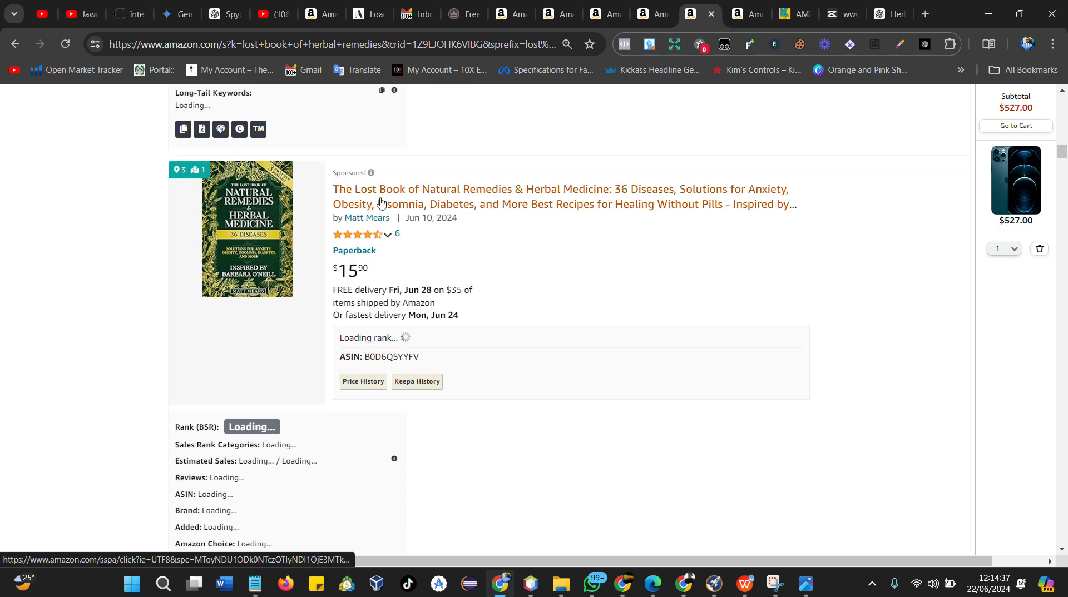
click(380, 202)
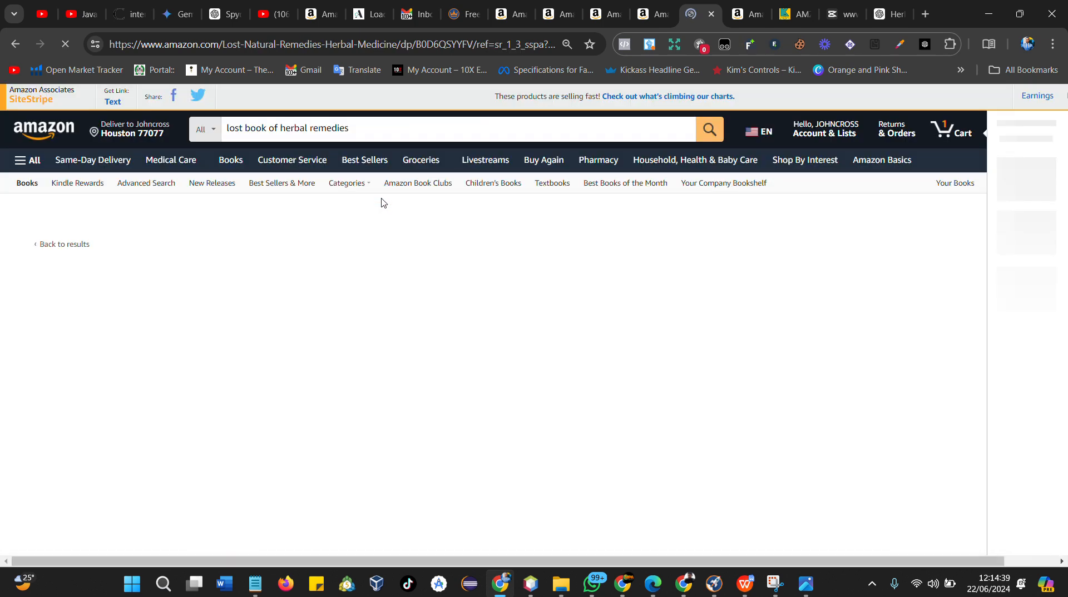
Expand the listing's full description, select it from the title to the closing line, and copy it
scroll(284, 293, down, 2)
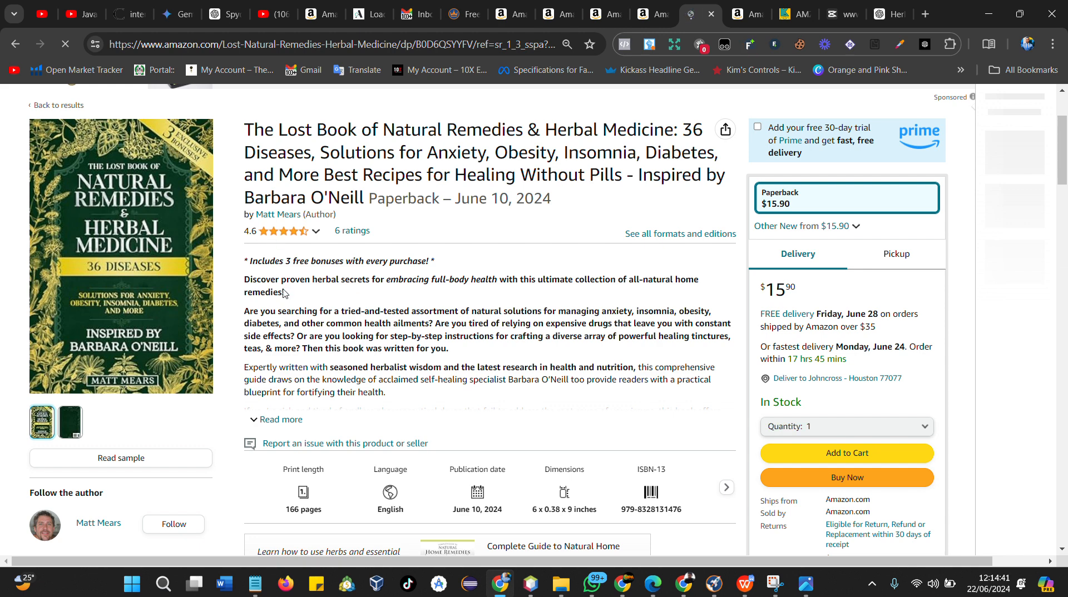
click(276, 420)
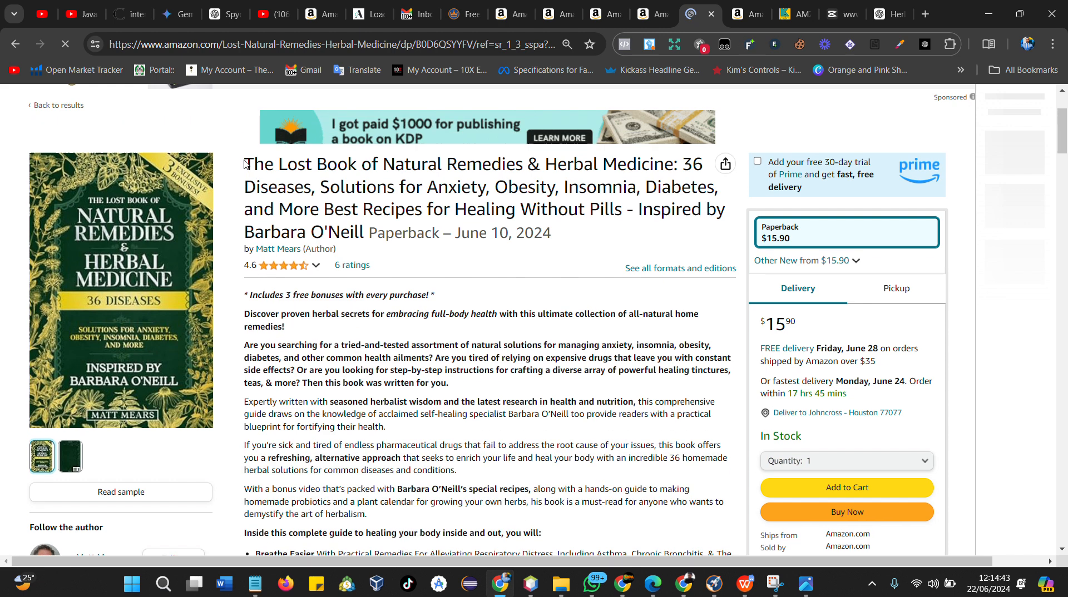
drag(247, 187, 694, 314)
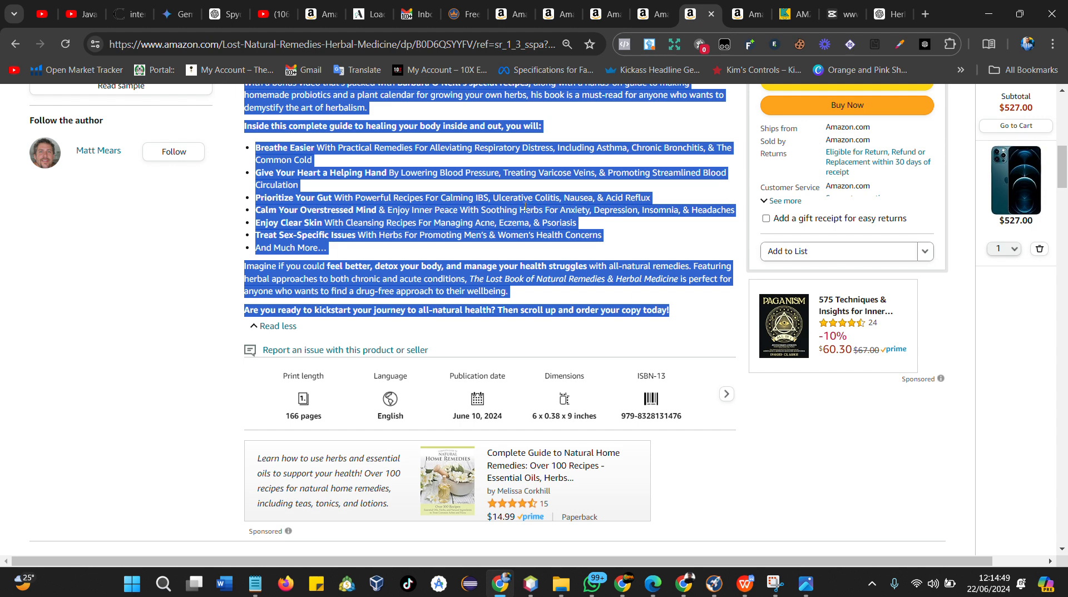
right_click(522, 192)
click(557, 206)
Paste the copied description into a Notepad tab and delete the author, rating and format lines
click(255, 584)
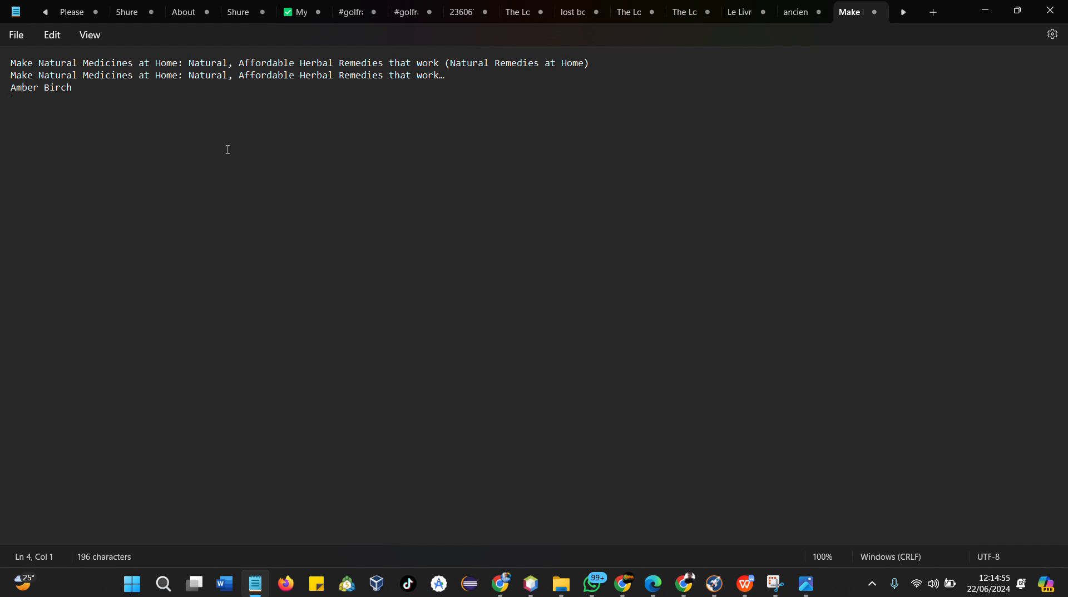
key(ctrl+a)
key(ctrl+v)
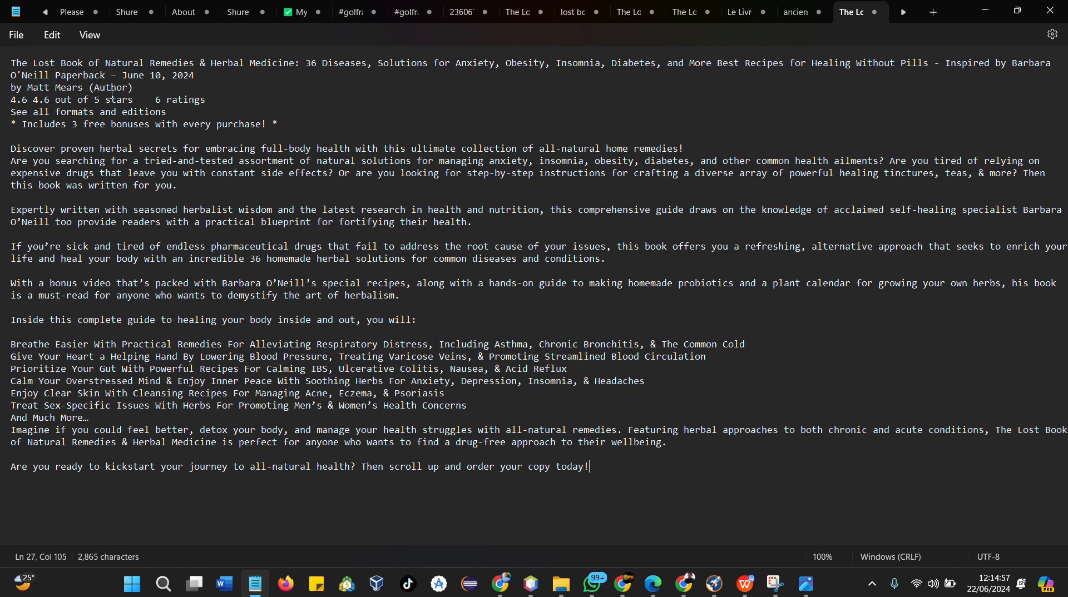
drag(298, 125, 51, 83)
key(BackSpace)
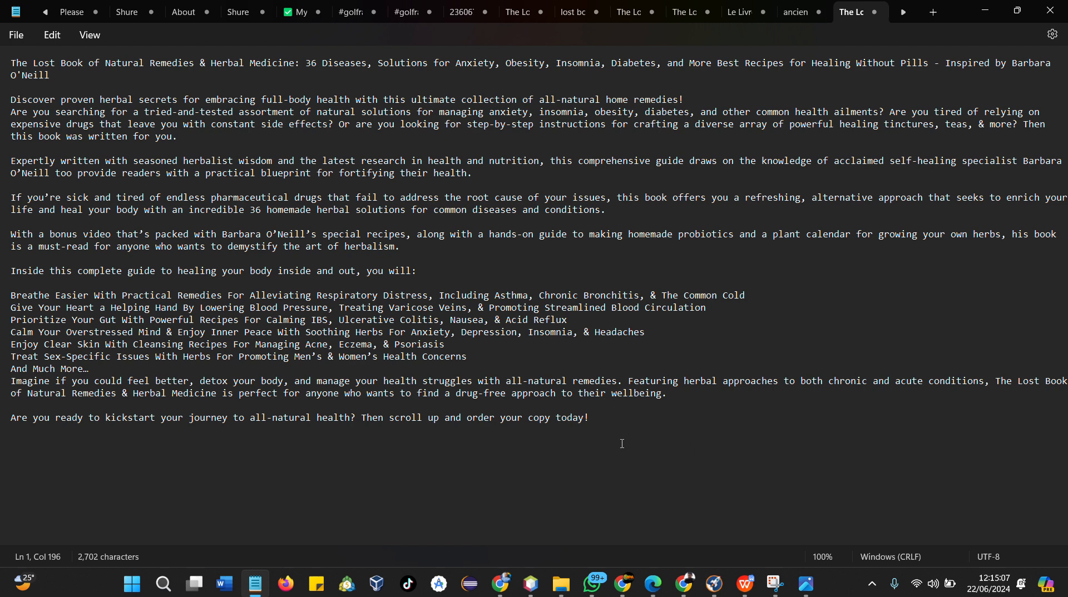
Take the cleaned description out of the Notepad tab, clearing it, and minimize Notepad
key(ctrl+a)
key(BackSpace)
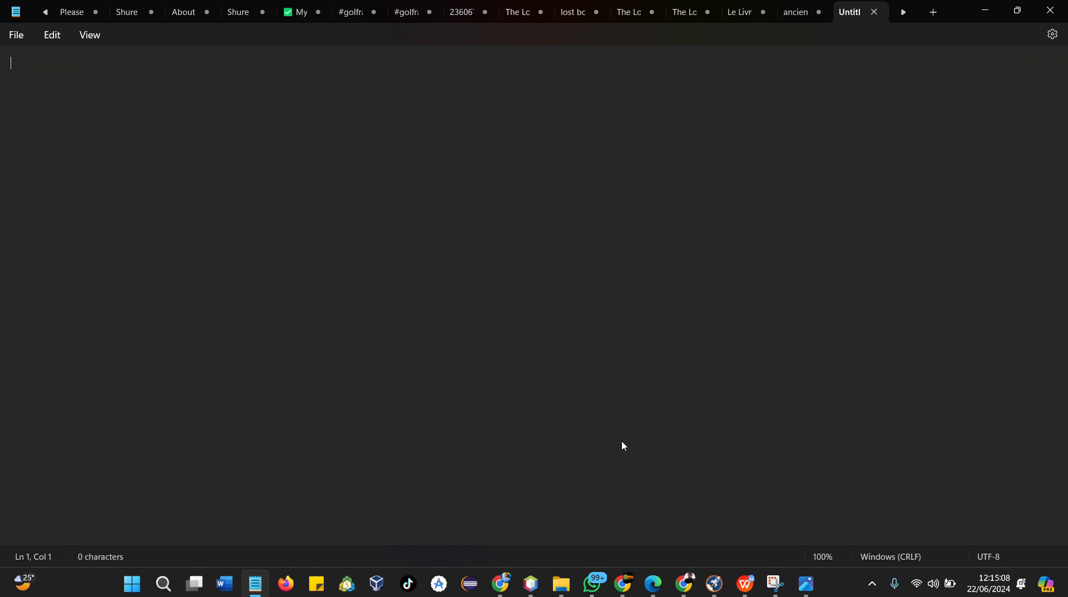
click(981, 12)
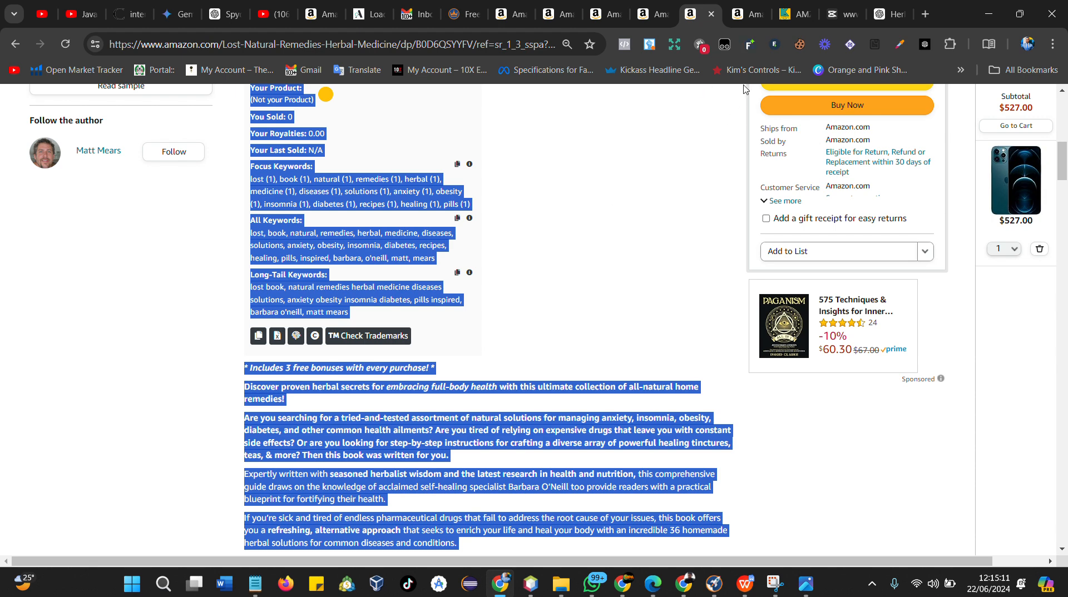
Start a new ChatGPT chat and paste the cleaned book description into the prompt box
click(884, 13)
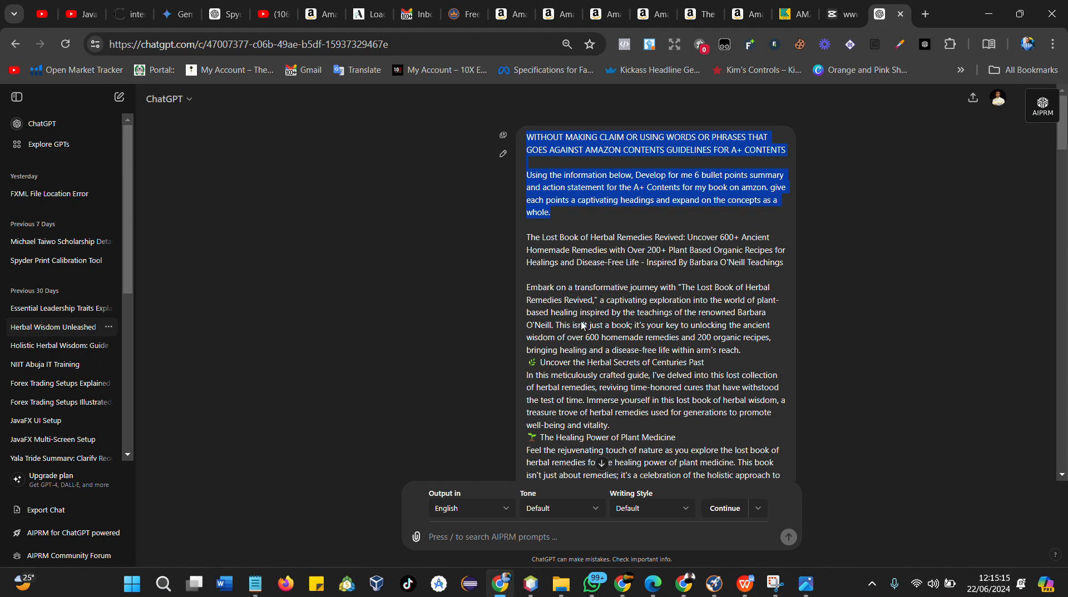
scroll(582, 325, down, 5)
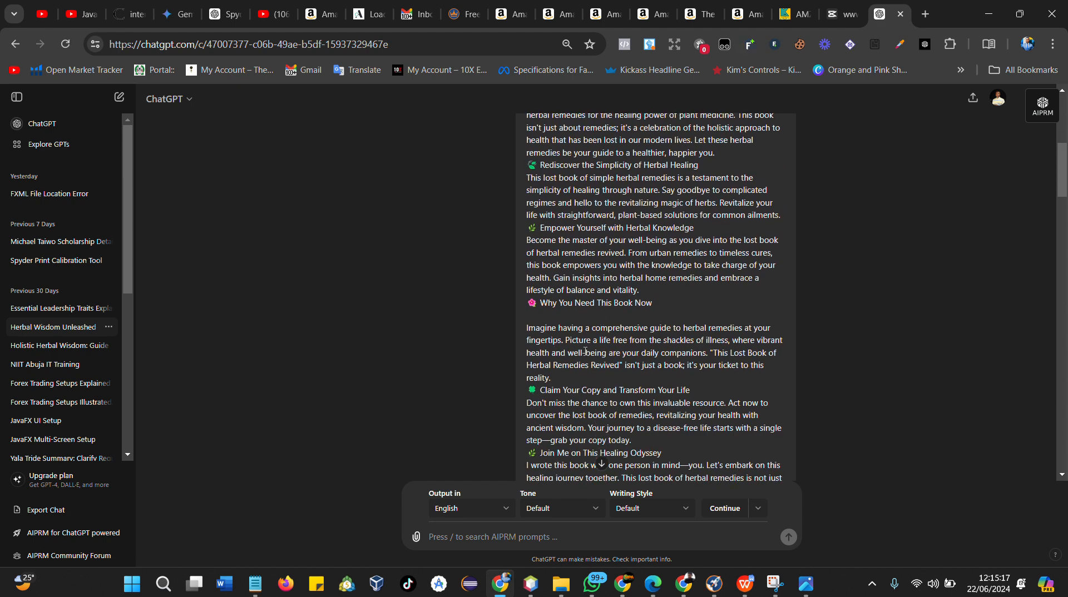
scroll(558, 181, up, 5)
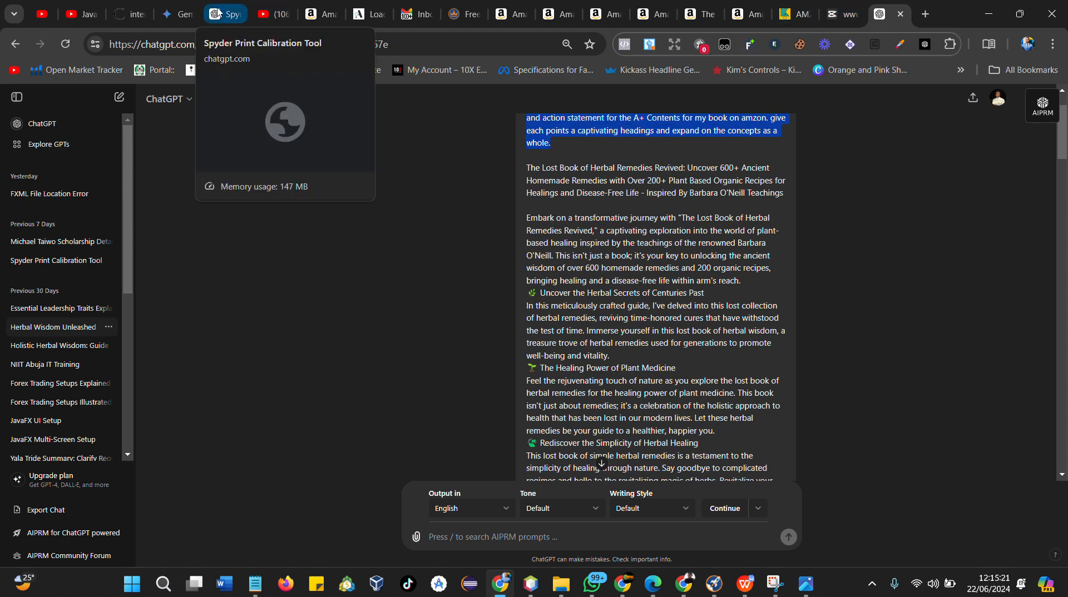
drag(225, 14, 871, 22)
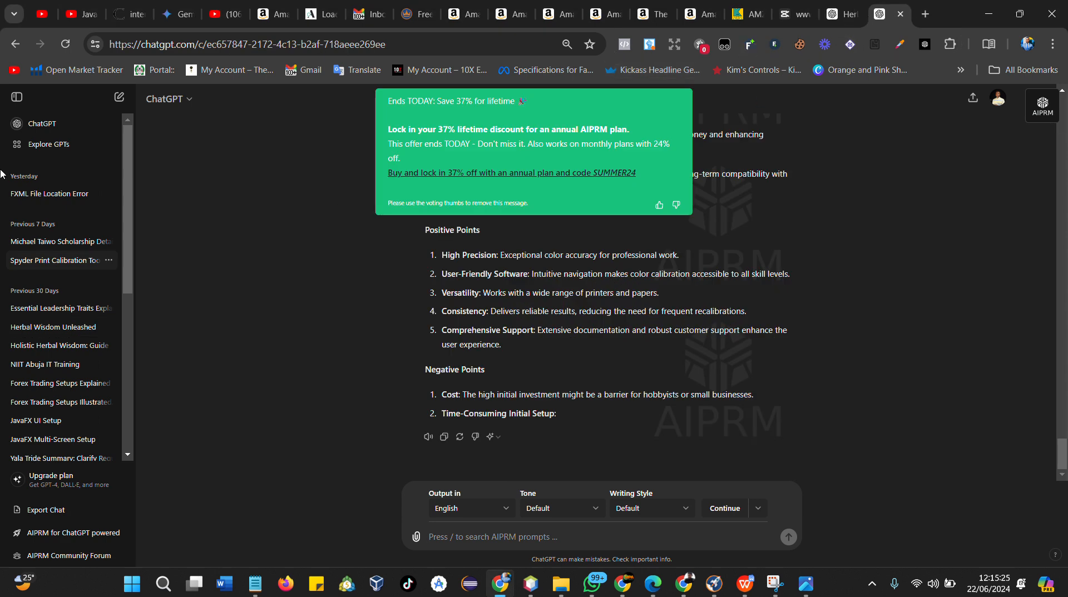
click(119, 97)
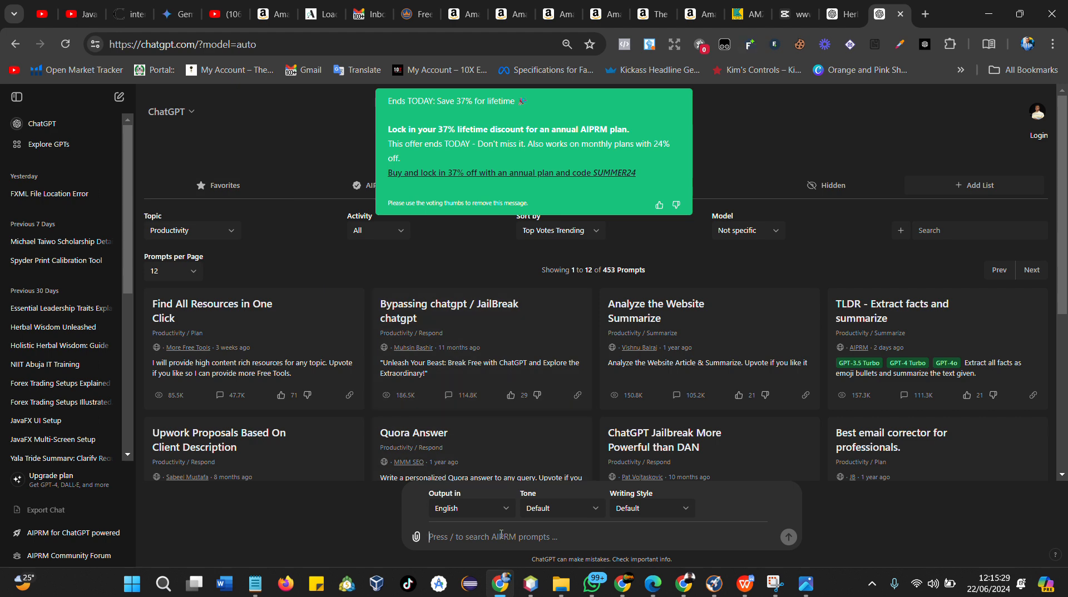
key(ctrl+v)
scroll(493, 539, up, 10)
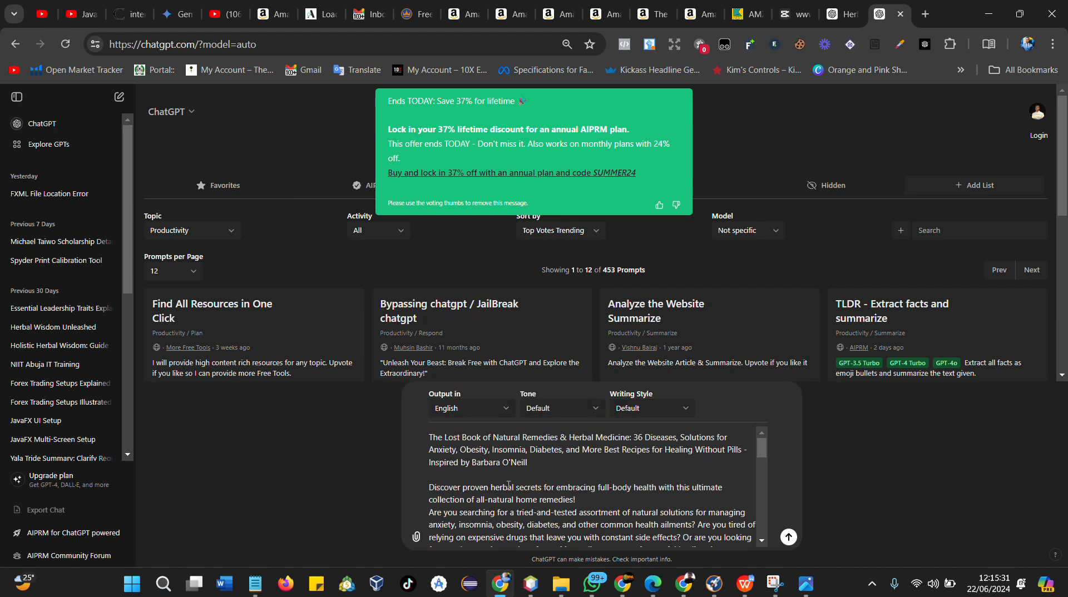
Copy the A+ content instruction text from the earlier conversation and return to the new chat
click(841, 12)
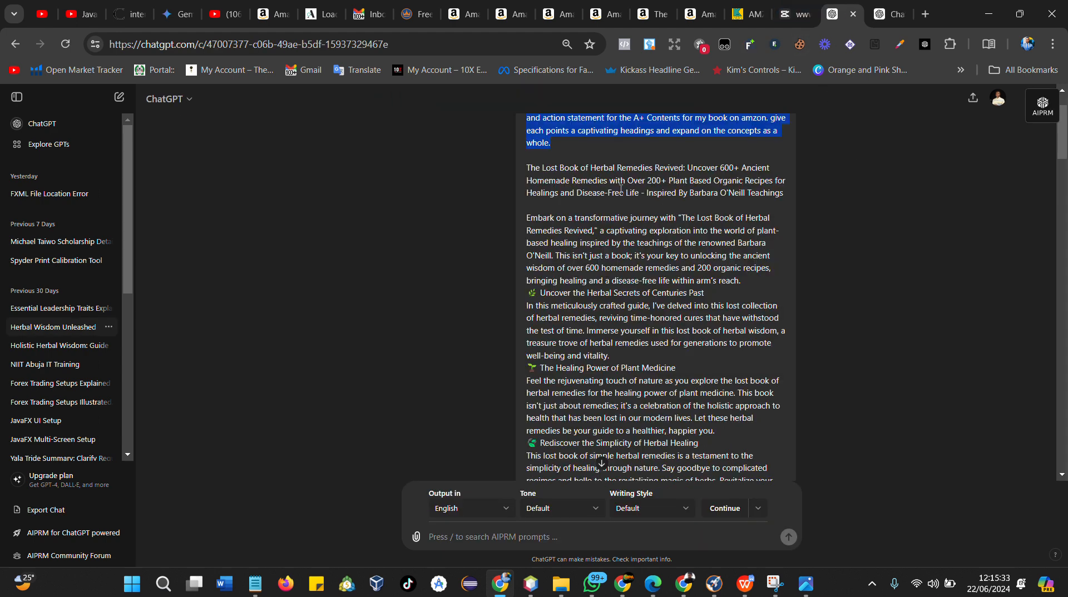
click(577, 165)
scroll(543, 203, up, 2)
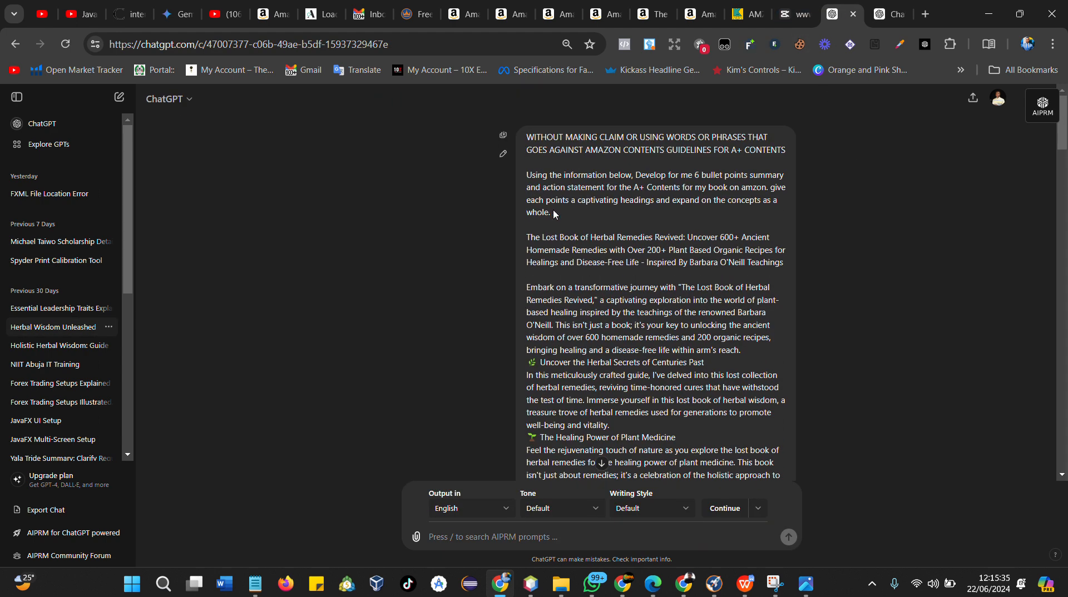
drag(554, 214, 527, 137)
key(ctrl+c)
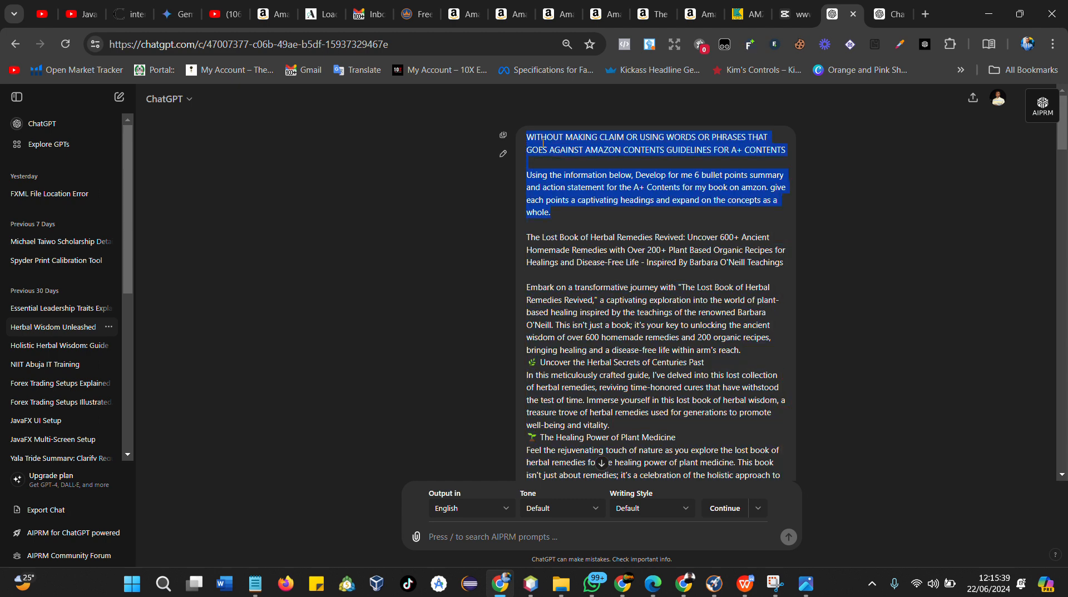
click(886, 22)
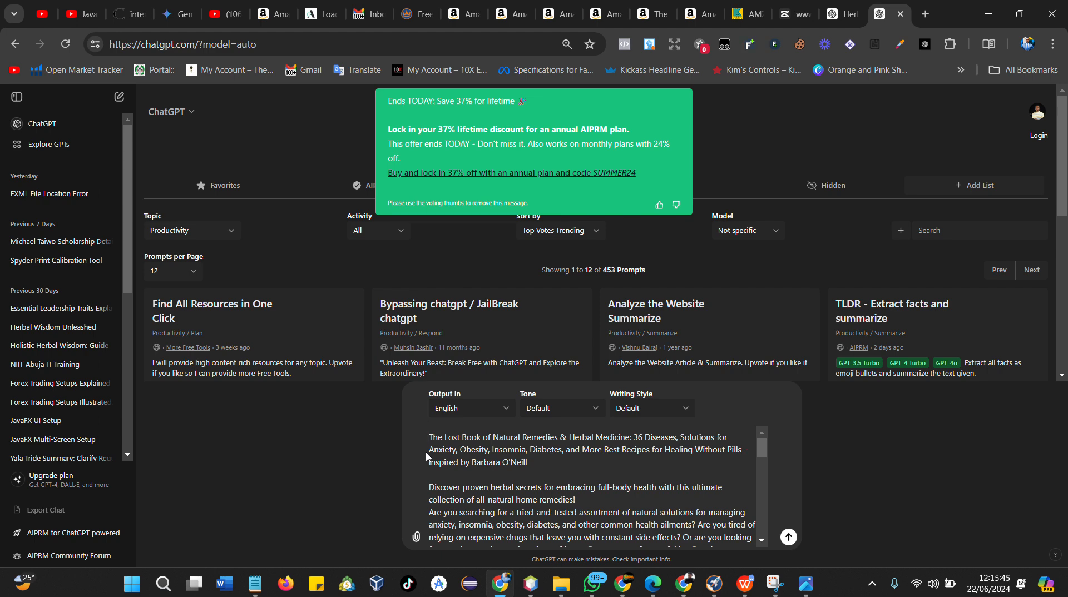
Insert the instruction text above the description in the prompt and send it to ChatGPT
key(shift+Return)
key(shift+Return)
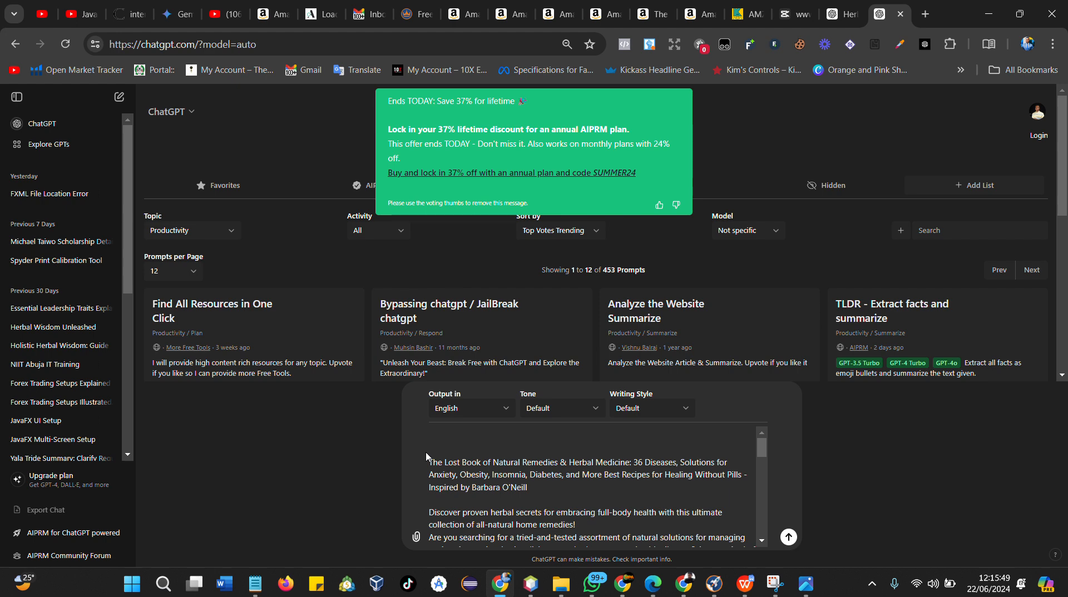
key(ctrl+v)
scroll(425, 452, down, 5)
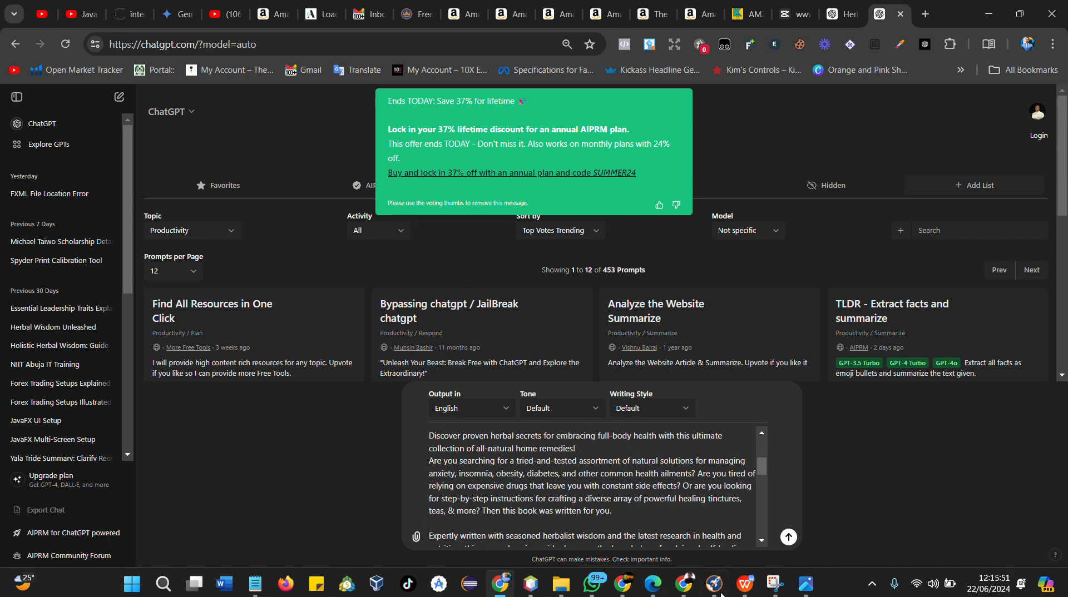
click(789, 538)
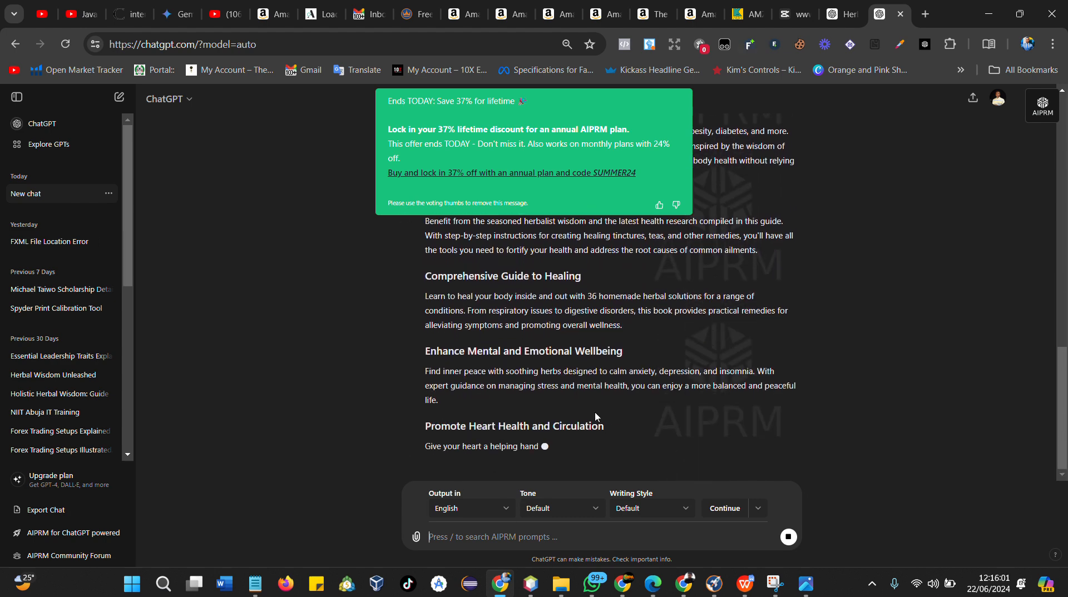
Dismiss the AIPRM promo banner and select the first generated heading, "Transform Your Health Naturally"
click(676, 207)
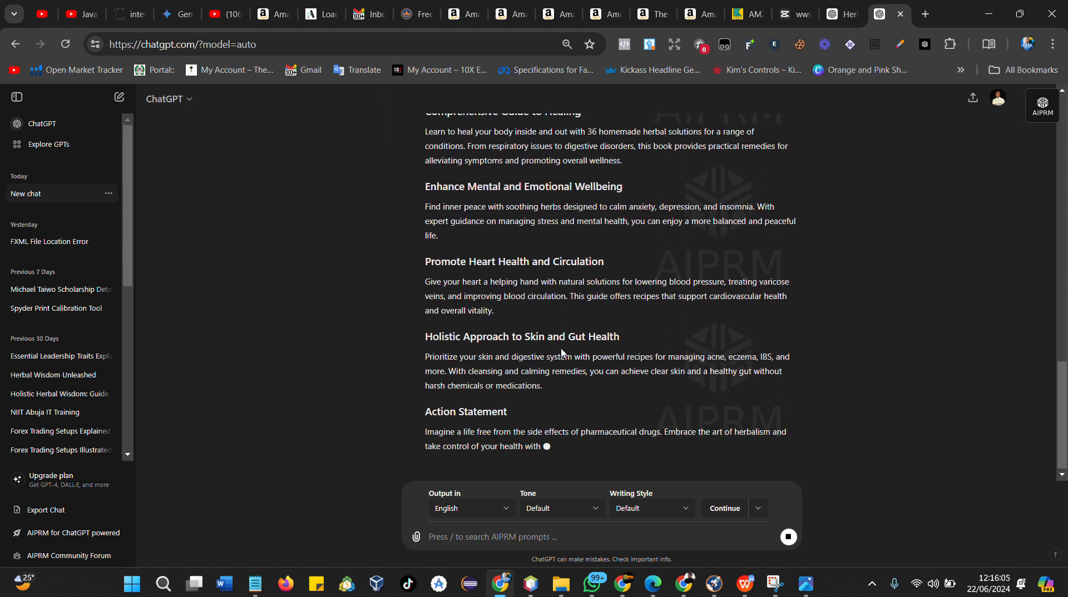
scroll(564, 350, up, 4)
scroll(561, 353, up, 1)
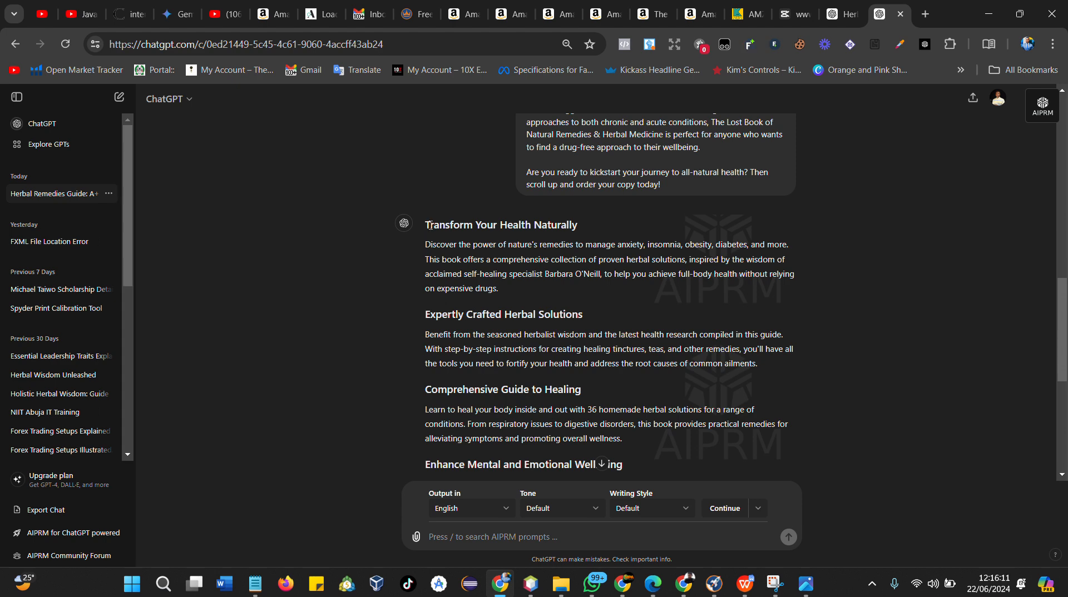
drag(430, 225, 587, 228)
key(ctrl+c)
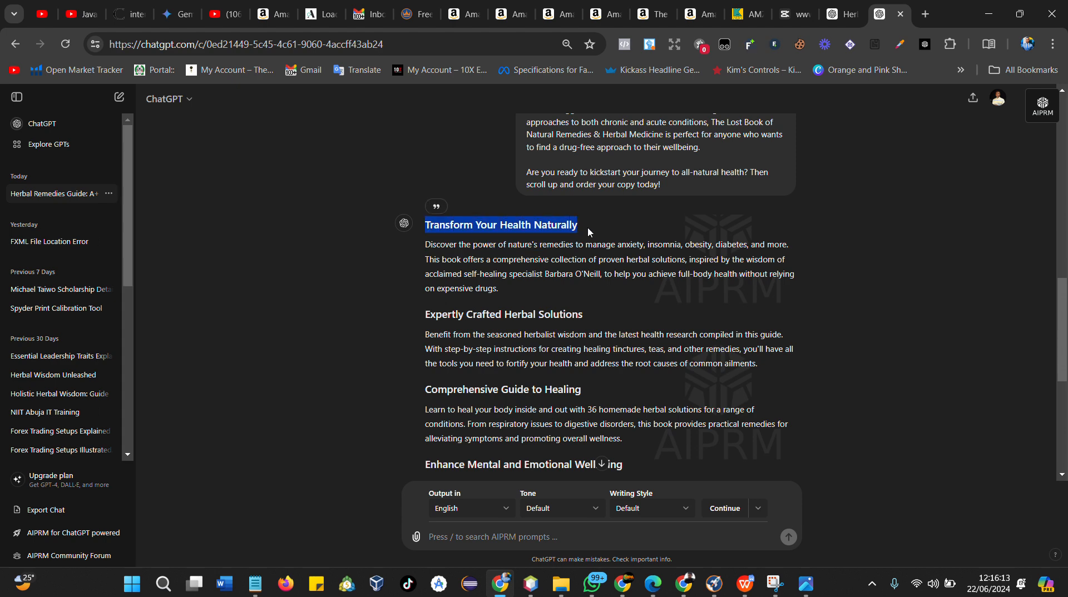
Paste the heading "Transform Your Health Naturally" into the Standard Single Right Image module's headline
mouse_move(842, 23)
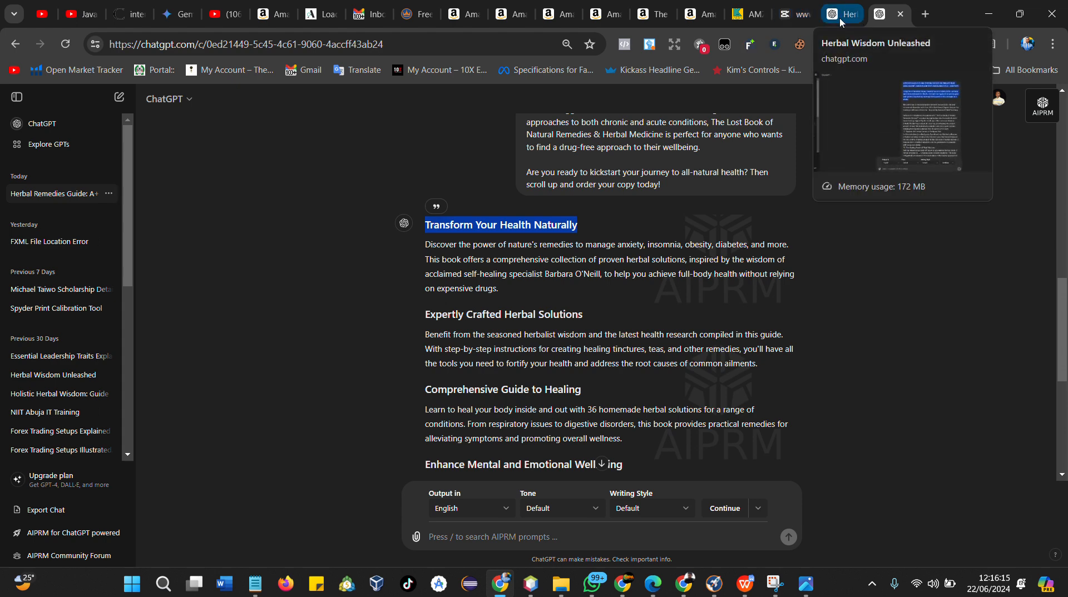
click(687, 588)
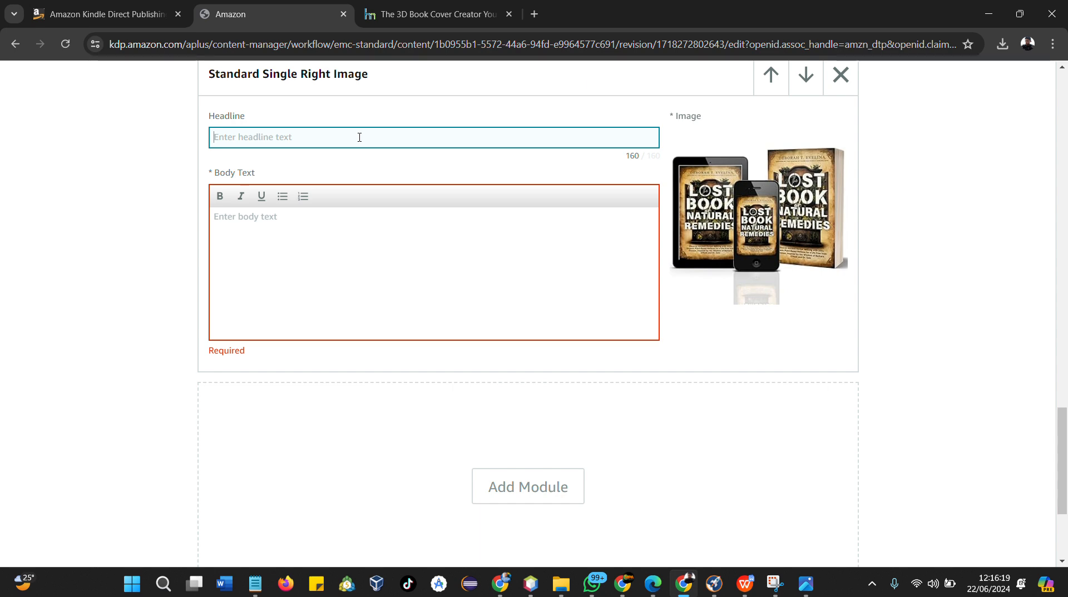
key(ctrl+v)
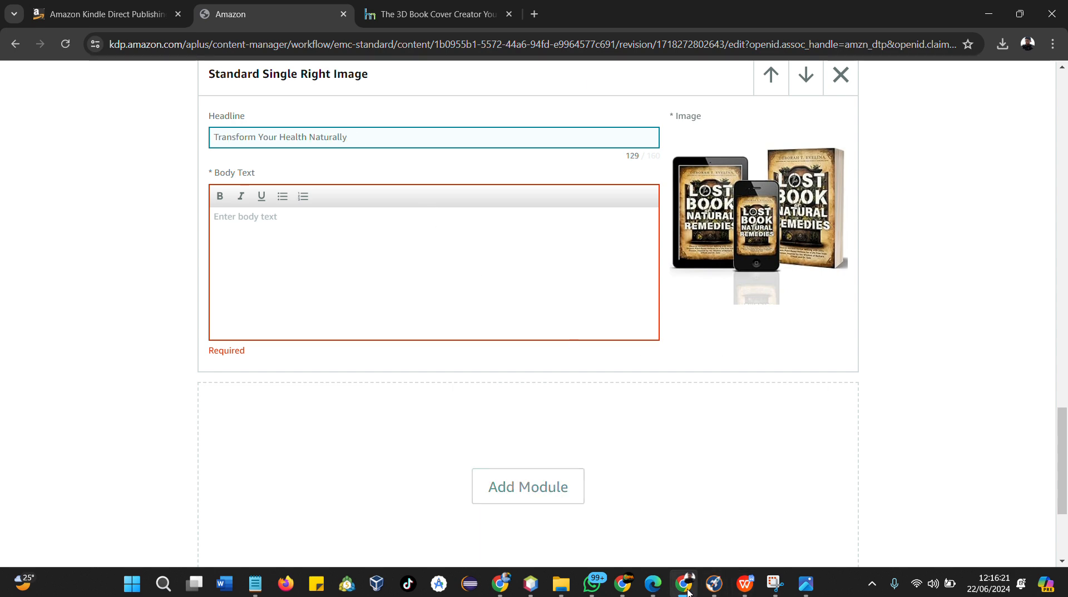
Copy the first generated paragraph from ChatGPT and paste it into the module's body text
mouse_move(685, 585)
click(632, 522)
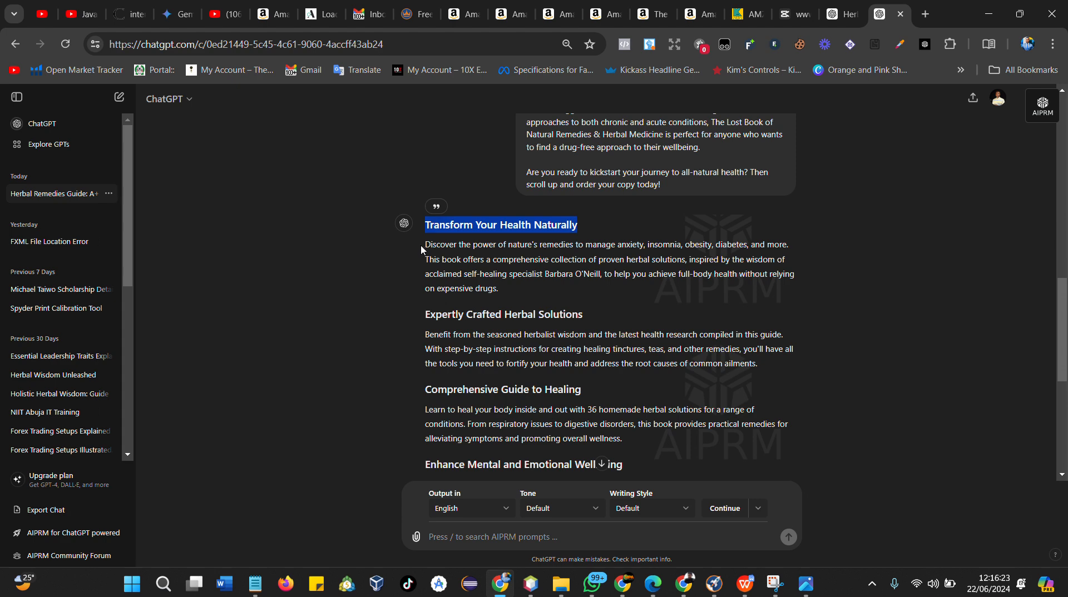
drag(427, 245, 508, 295)
key(ctrl+c)
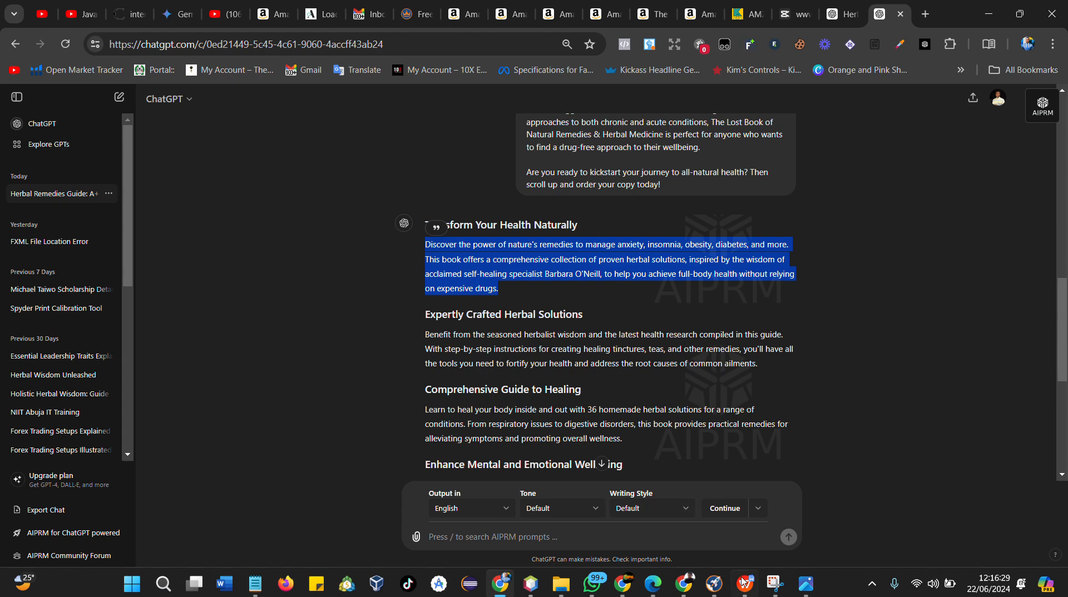
click(687, 590)
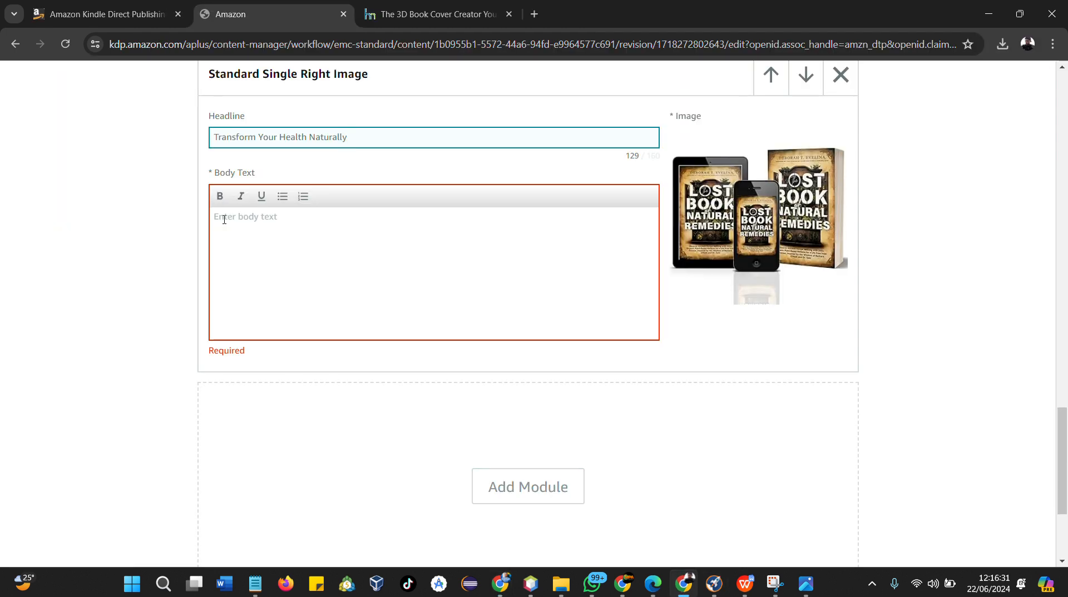
click(224, 220)
key(ctrl+v)
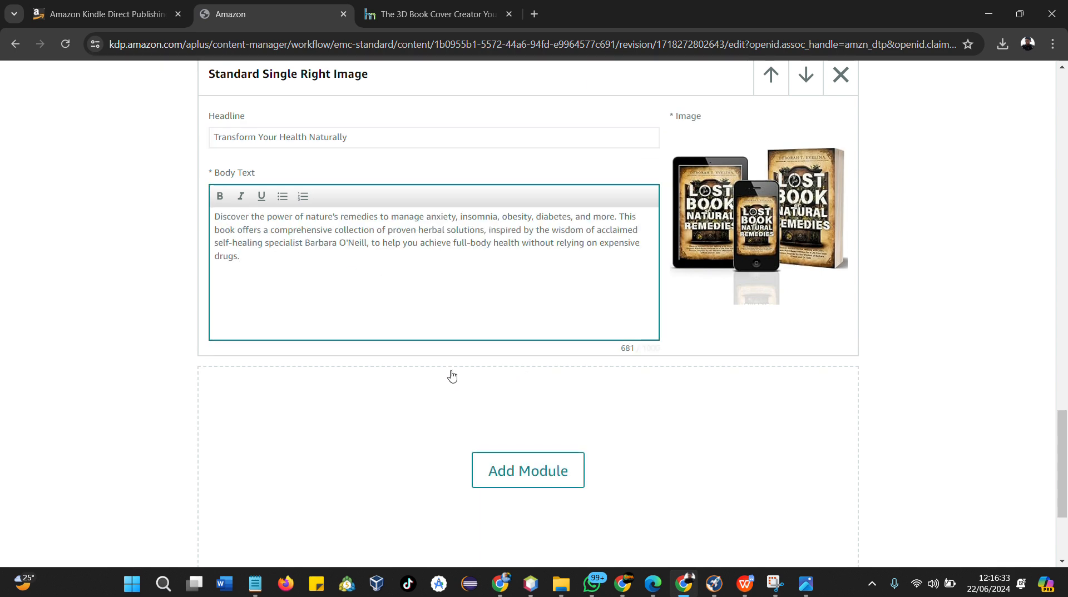
Trim the body text so it ends with "Barbara O'Neill."
scroll(284, 280, up, 3)
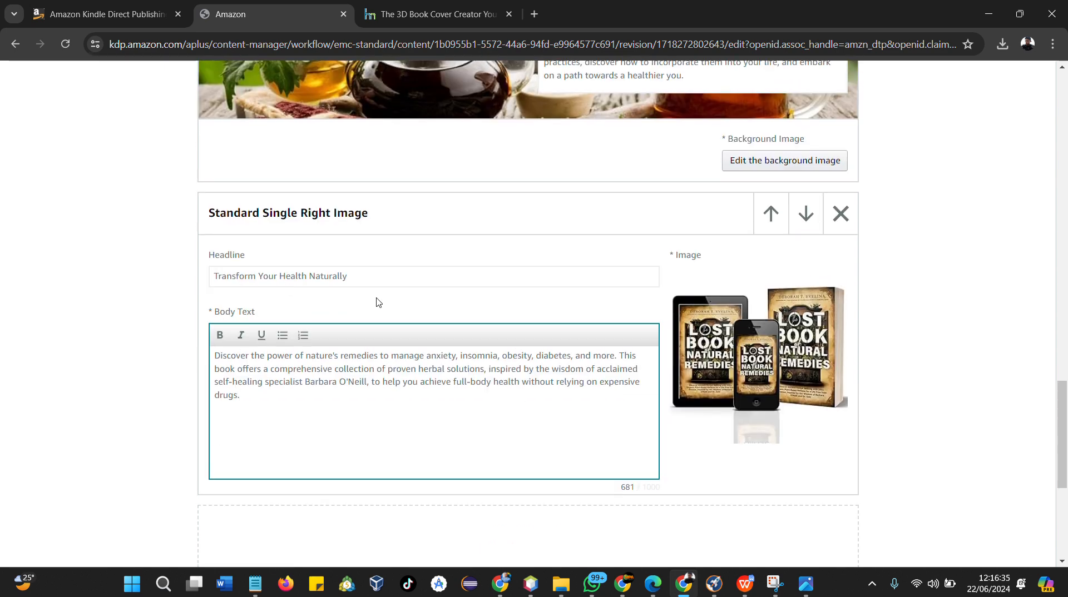
scroll(374, 300, down, 1)
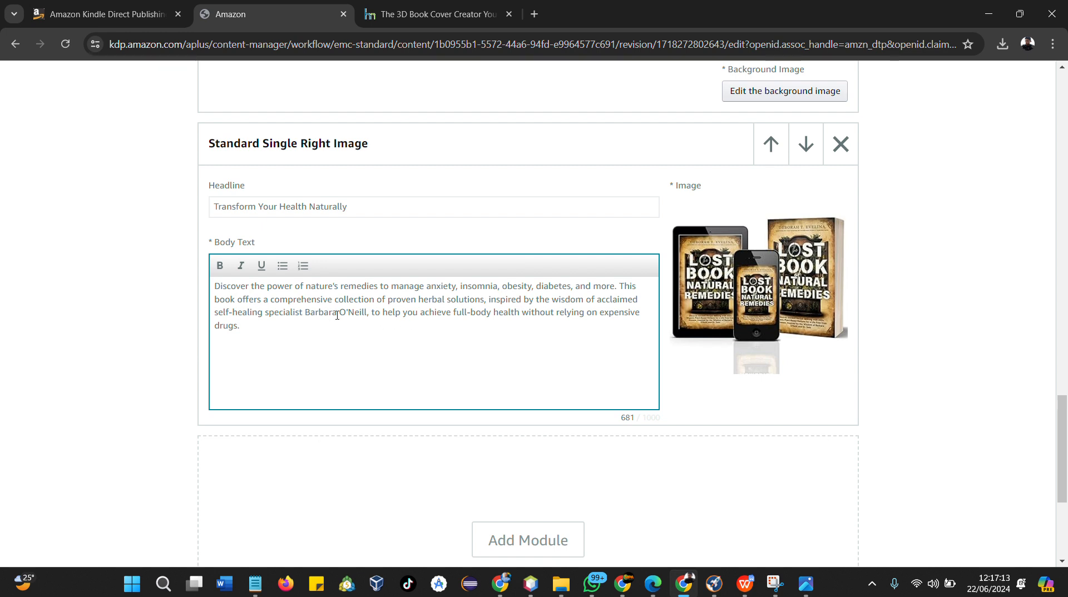
drag(367, 315, 379, 328)
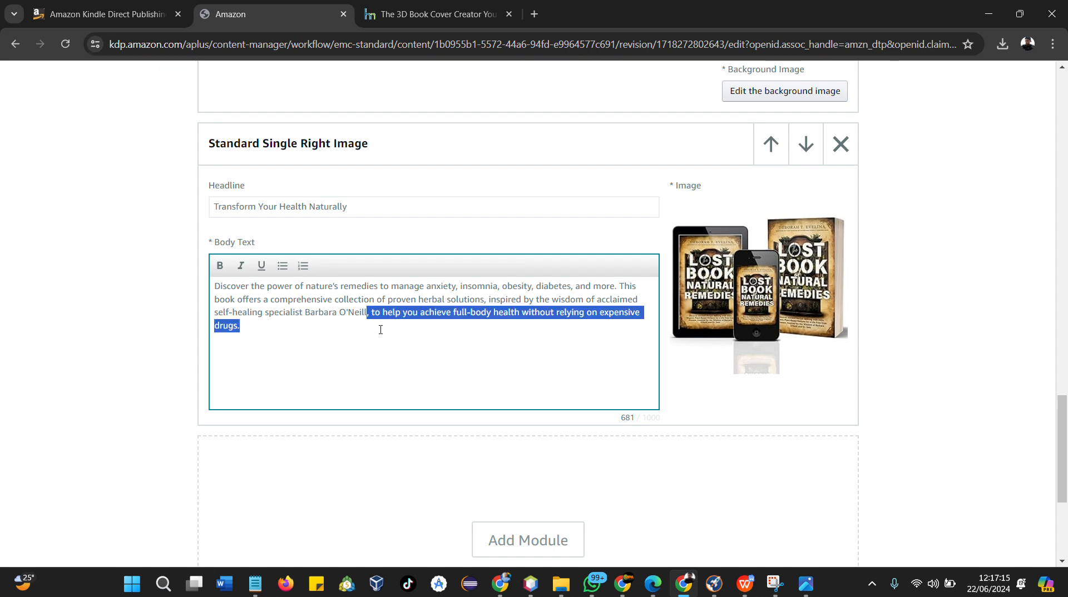
key(BackSpace)
text(.)
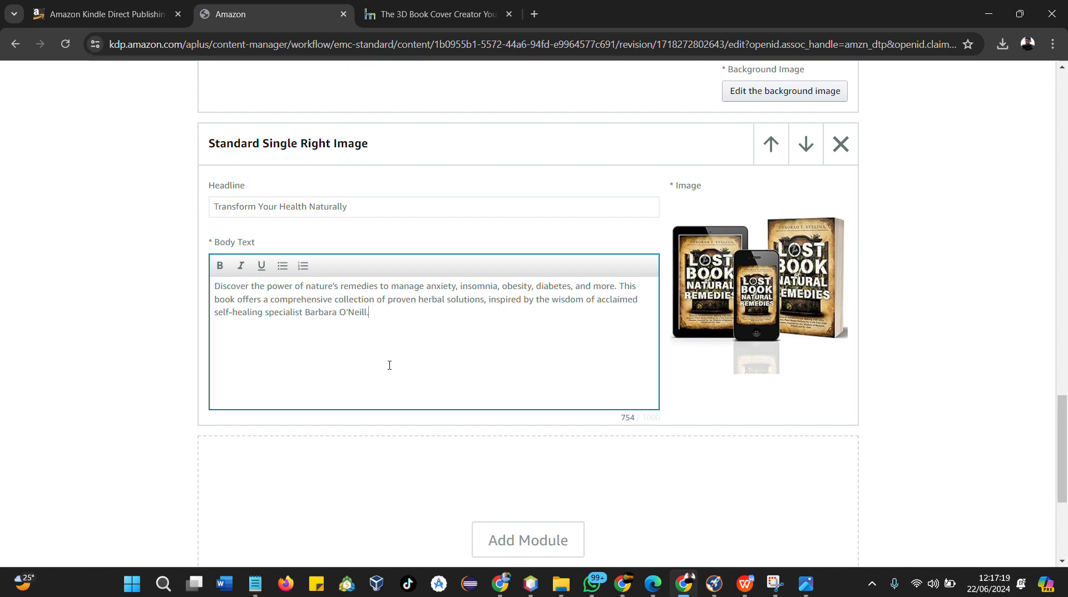
Move the Standard Single Right Image module up to the top of the A+ content
scroll(412, 350, up, 1)
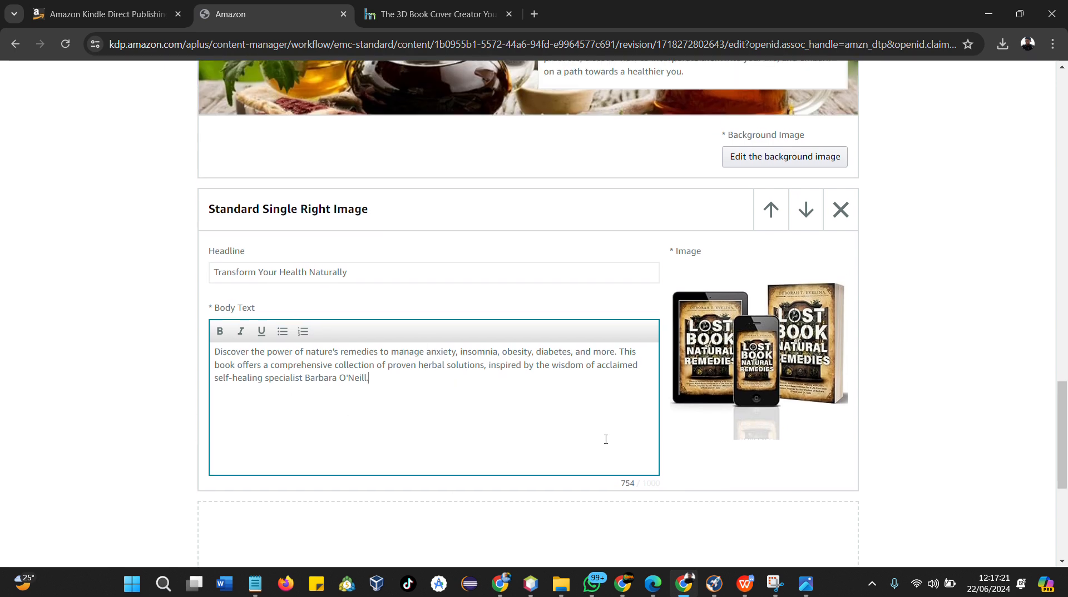
scroll(611, 437, down, 3)
scroll(624, 435, up, 4)
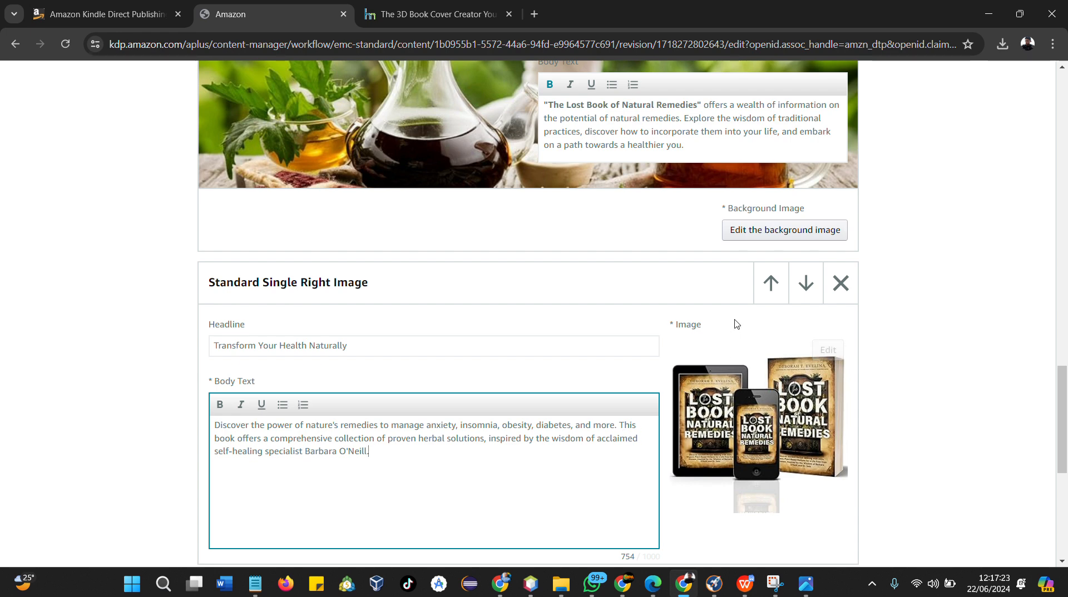
click(770, 285)
click(770, 285)
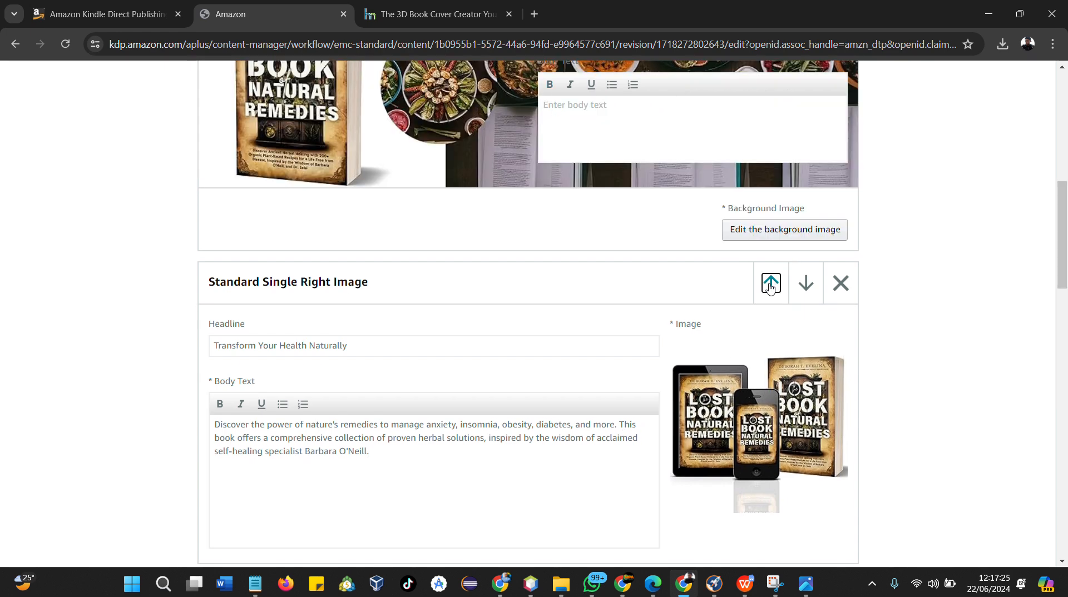
click(770, 284)
Review the module order and continue to the Apply ASINs stage
scroll(770, 285, down, 4)
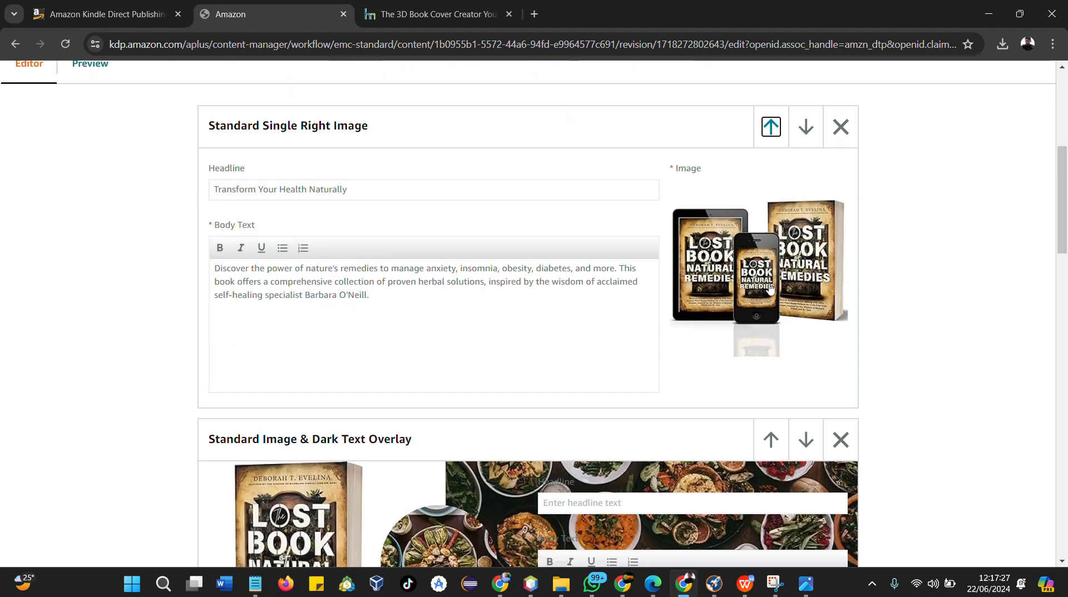
scroll(530, 330, down, 2)
scroll(530, 330, down, 15)
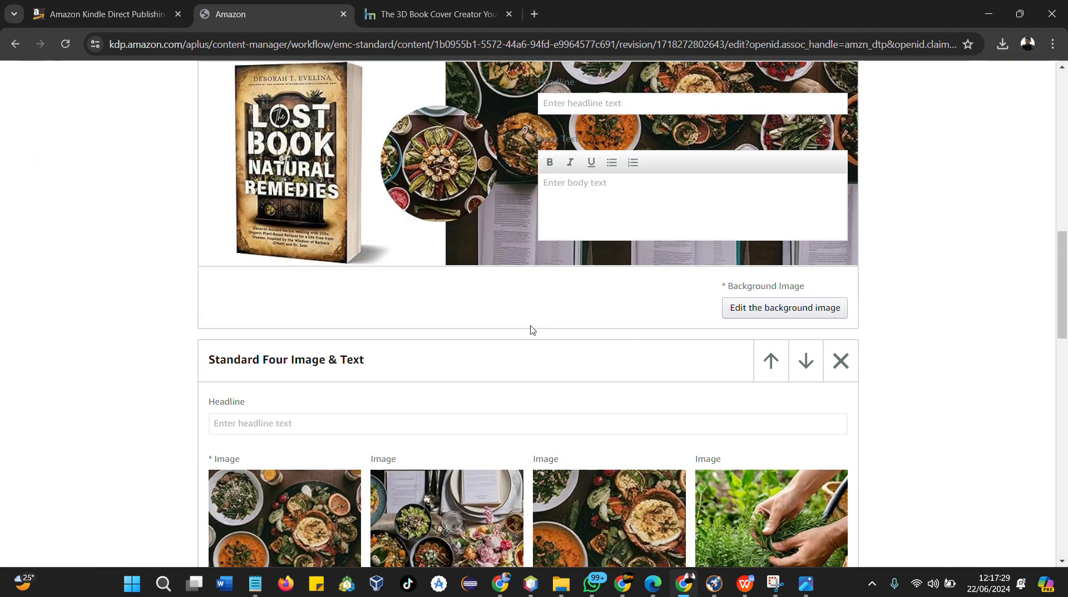
scroll(530, 330, down, 2)
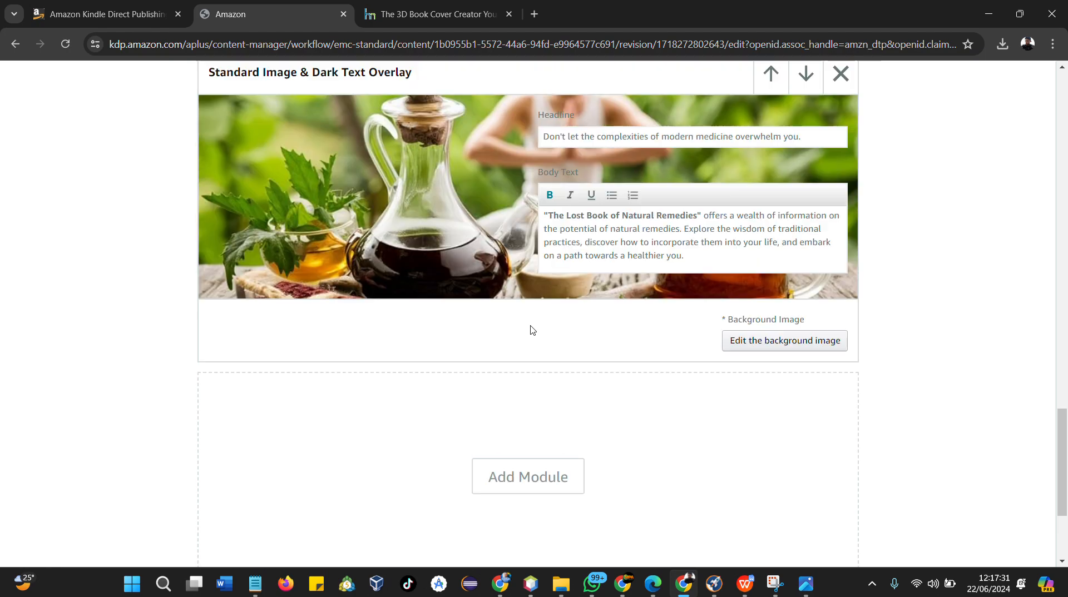
scroll(532, 331, up, 15)
scroll(637, 305, up, 4)
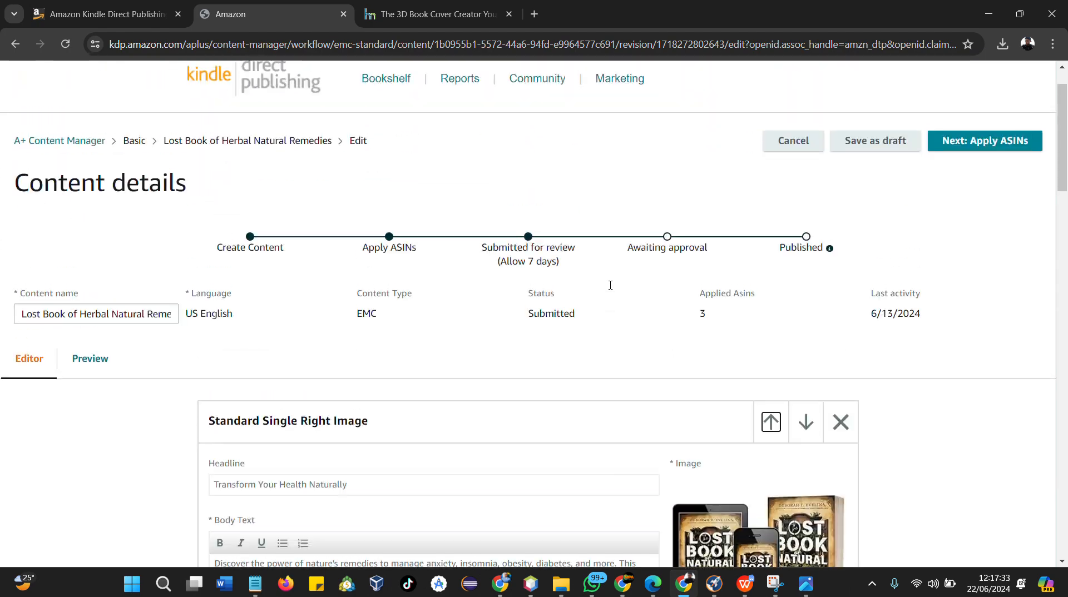
click(1006, 141)
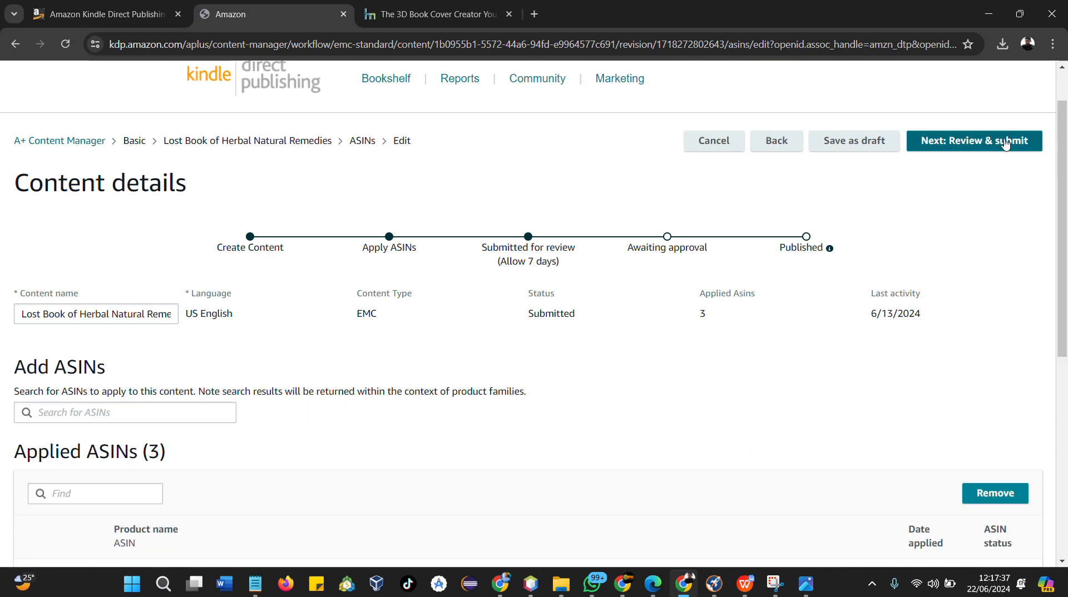
Select the Kindle eBook ASIN of Le Livre Perdu de Naturel Remèdes on the KDP bookshelf
scroll(305, 339, down, 2)
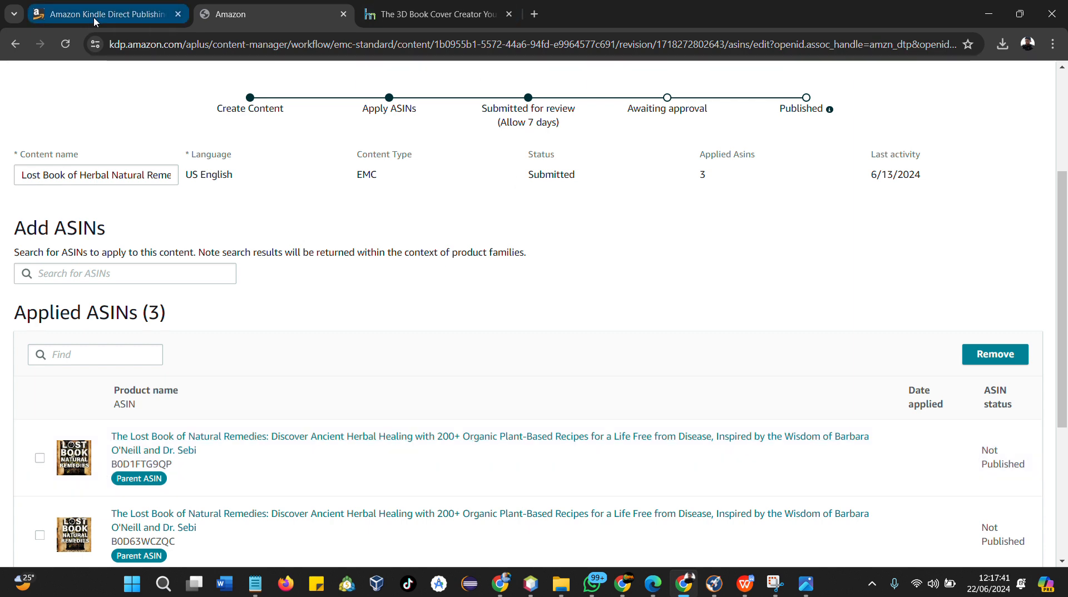
click(94, 22)
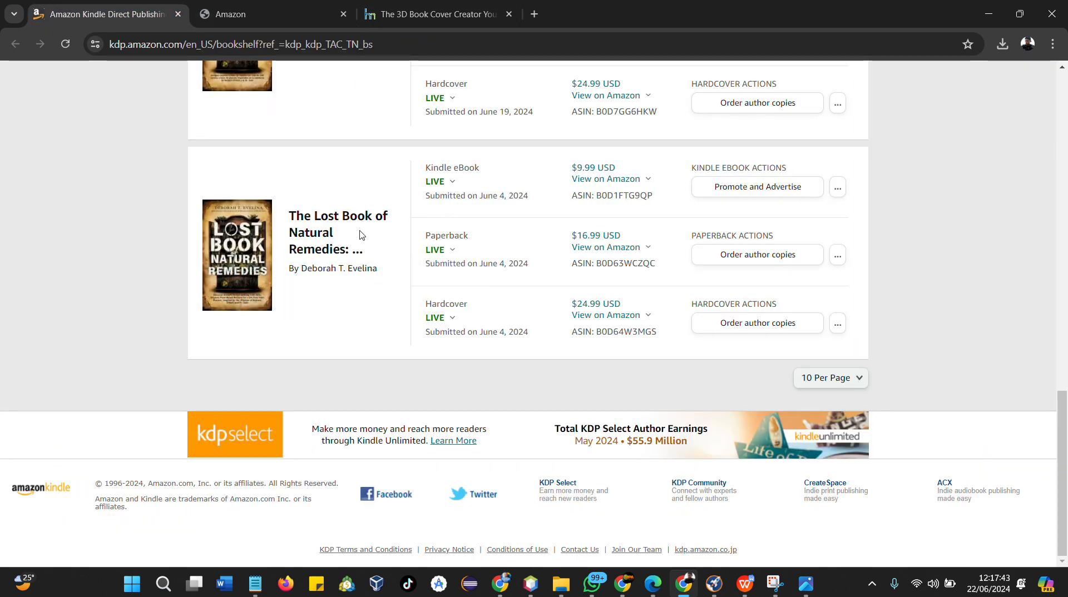
scroll(360, 235, up, 15)
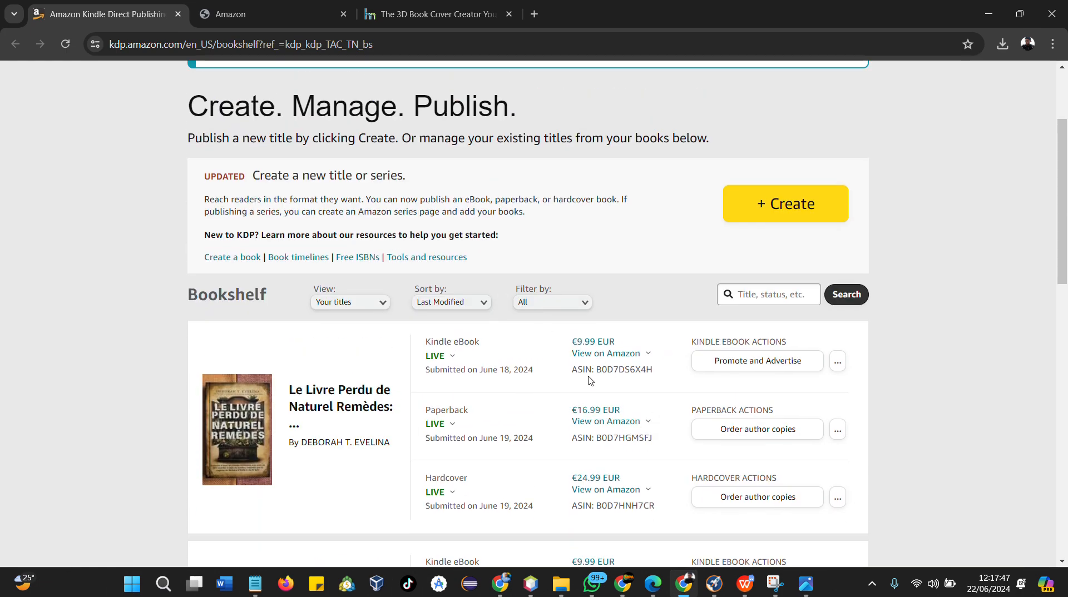
drag(598, 369, 659, 376)
key(ctrl+c)
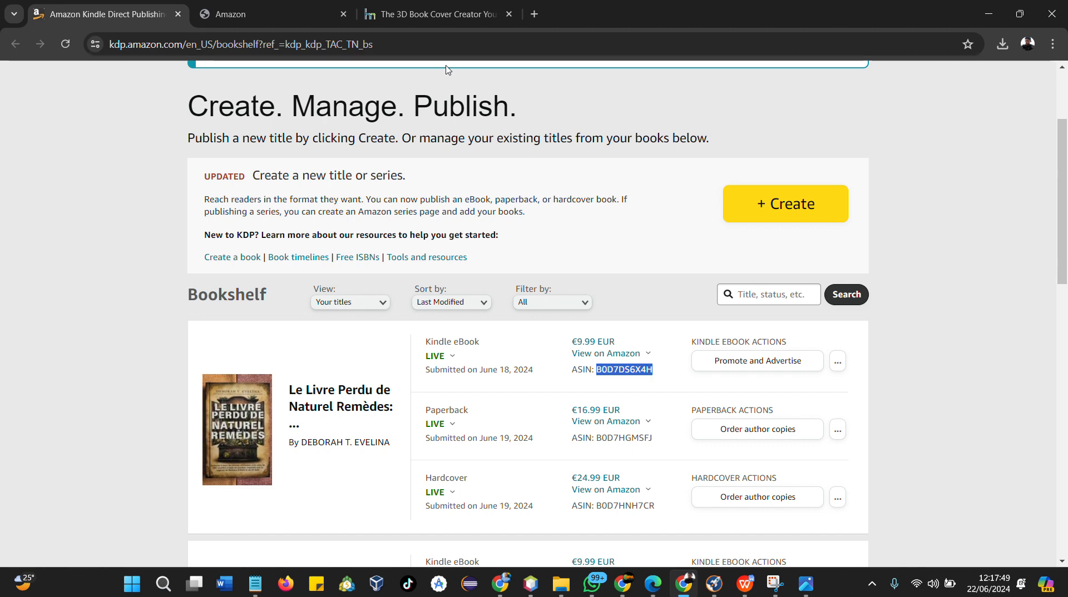
click(252, 15)
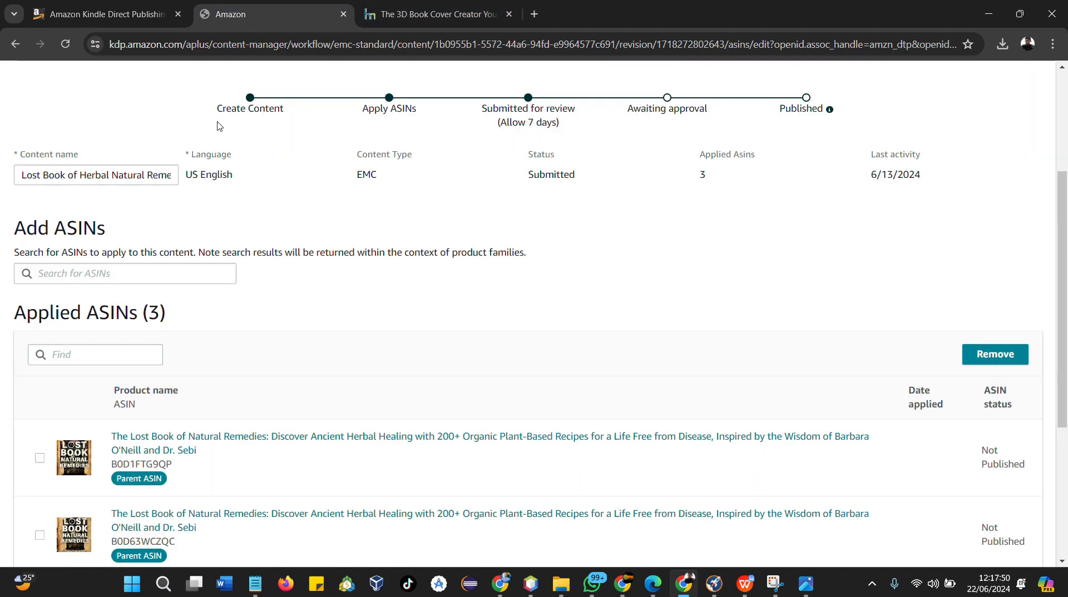
click(94, 274)
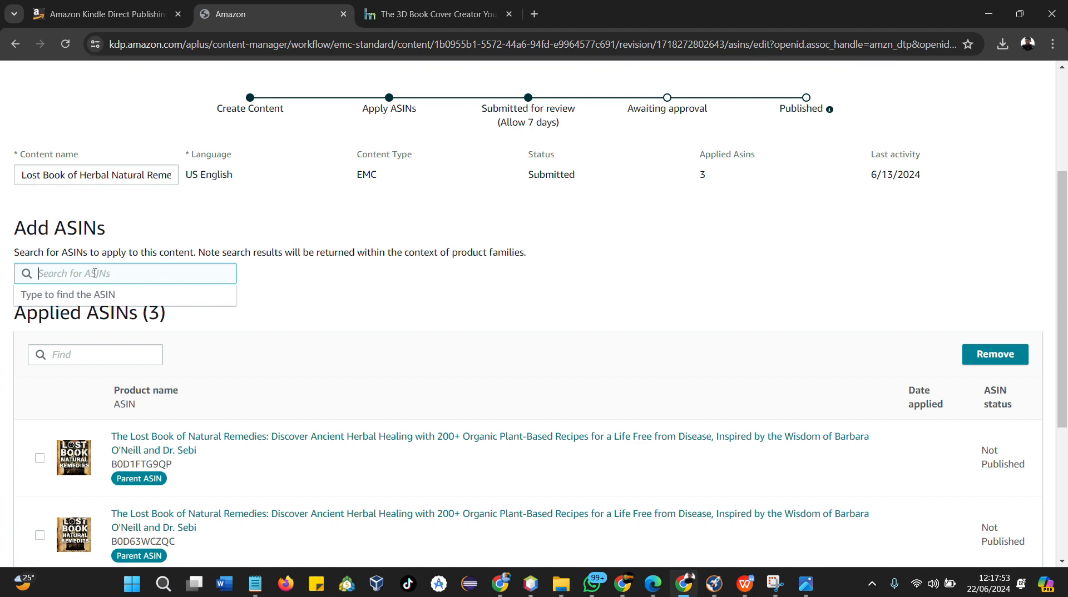
key(ctrl+v)
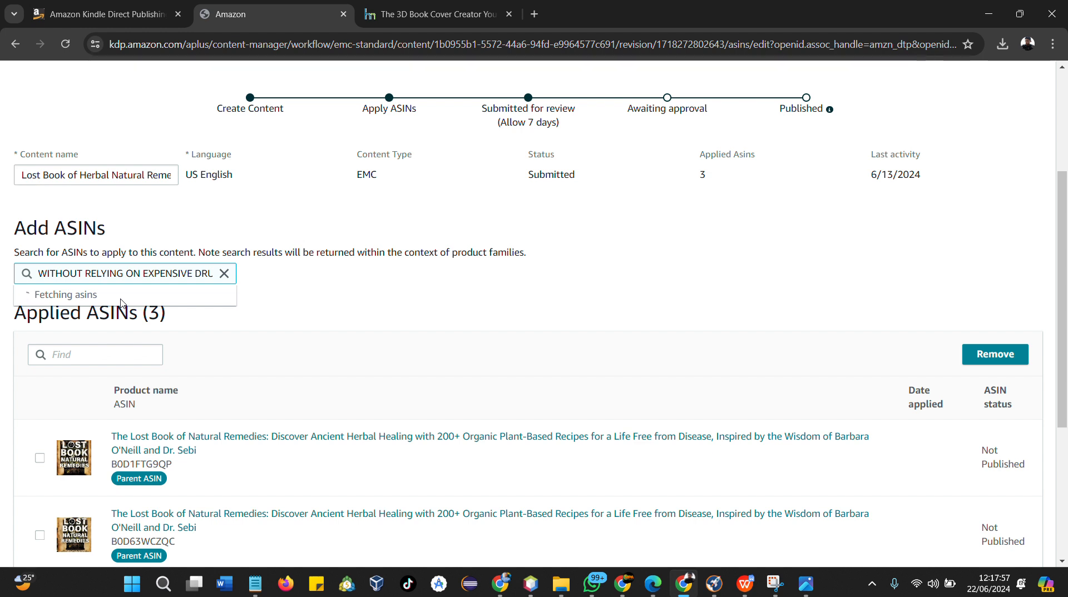
click(224, 273)
Search the Add ASINs box for the French edition's ASIN B0D7DS6X4H
click(153, 17)
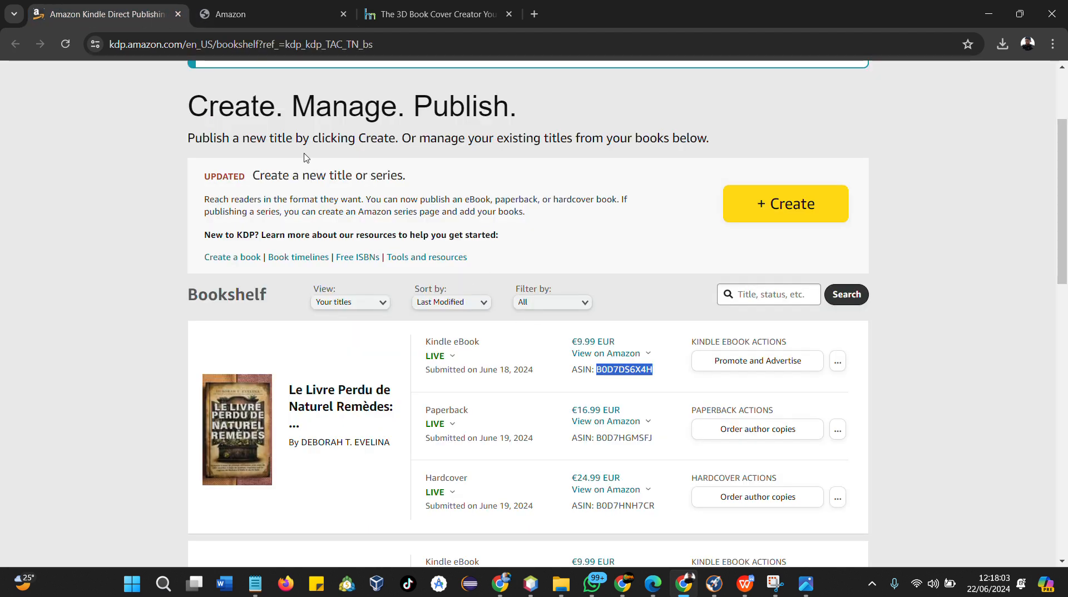
click(245, 15)
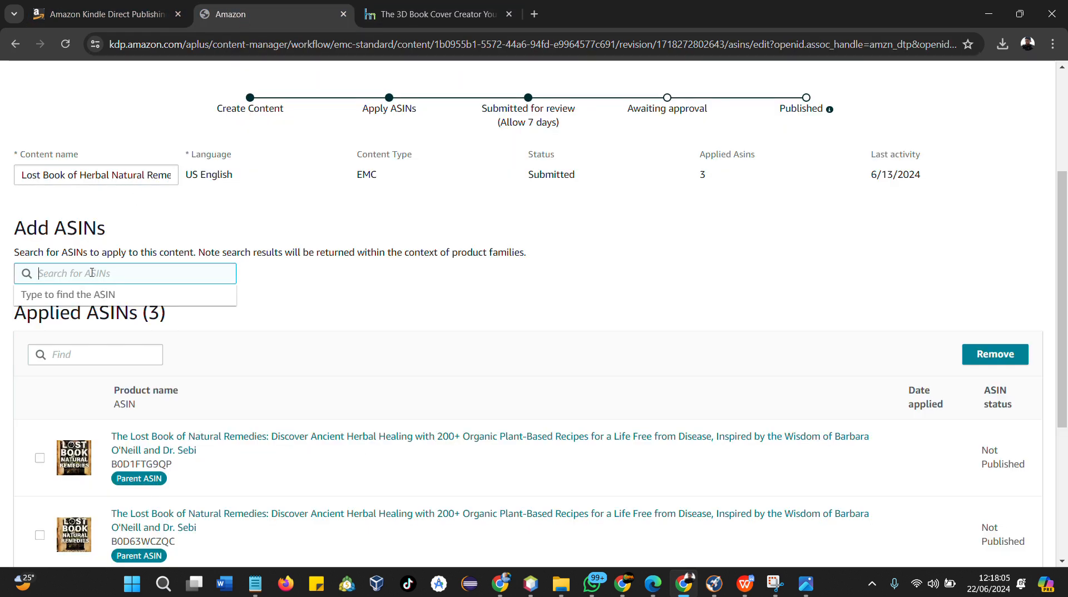
key(ctrl+v)
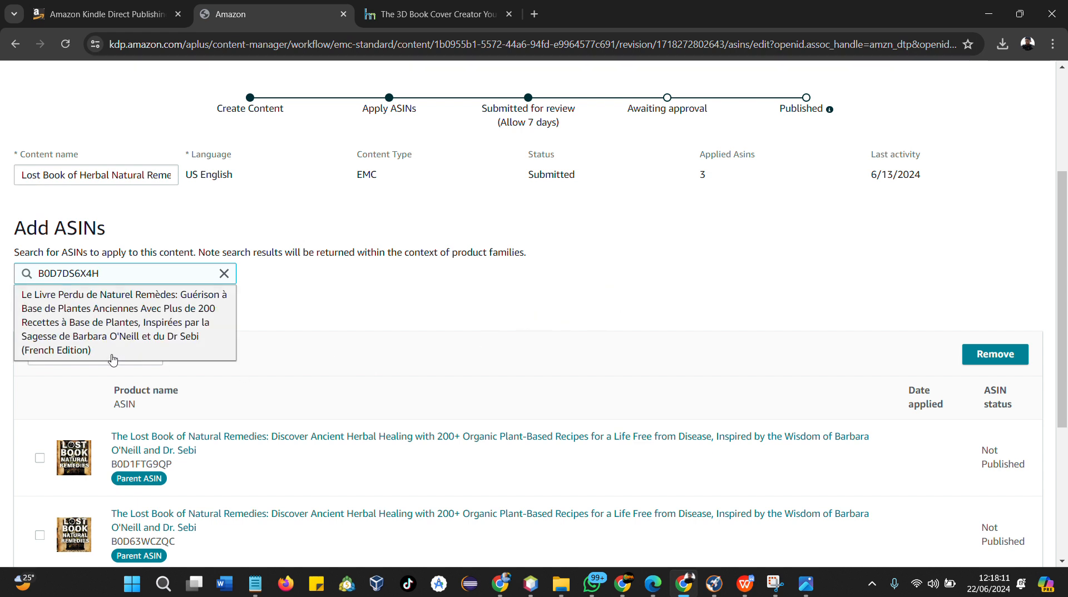
Compare the applied ASINs list with the titles on the bookshelf
scroll(500, 319, down, 1)
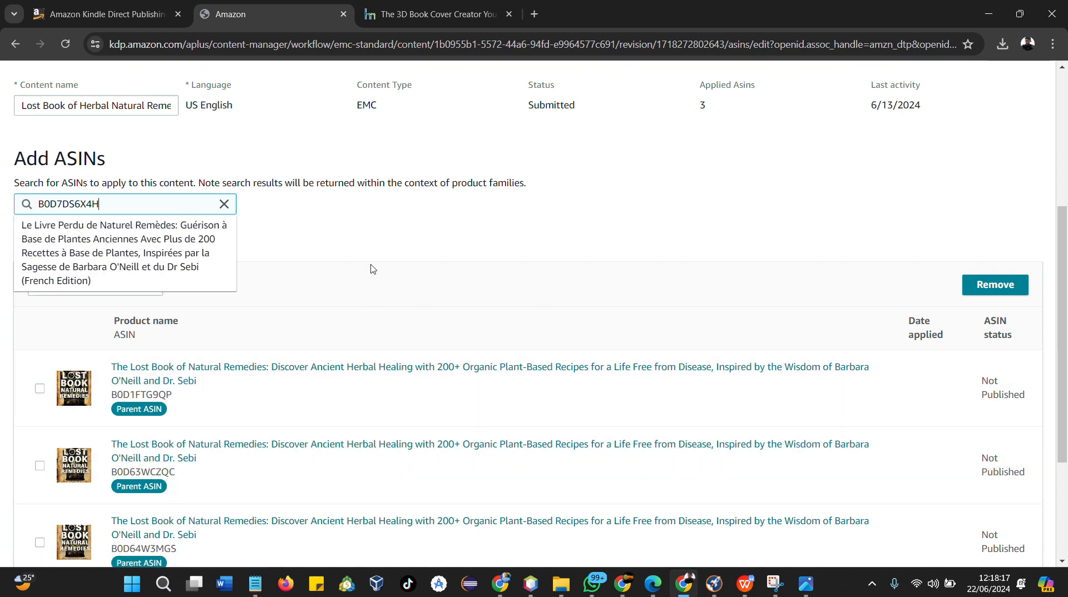
scroll(269, 281, down, 1)
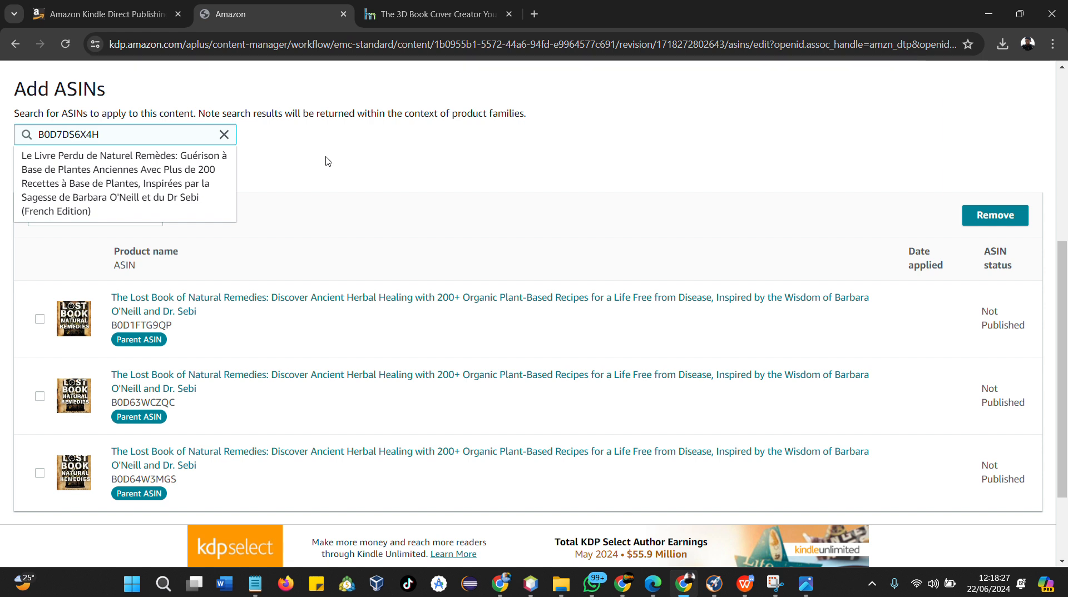
click(328, 161)
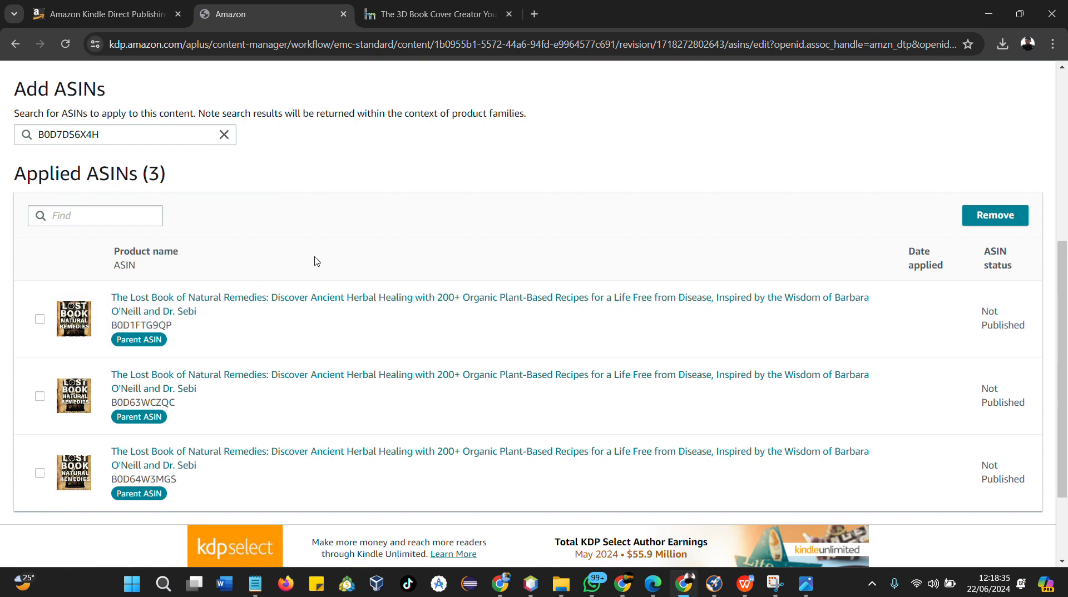
click(139, 14)
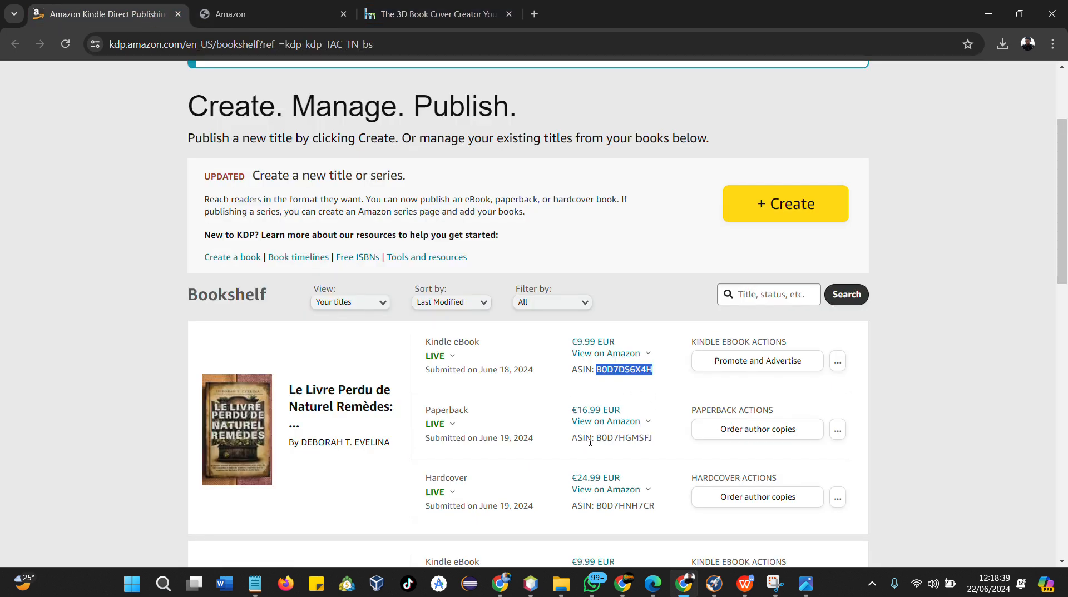
click(252, 17)
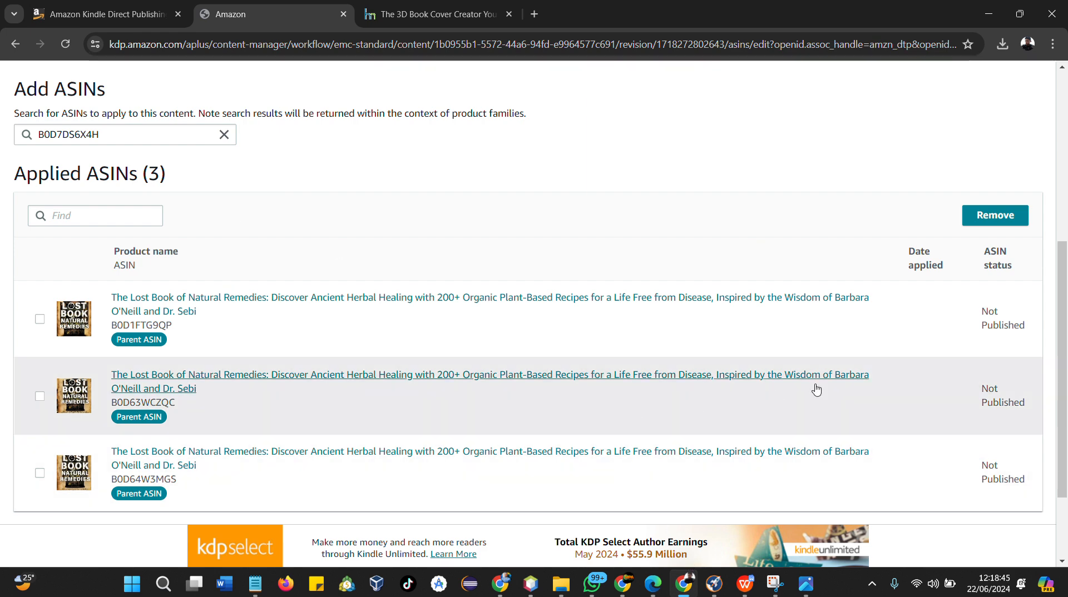
scroll(729, 385, up, 5)
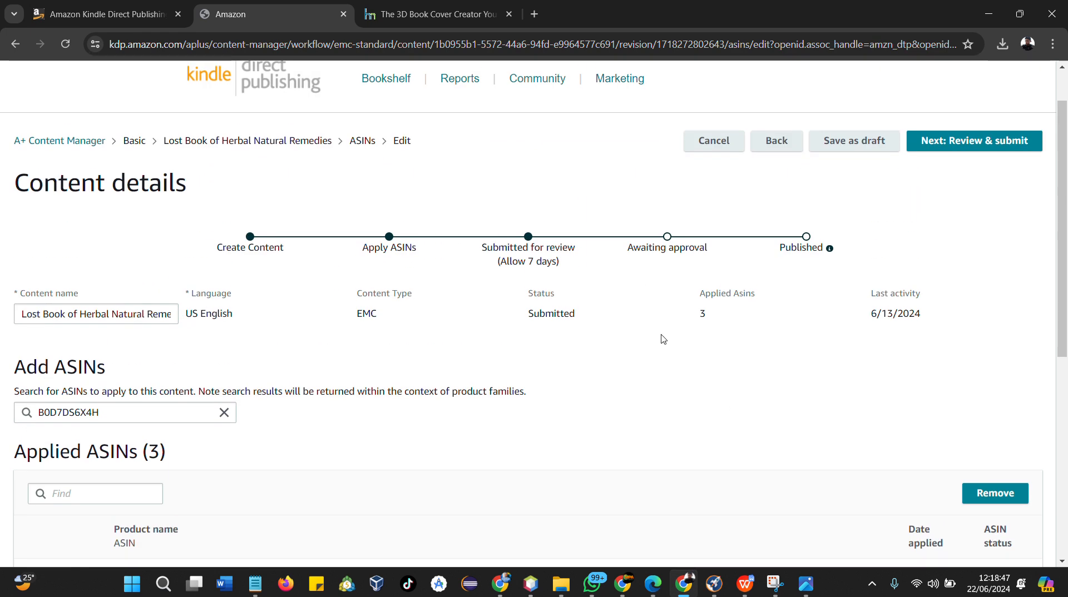
Proceed to the review stage and preview the A+ modules in the mobile and desktop layouts
click(962, 141)
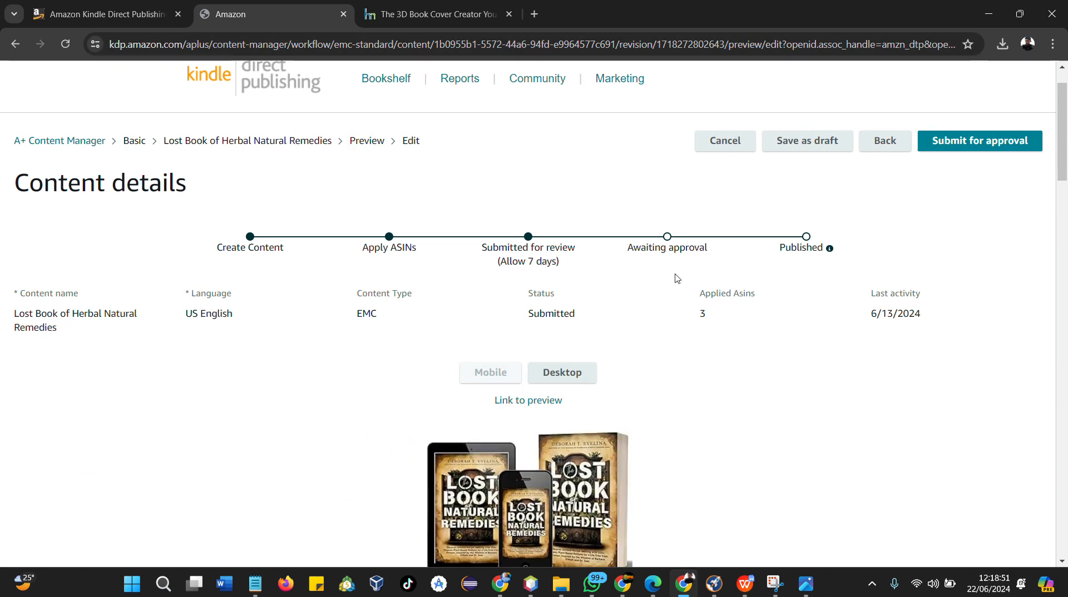
scroll(722, 279, down, 1)
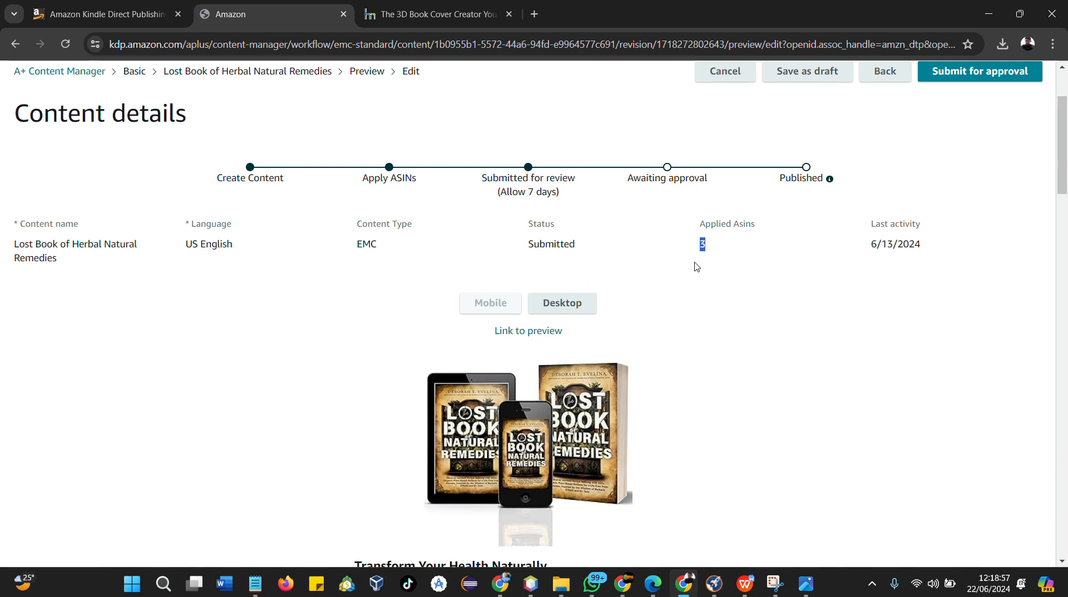
scroll(702, 250, down, 1)
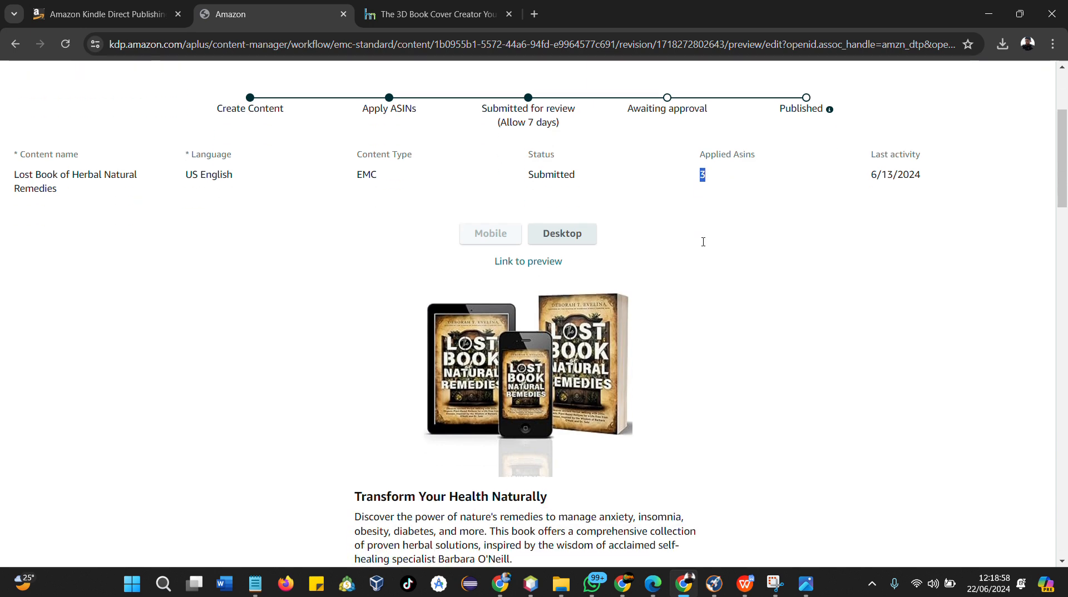
click(561, 233)
scroll(641, 249, down, 1)
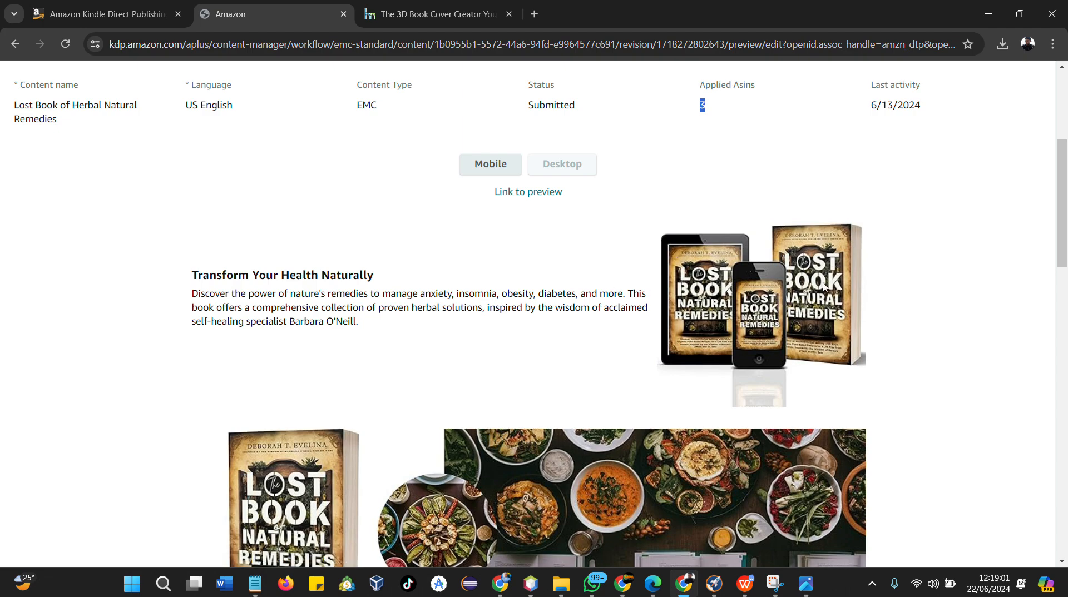
scroll(758, 286, down, 6)
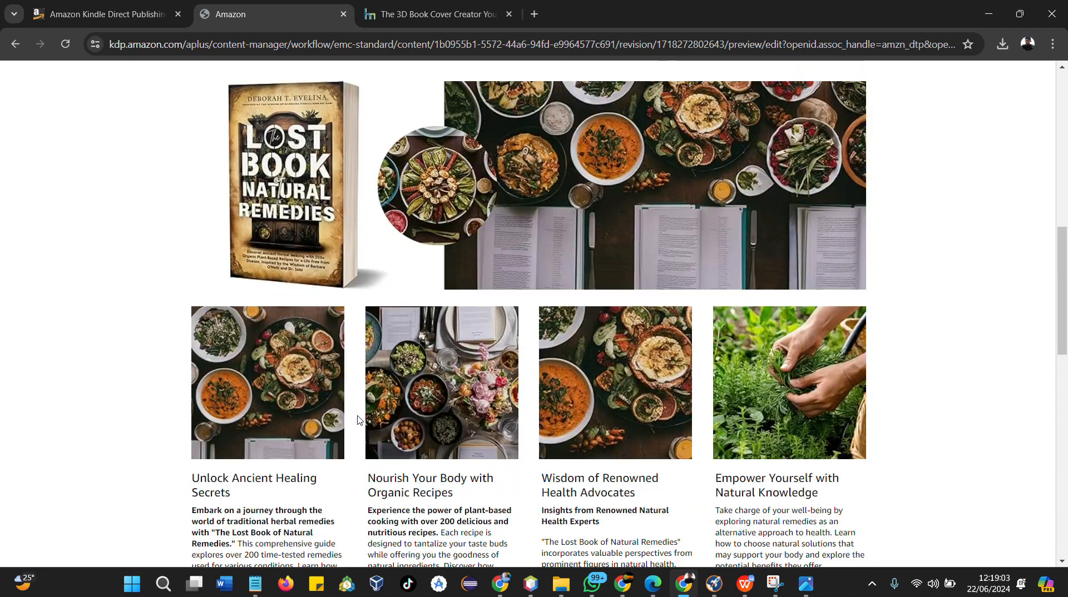
scroll(532, 432, down, 4)
scroll(512, 380, up, 8)
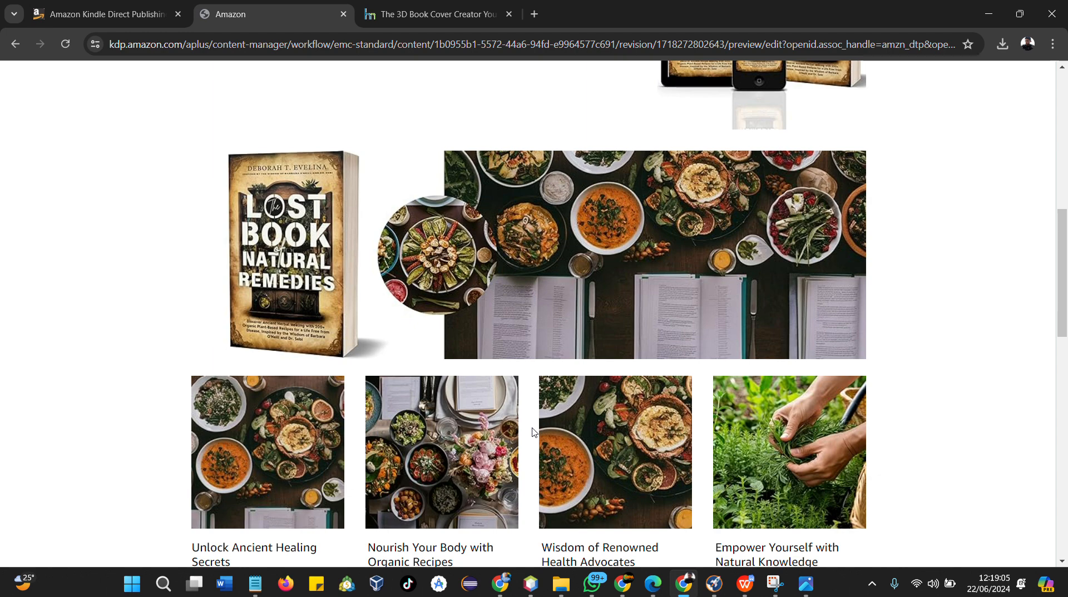
scroll(513, 380, up, 5)
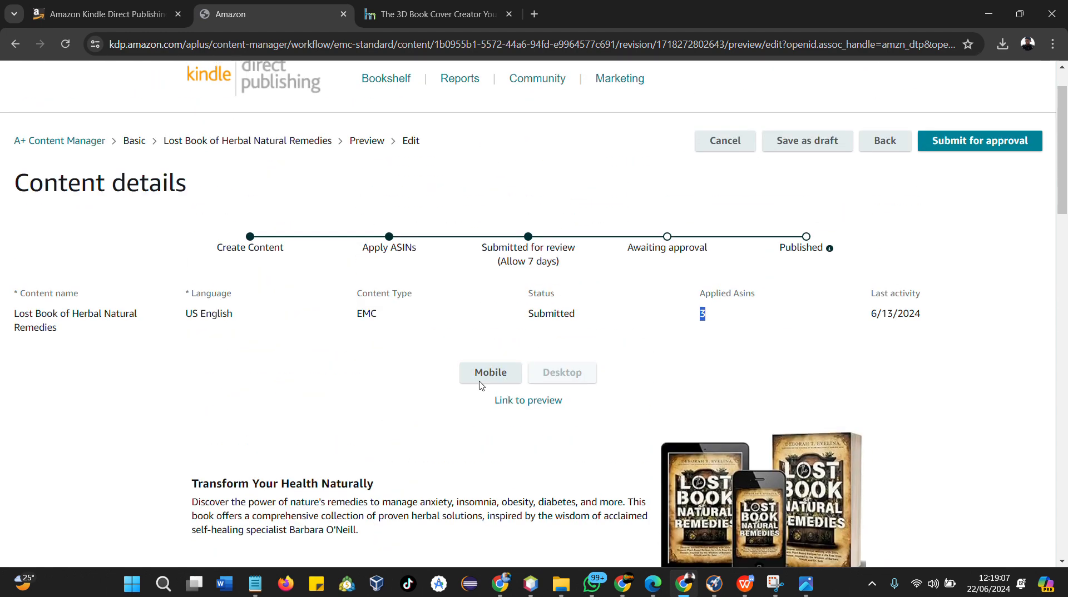
Submit the A+ content for approval and confirm the submission
click(977, 146)
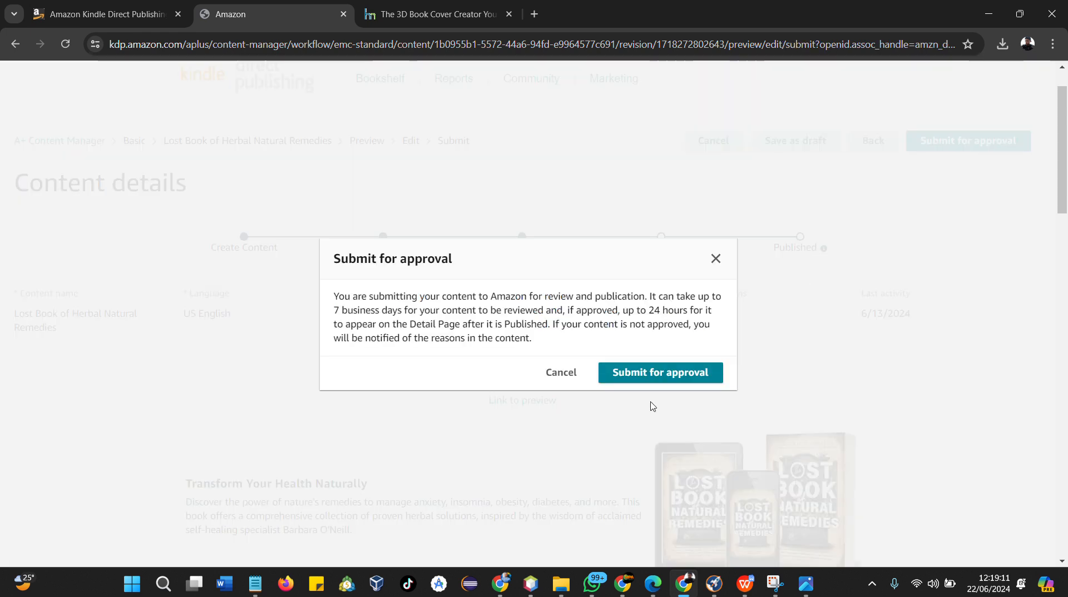
click(653, 374)
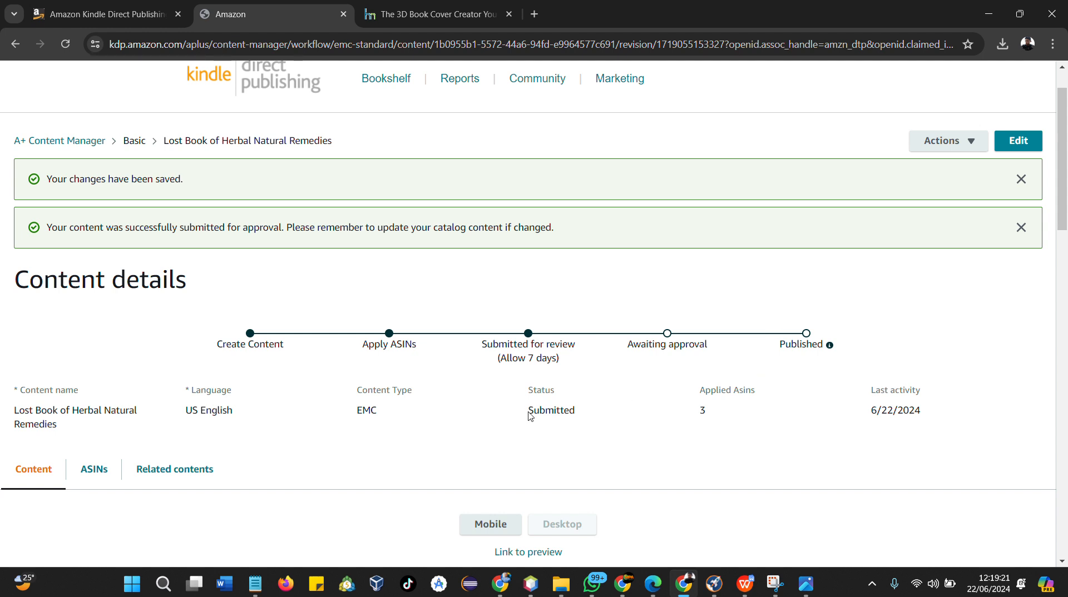
drag(529, 411, 581, 416)
click(580, 415)
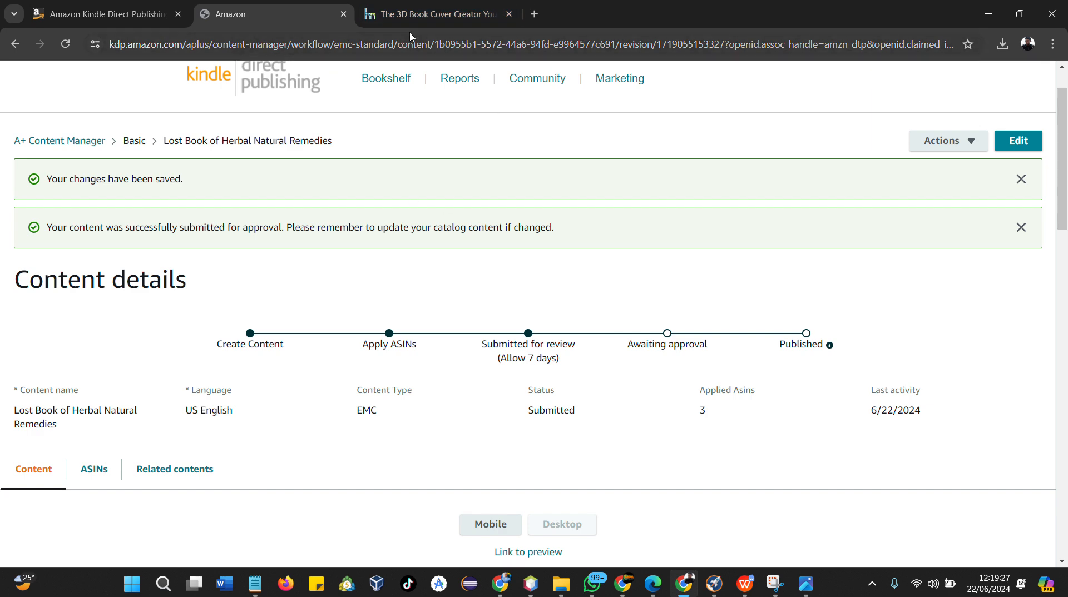
click(400, 17)
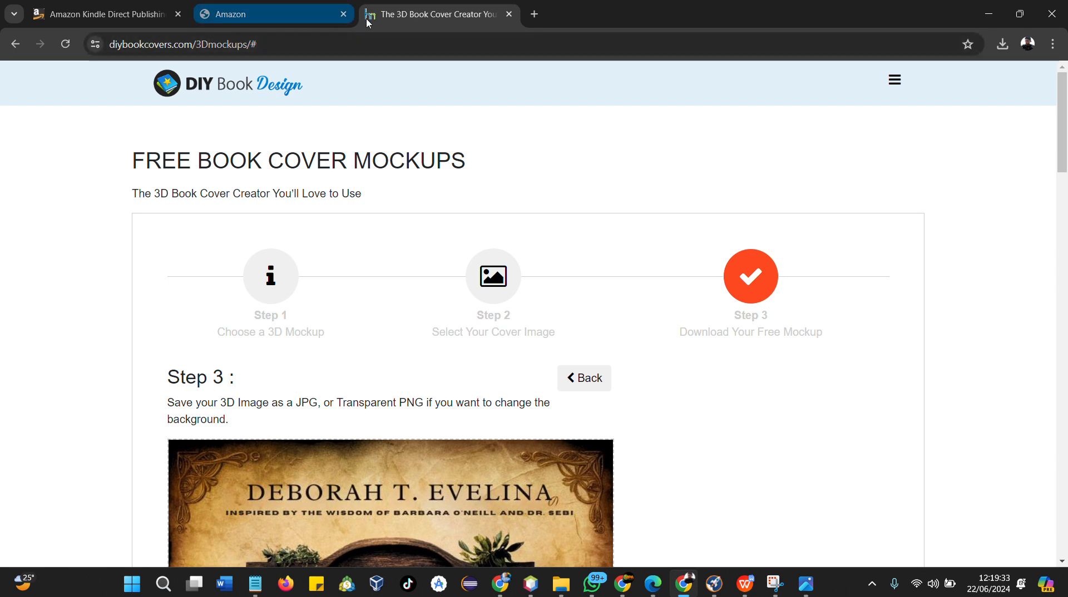
click(379, 44)
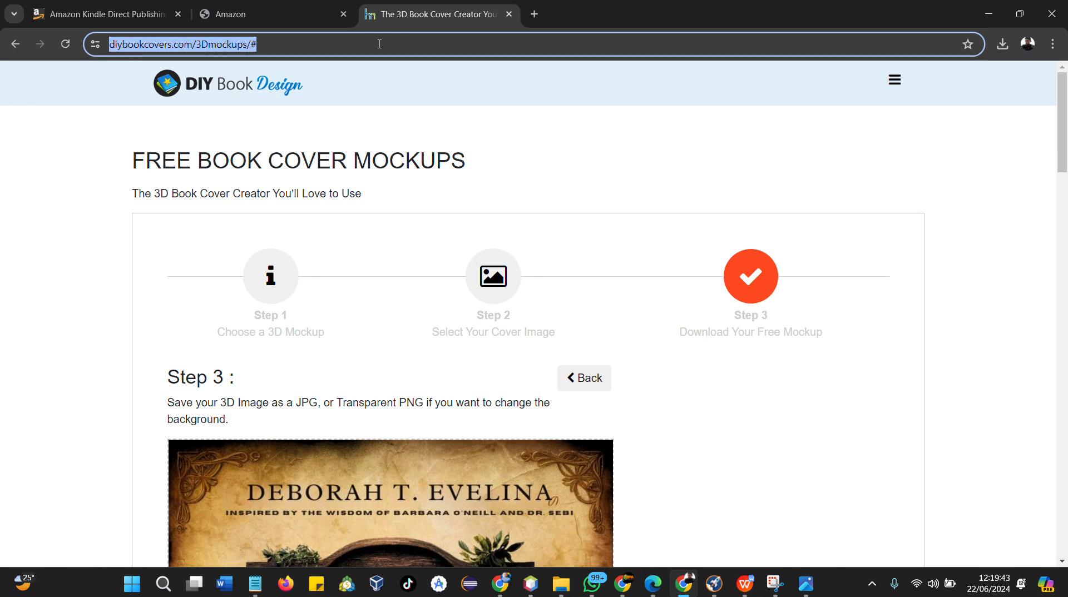
click(301, 22)
Scroll through the submitted A+ content modules on the content details page
scroll(435, 480, down, 3)
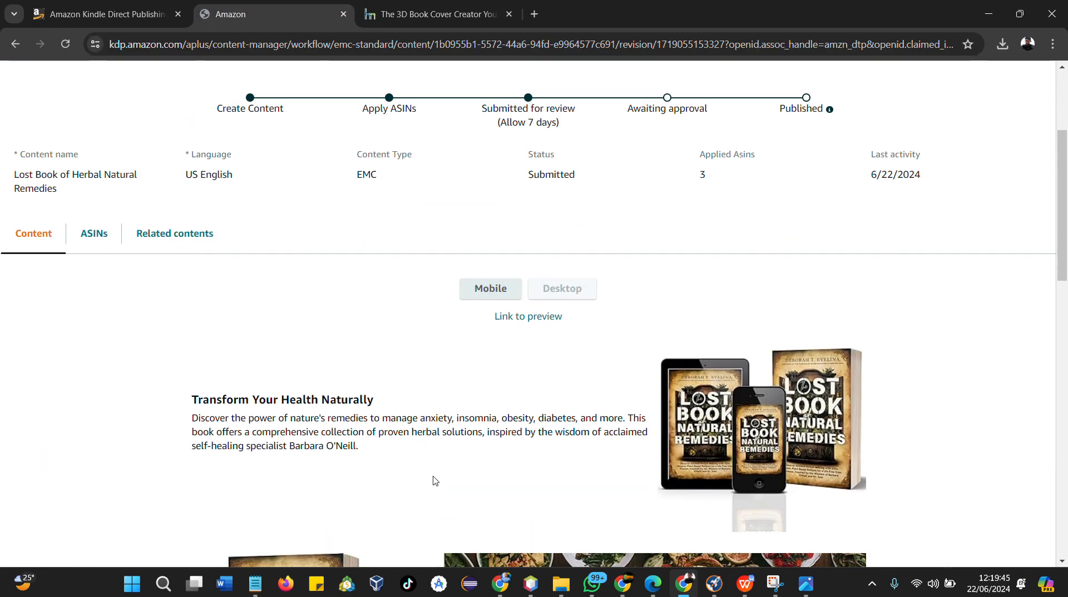
scroll(435, 480, down, 10)
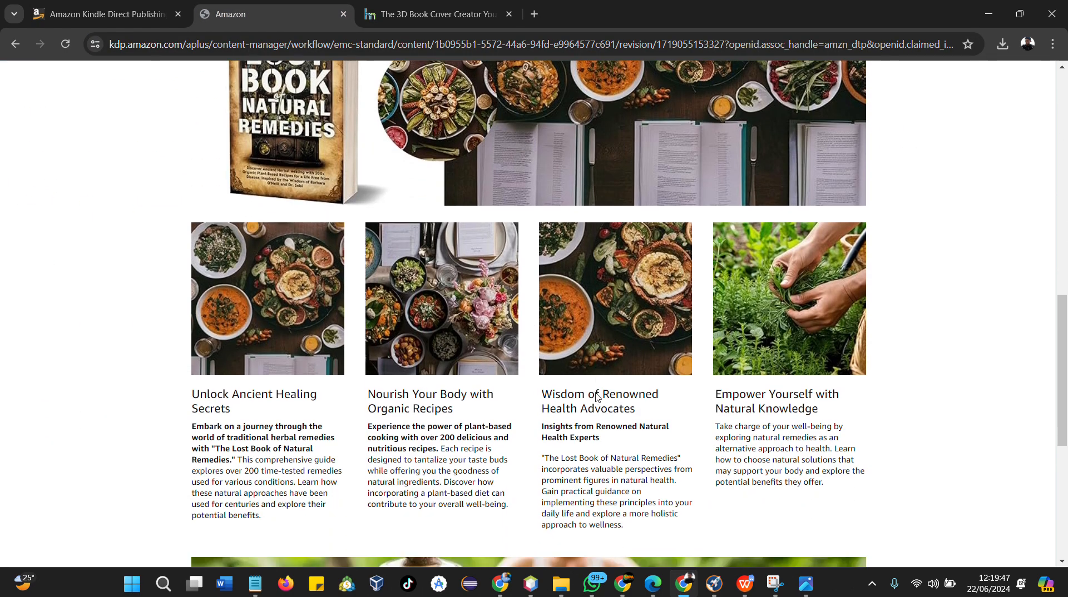
scroll(594, 393, down, 4)
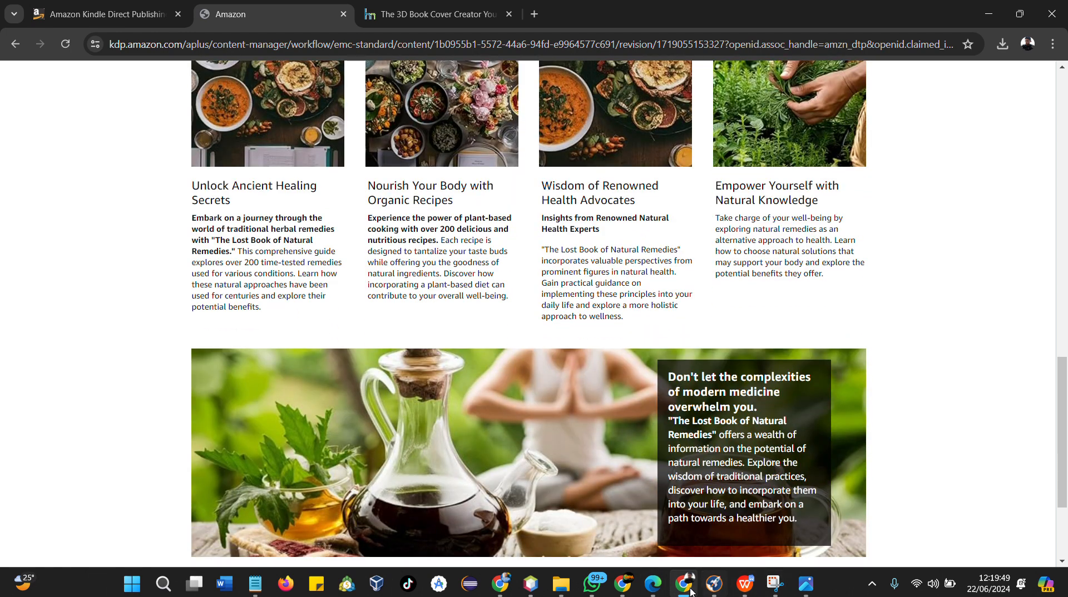
mouse_move(684, 584)
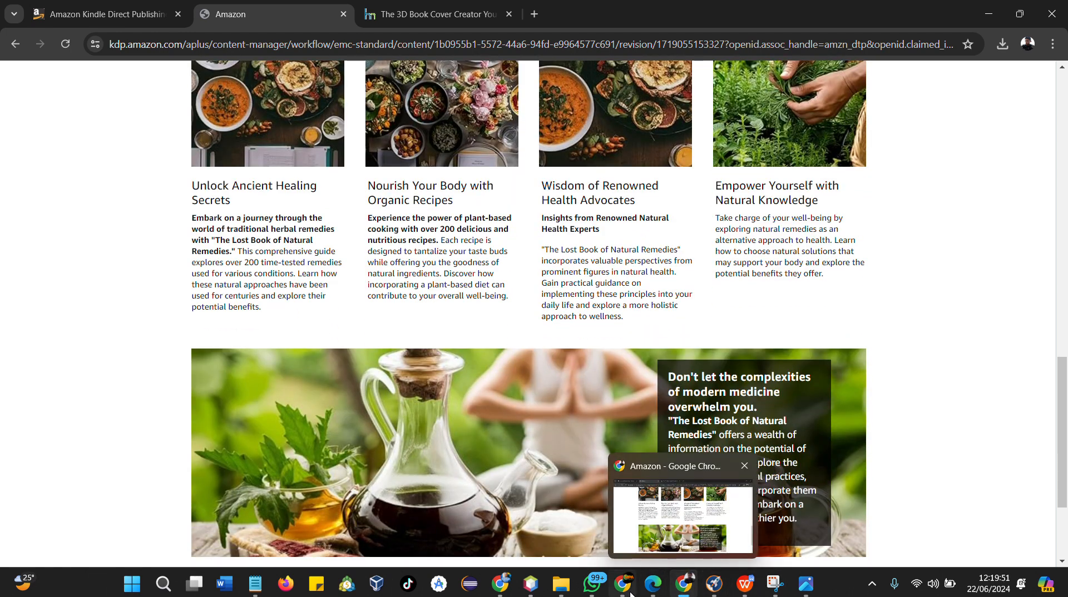
mouse_move(622, 583)
click(609, 481)
scroll(548, 369, down, 1)
scroll(549, 368, down, 4)
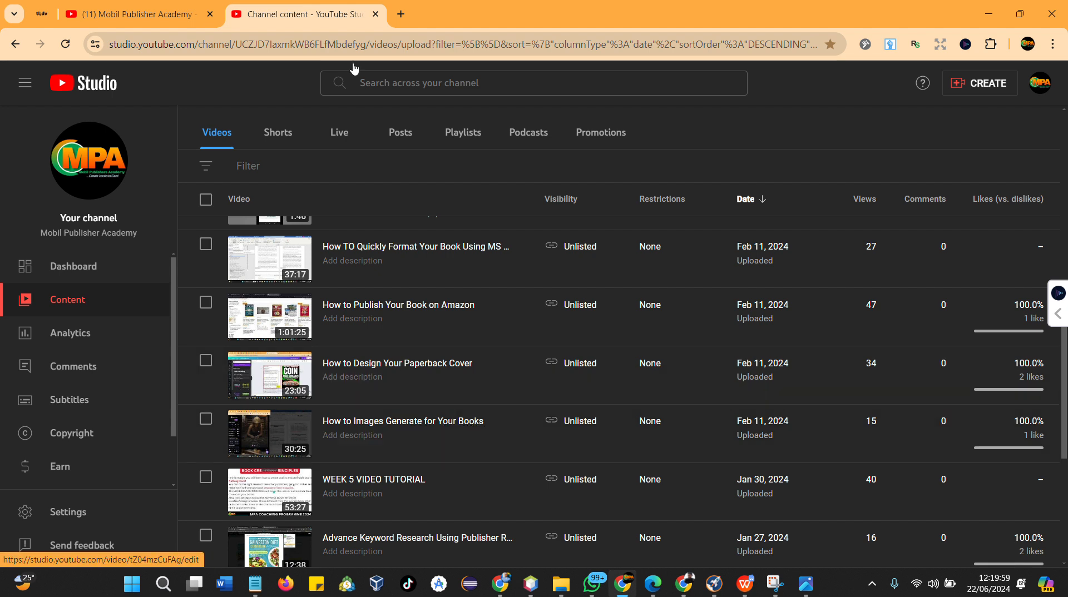
click(685, 591)
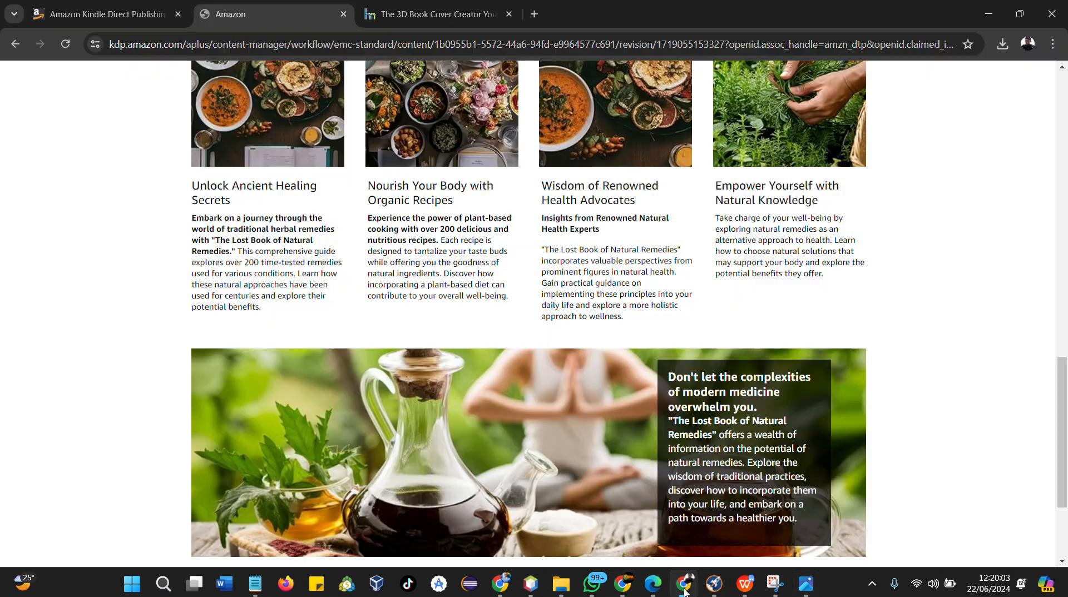
Review the submitted content page from the final module back up to the status details
scroll(831, 377, down, 3)
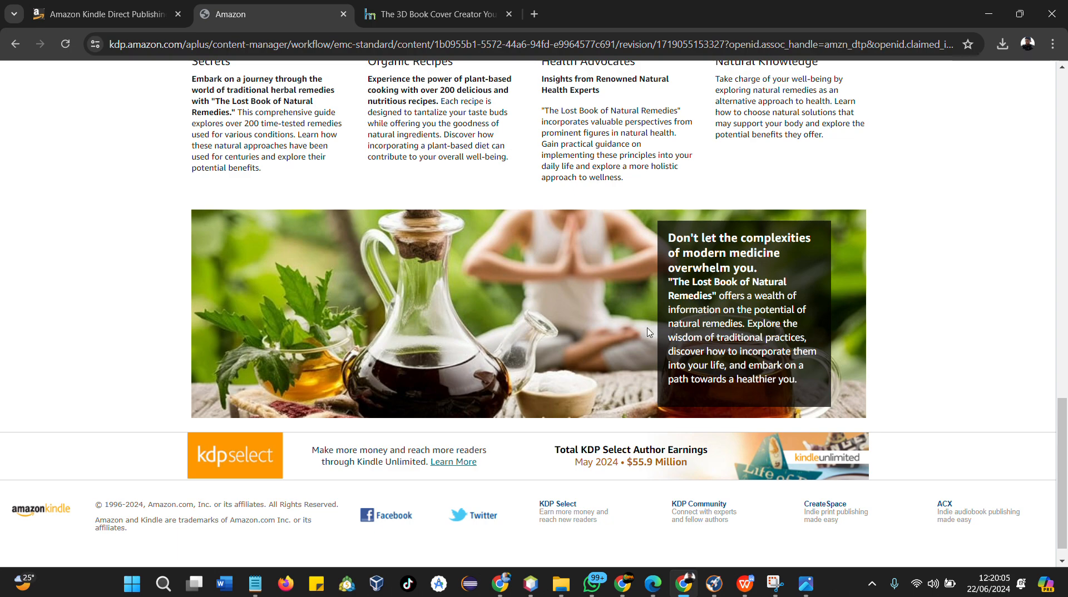
scroll(630, 310, up, 10)
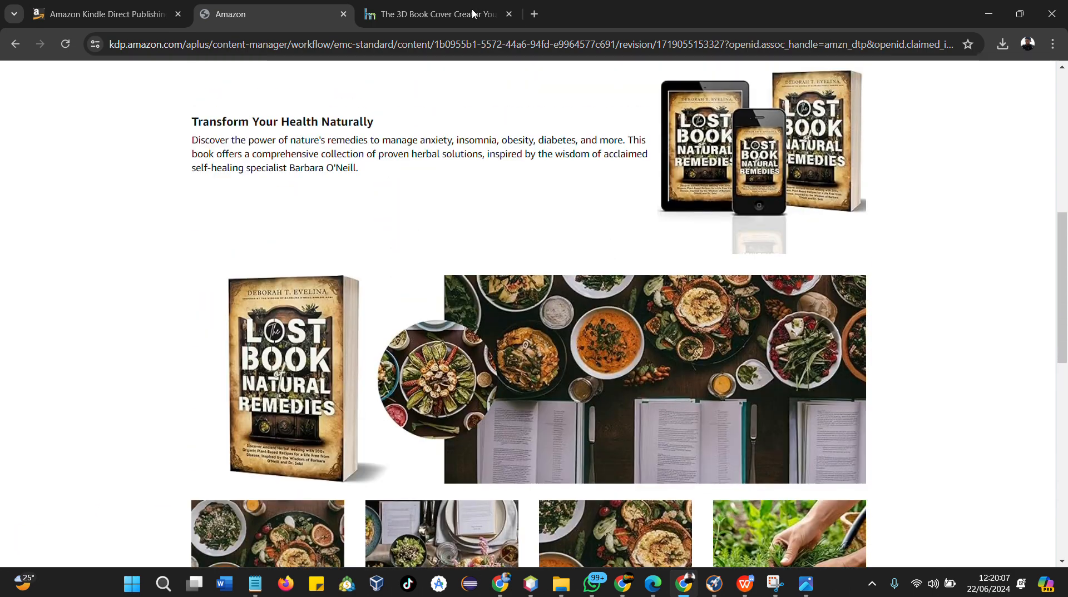
scroll(566, 216, up, 5)
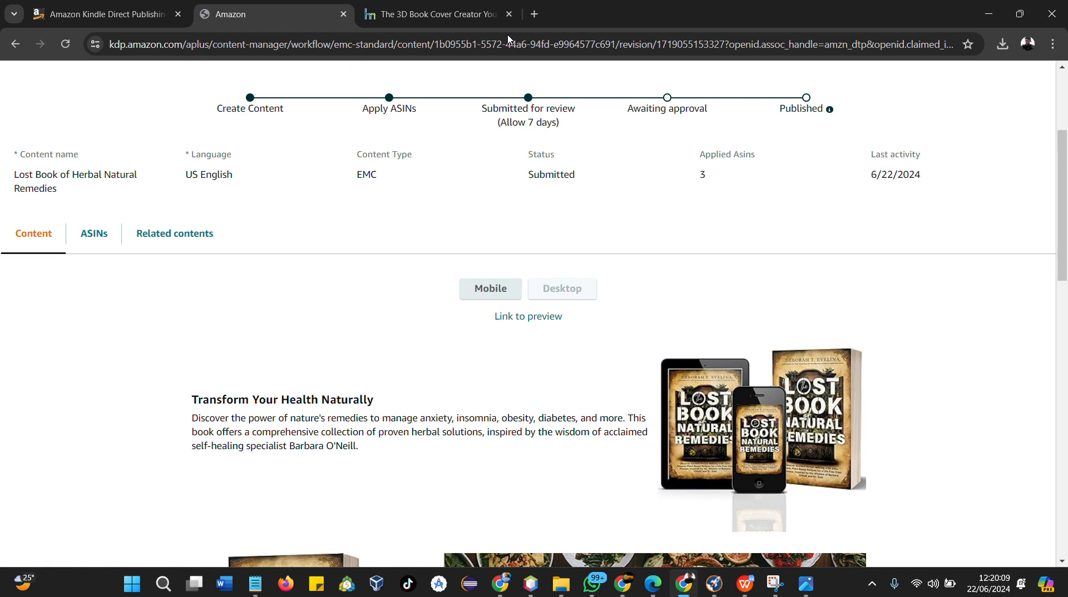